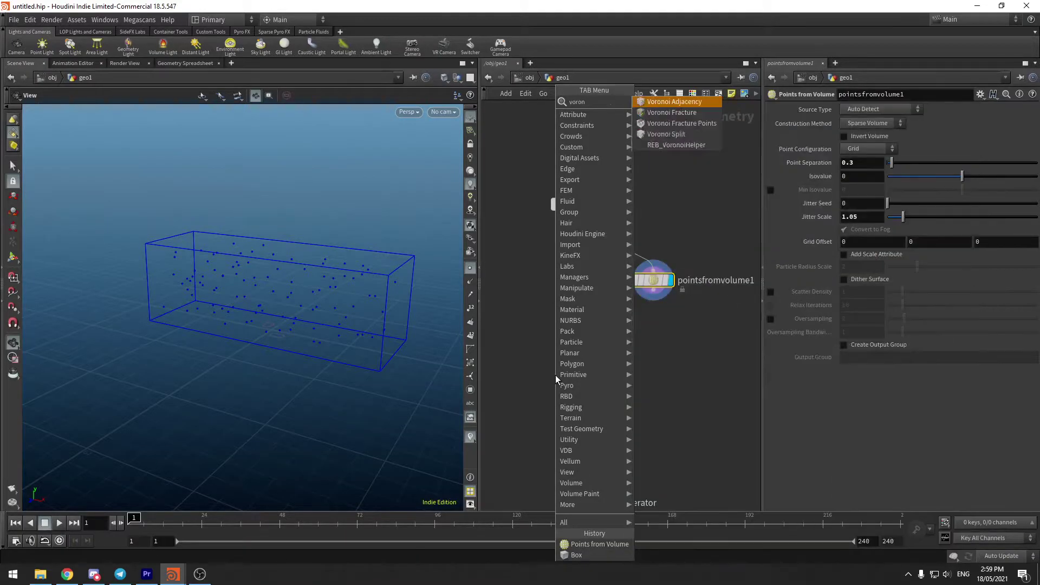
Fracture the box with a Voronoi Fracture node driven by the points from volume, using a denser point distribution for more pieces.
left_click(565, 364)
left_click_drag(570, 372, 585, 357)
left_click(590, 358)
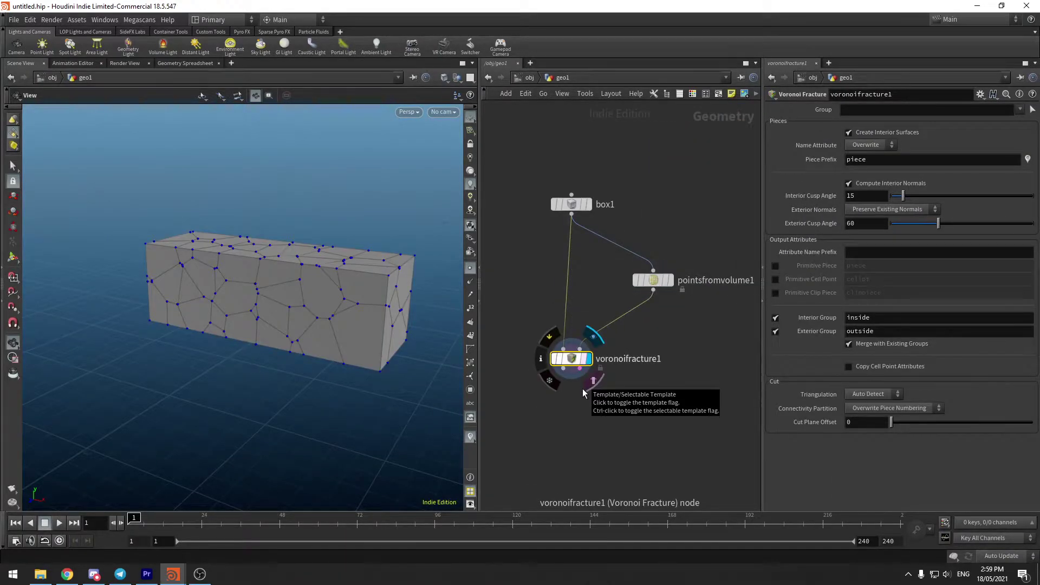
left_click(653, 280)
left_click(571, 359)
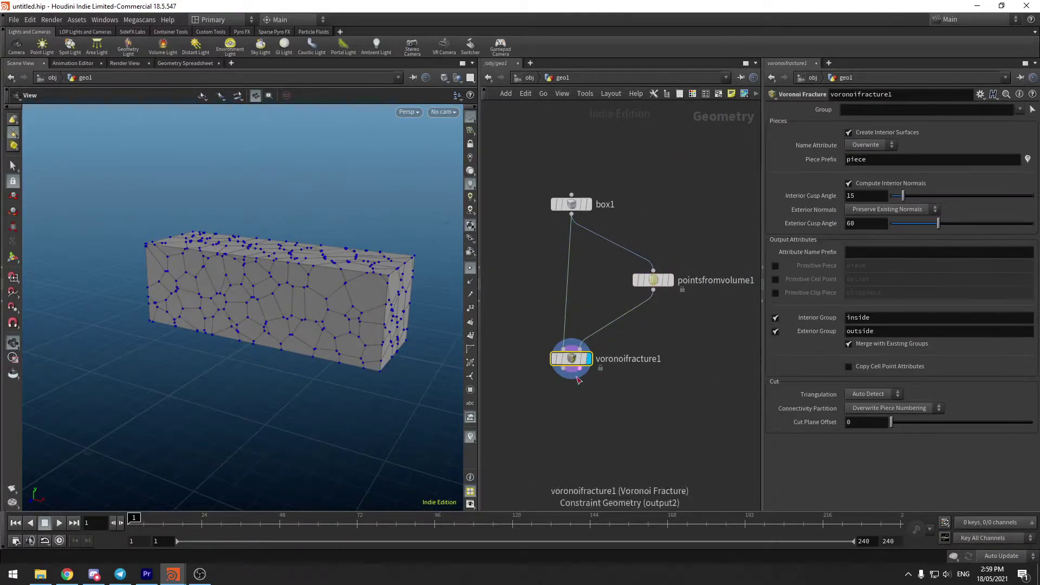
left_click_drag(403, 362, 371, 357)
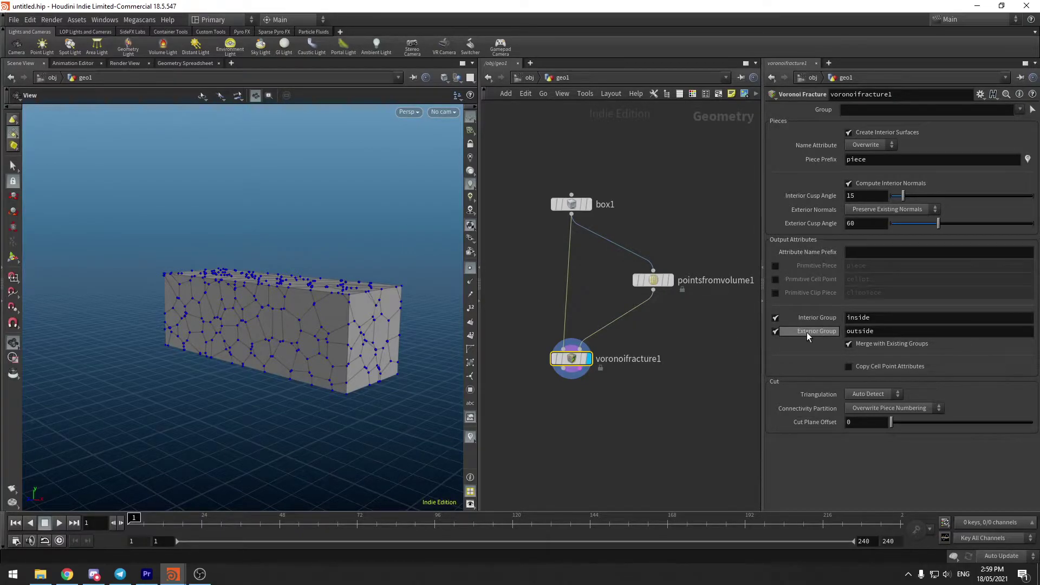
Add a Blast node after the Voronoi Fracture that deletes the outside group, and display its result.
left_click(565, 373)
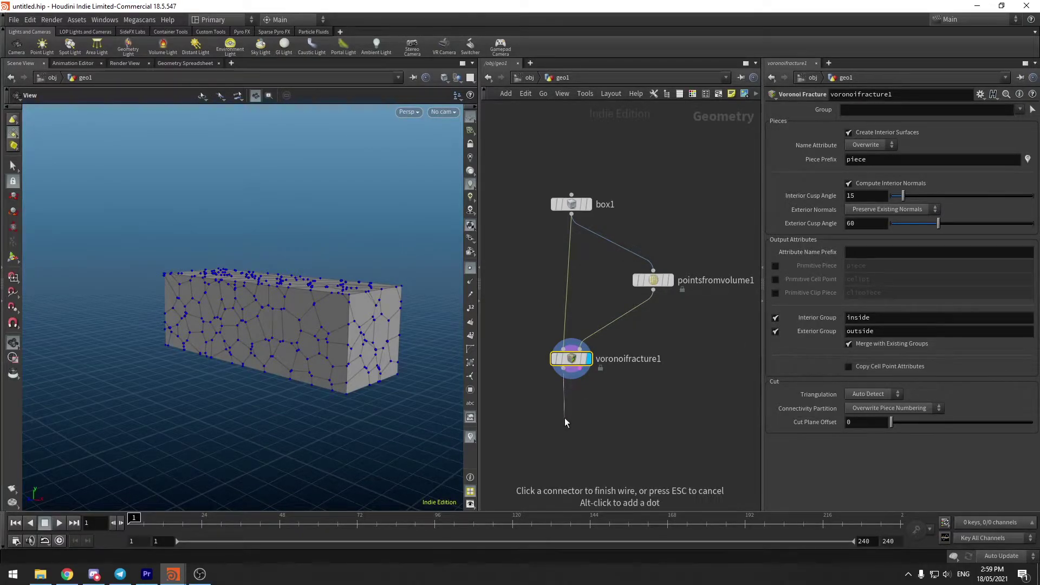
left_click(564, 422)
key("Escape")
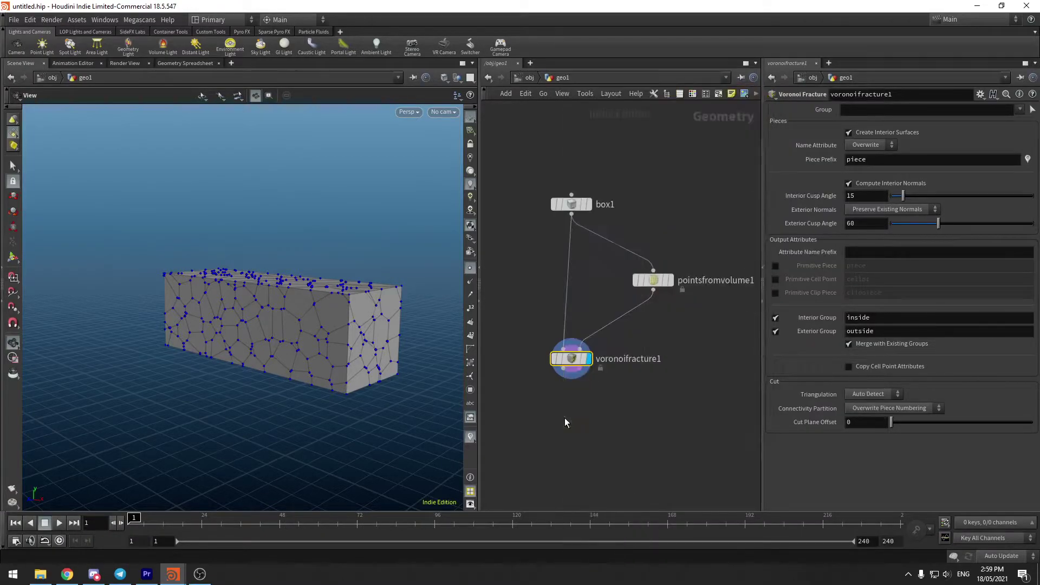
left_click(564, 423)
left_click(1020, 109)
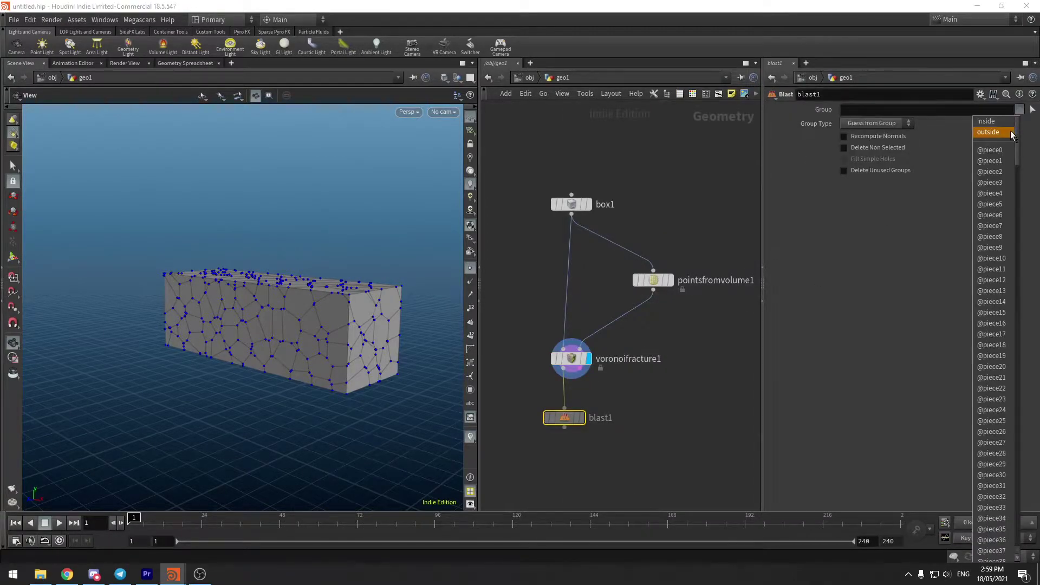
left_click(1011, 133)
left_click(581, 417)
left_click_drag(400, 373, 374, 347)
right_click_drag(376, 349, 487, 324)
left_click_drag(347, 331, 364, 340)
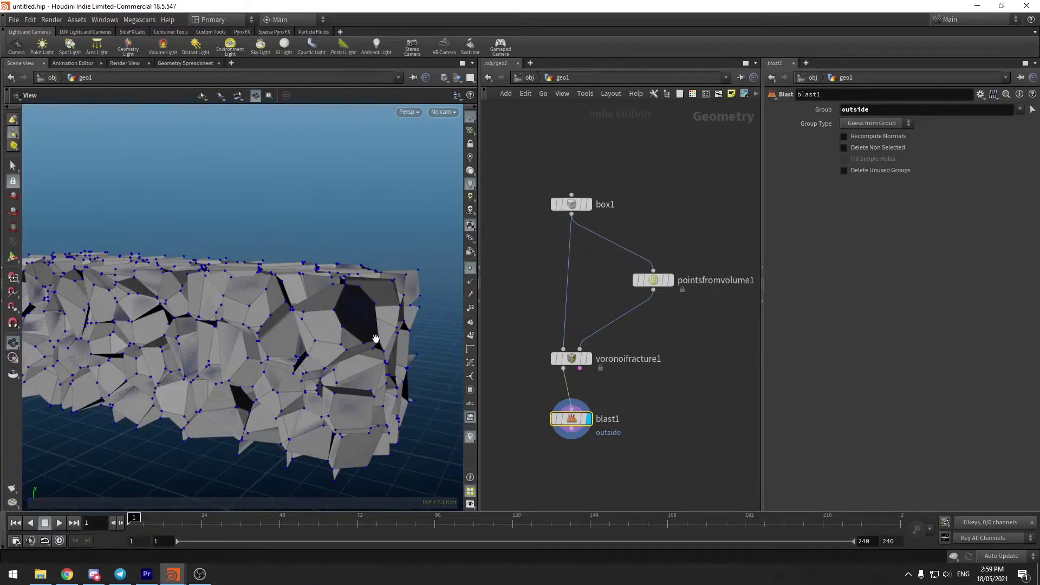
Insert a Group Expand node between the Voronoi Fracture and the Blast, and display it.
middle_click_drag(611, 434, 653, 339)
left_click_drag(613, 326, 614, 377)
key("Tab")
type("groupex")
key("Return")
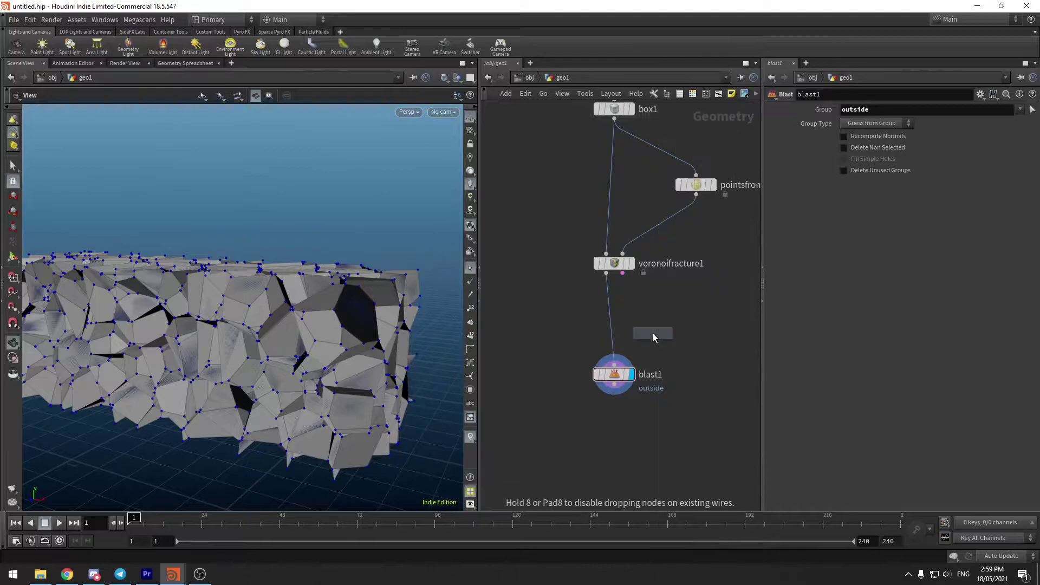
left_click(653, 337)
left_click_drag(653, 337, 614, 326)
left_click(632, 324)
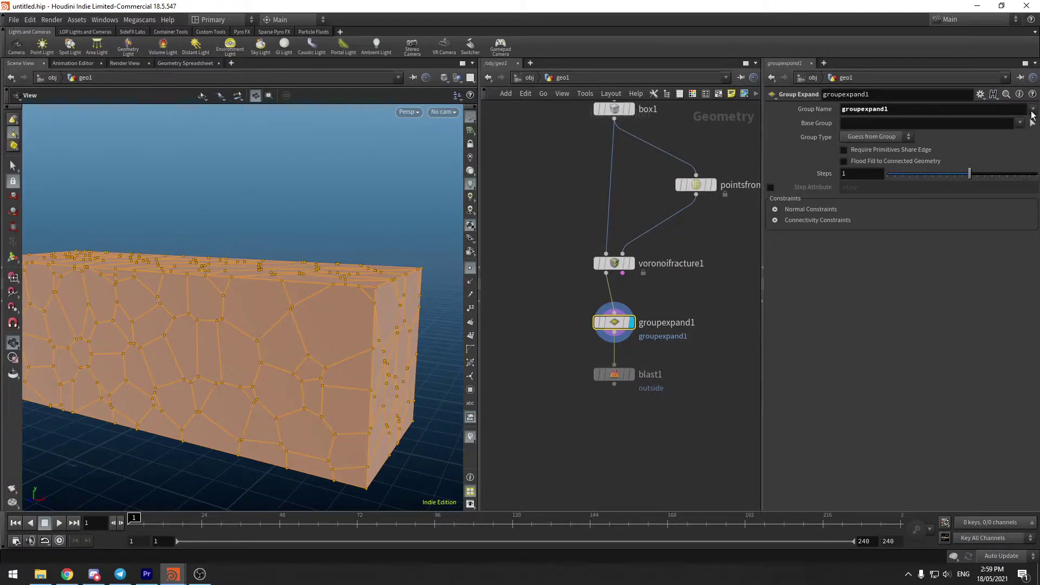
Set Group Expand's group name and base group to outside with Flood Fill to Connected Geometry enabled, and display the Blast result.
left_click(1033, 109)
left_click(1029, 131)
left_click(1020, 124)
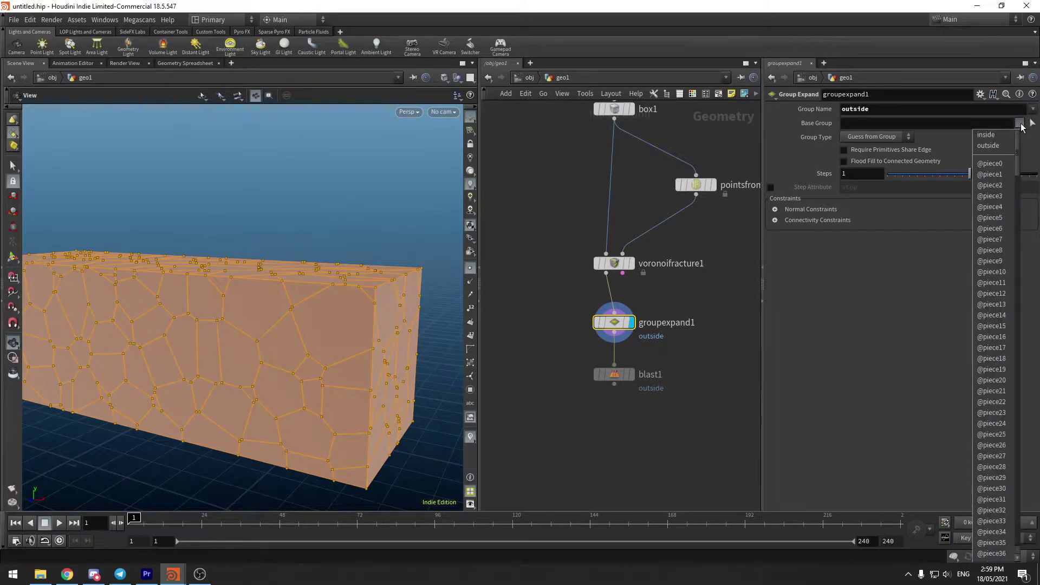
left_click(991, 146)
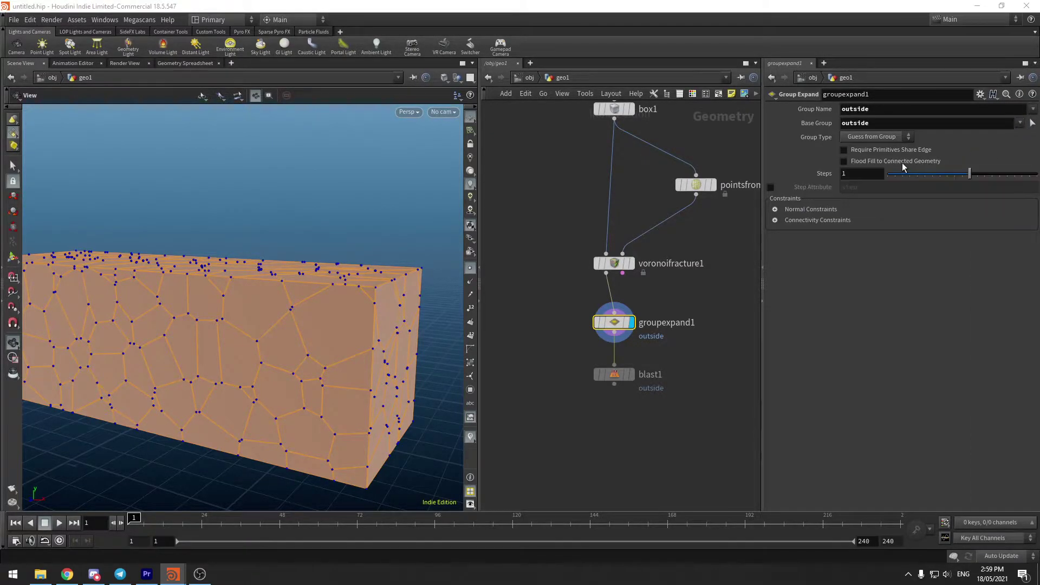
left_click(901, 161)
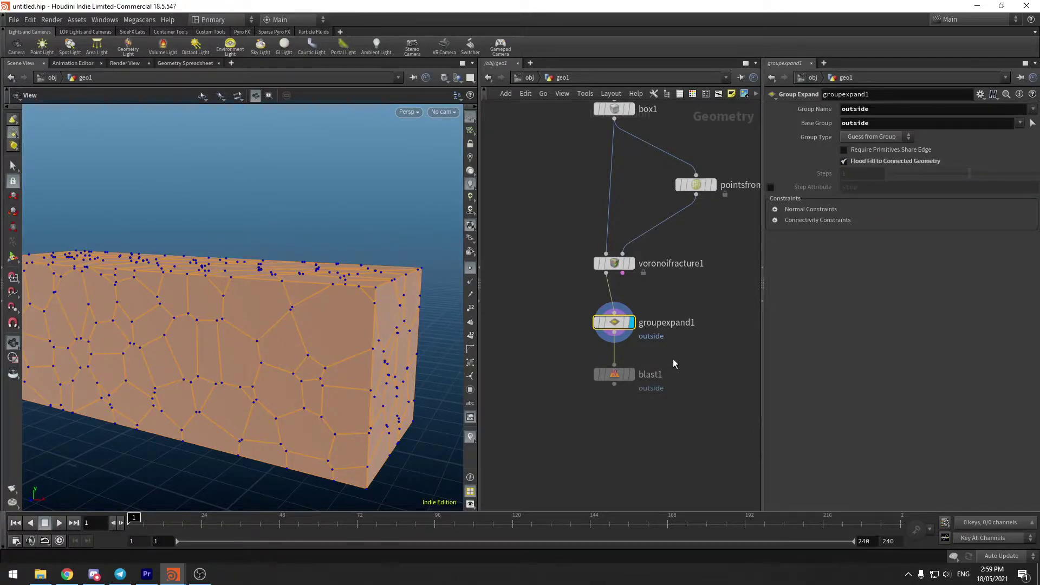
left_click(632, 374)
scroll(248, 397, "down", 4)
left_click_drag(249, 397, 368, 323)
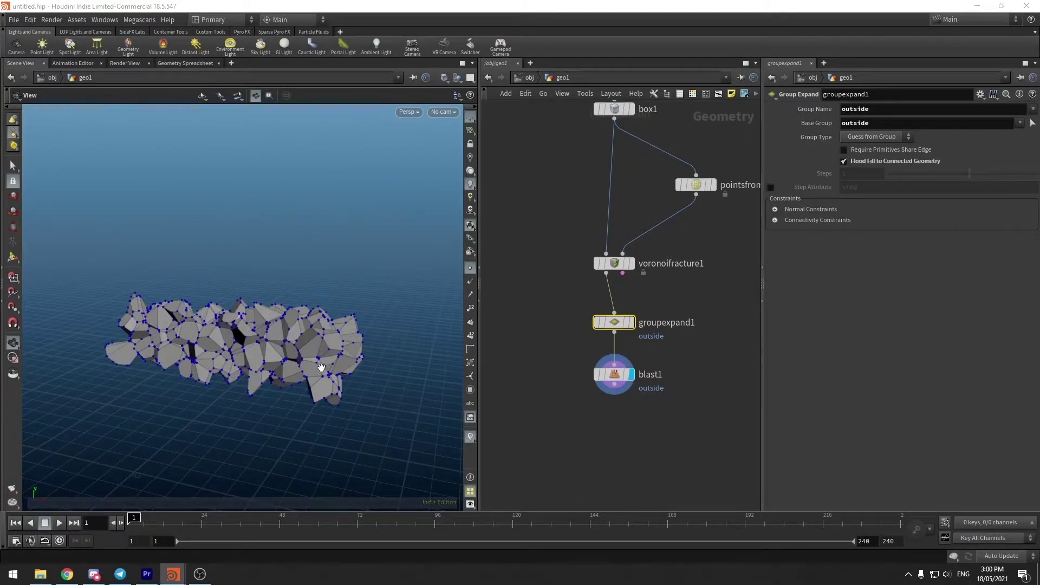
middle_click_drag(561, 399, 580, 314)
left_click_drag(374, 352, 409, 330)
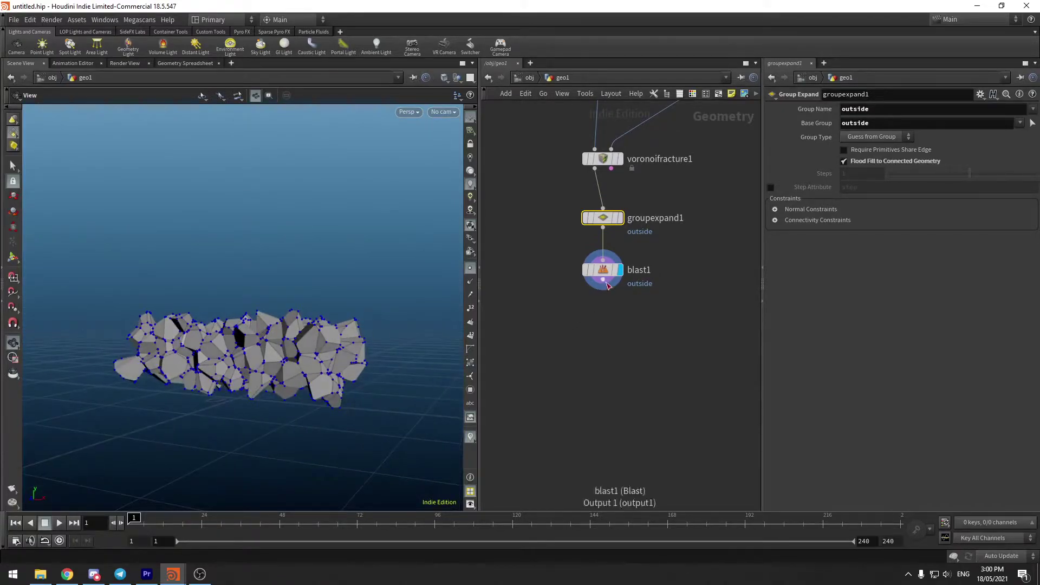
key("Tab")
type("blas")
key("Return")
left_click(606, 352)
left_click(1020, 109)
left_click(997, 228)
left_click(873, 148)
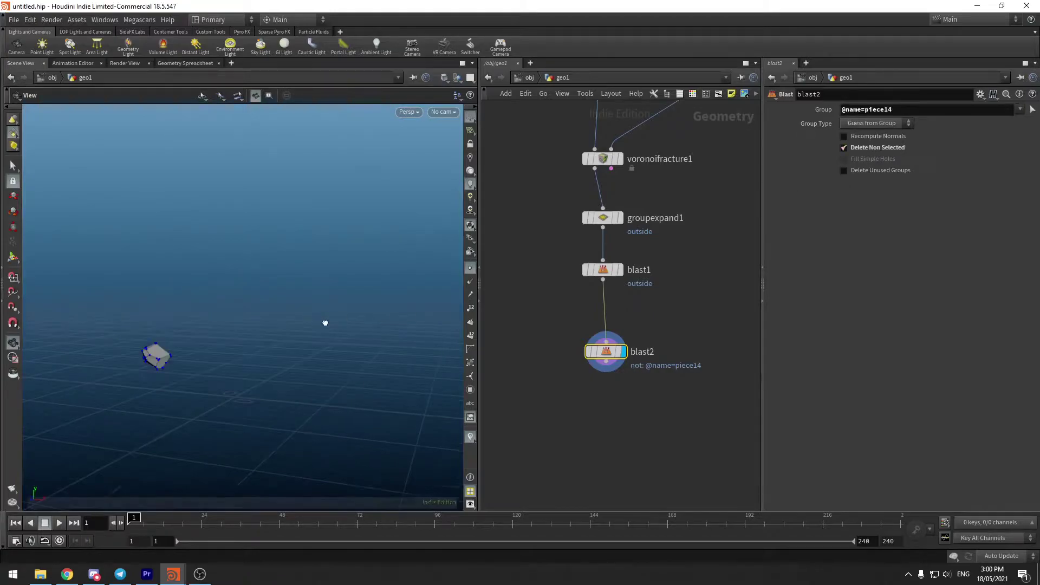
scroll(320, 322, "up", 10)
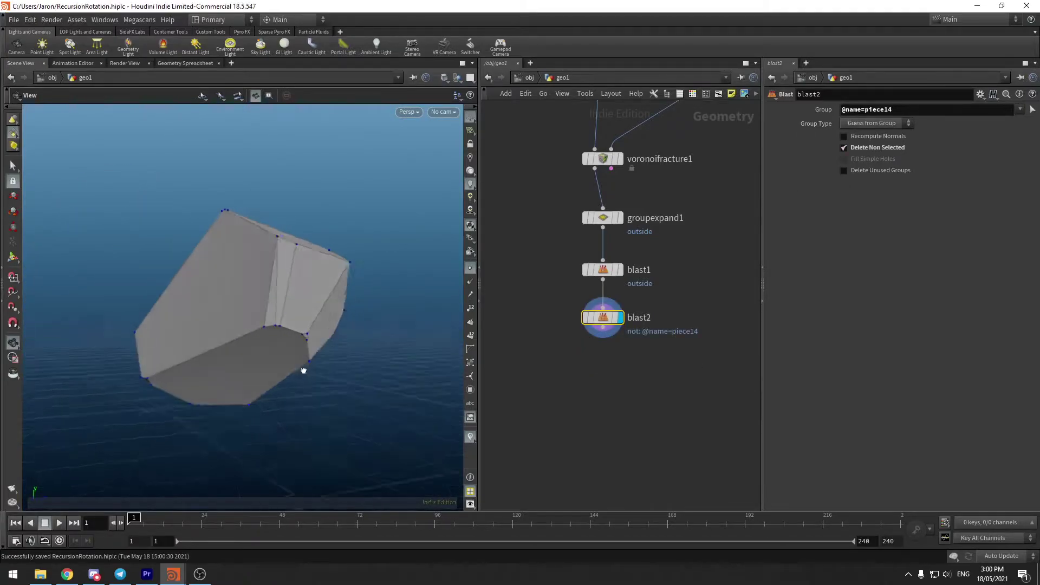
Add a Measure node after the second Blast and display it.
left_click_drag(301, 367, 427, 387)
key("Tab")
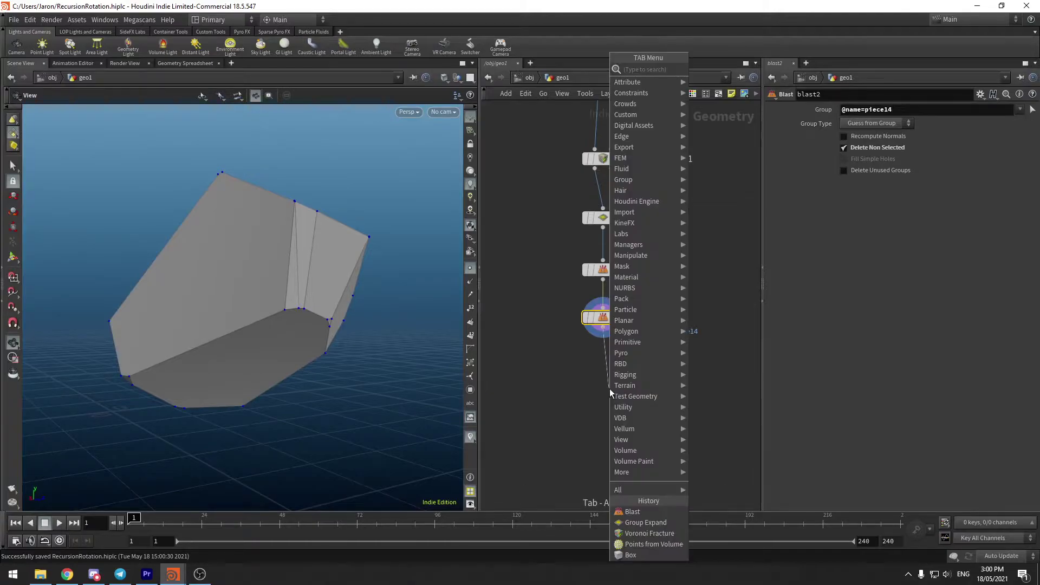
type("measu")
key("Return")
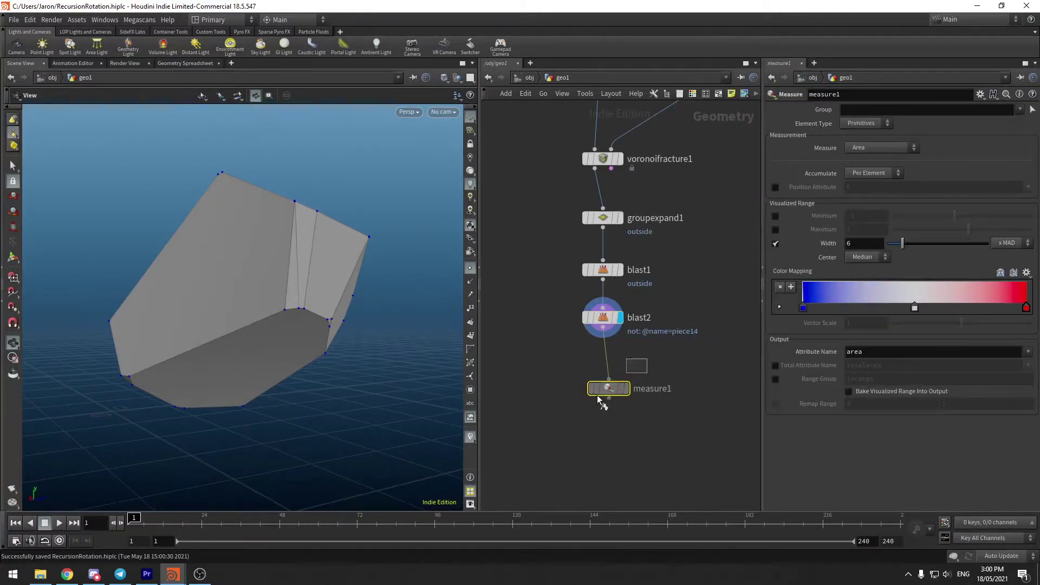
left_click(601, 379)
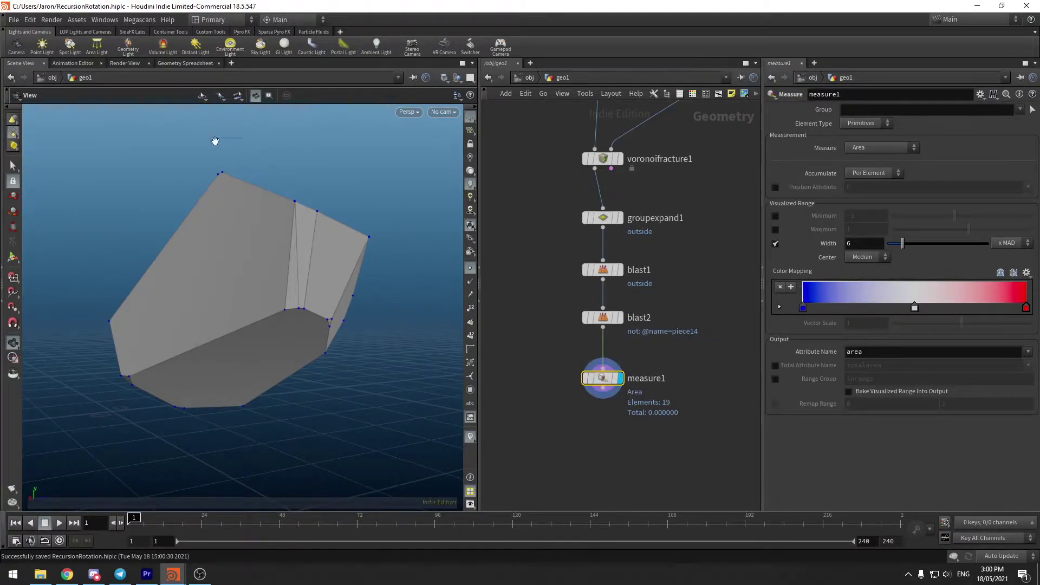
Examine the piece's primitive attributes in the Geometry Spreadsheet, widening the area column.
left_click(198, 63)
left_click(79, 95)
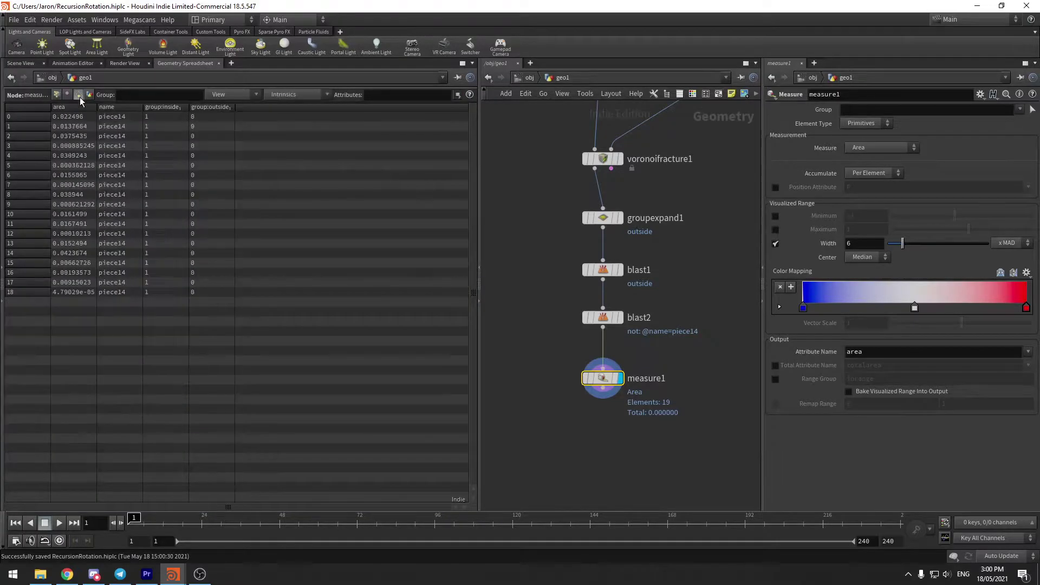
left_click_drag(97, 106, 137, 107)
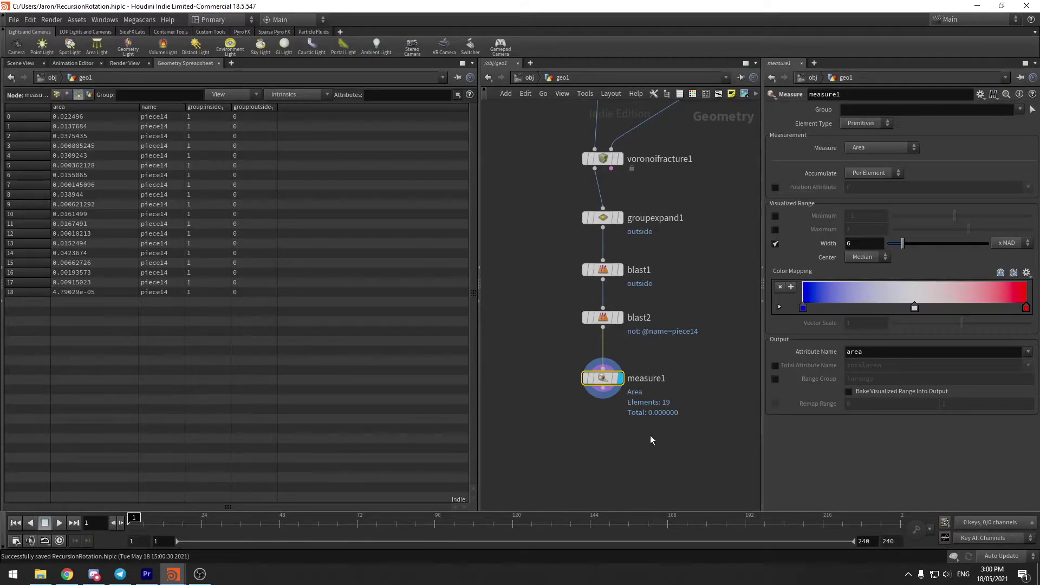
Add an Attribute Promote node fed by the Measure node and display it.
middle_click_drag(648, 436, 597, 374)
left_click(552, 326)
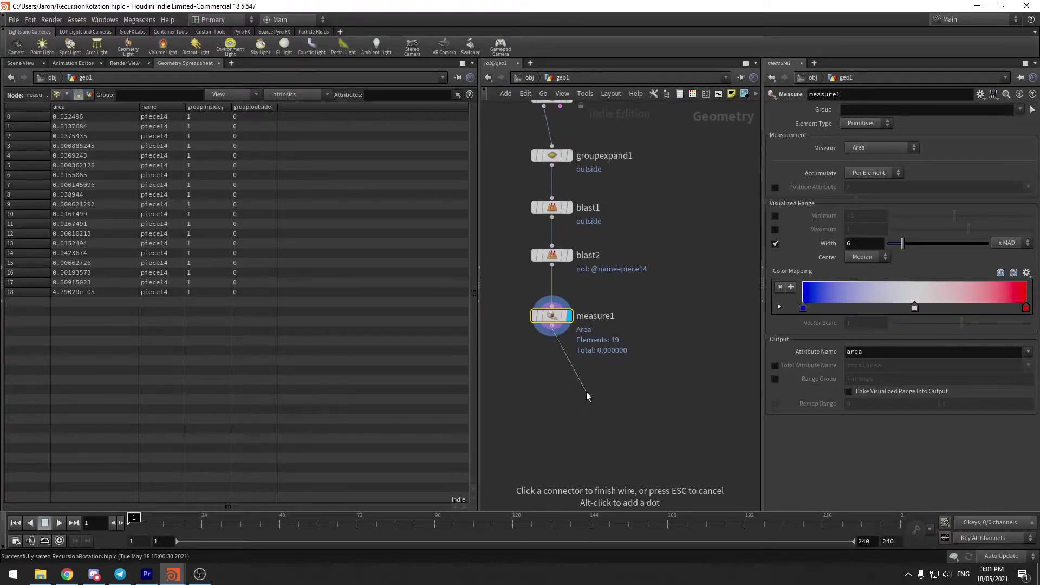
key("Tab")
type("attrib pro")
key("Return")
left_click(586, 392)
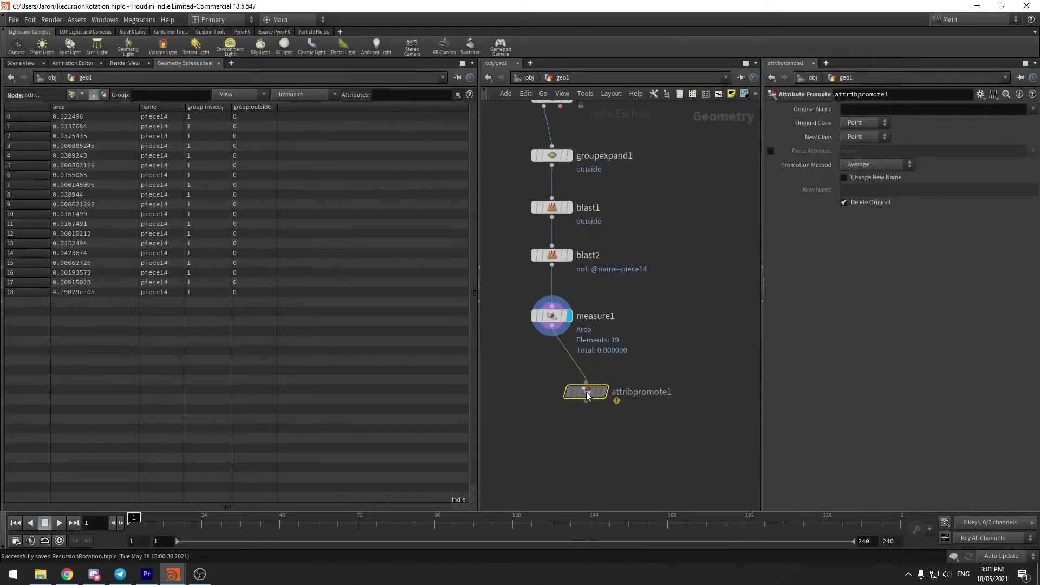
key("r")
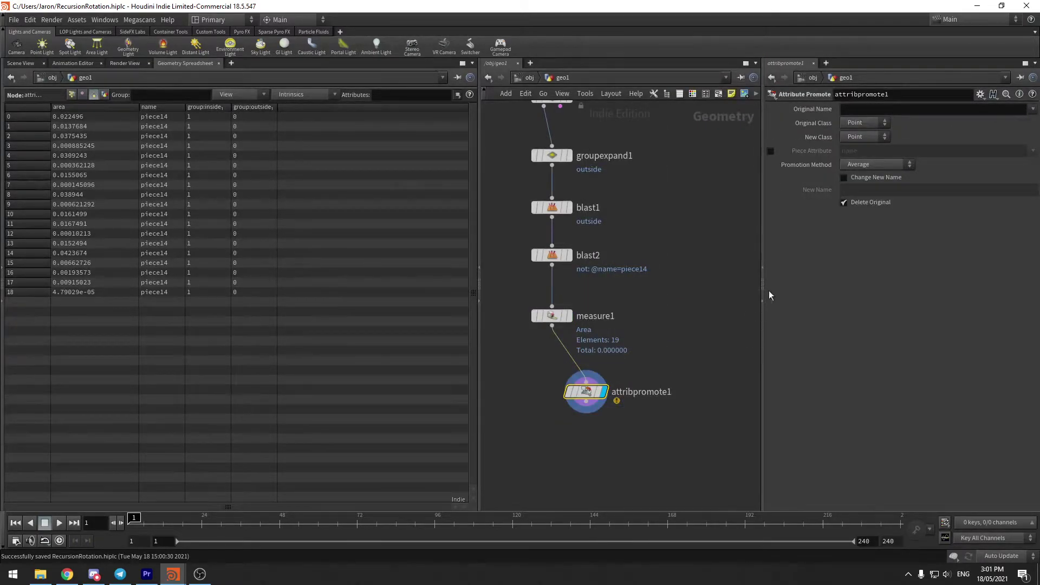
Promote the area attribute from Primitive to Detail with the Maximum promotion method.
left_click(872, 125)
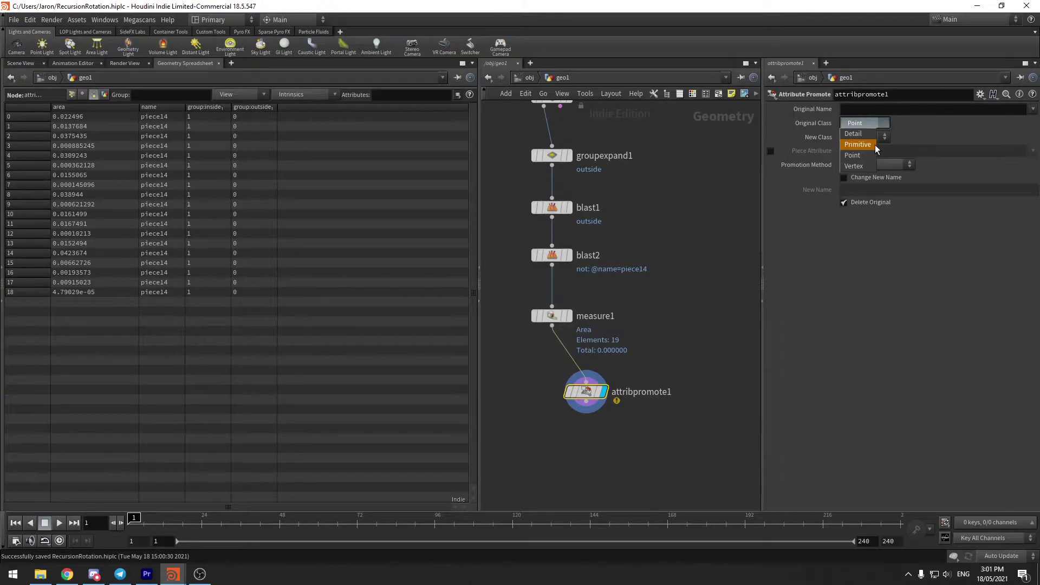
left_click(857, 144)
left_click(873, 136)
left_click(869, 147)
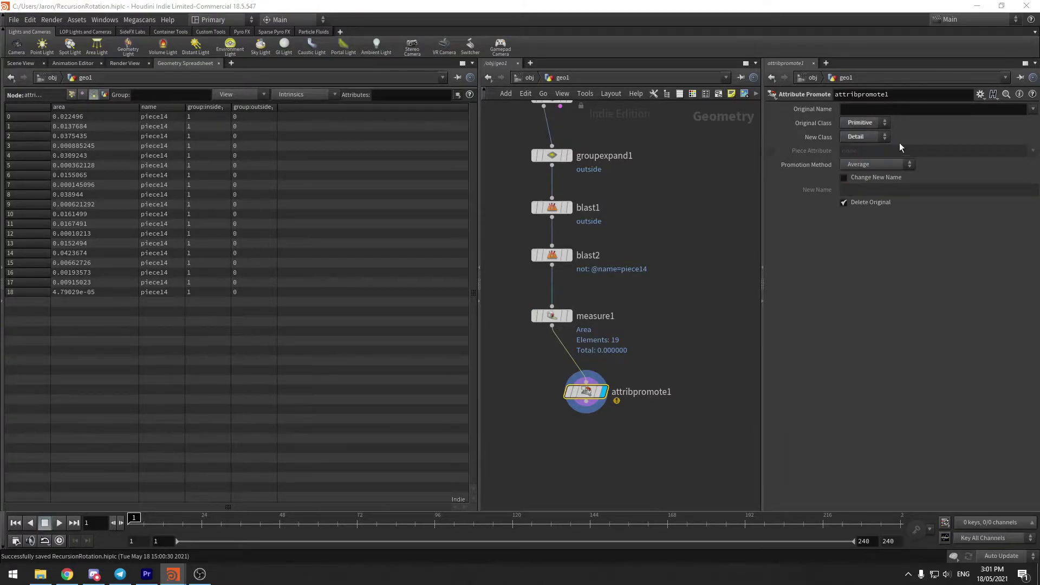
left_click(1032, 109)
left_click(1021, 131)
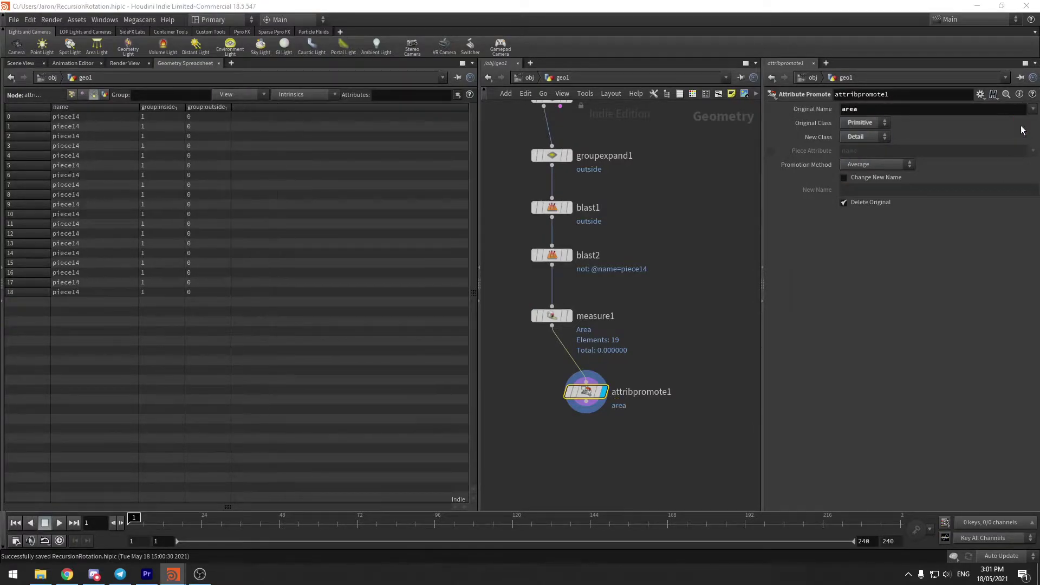
left_click(871, 168)
left_click(872, 174)
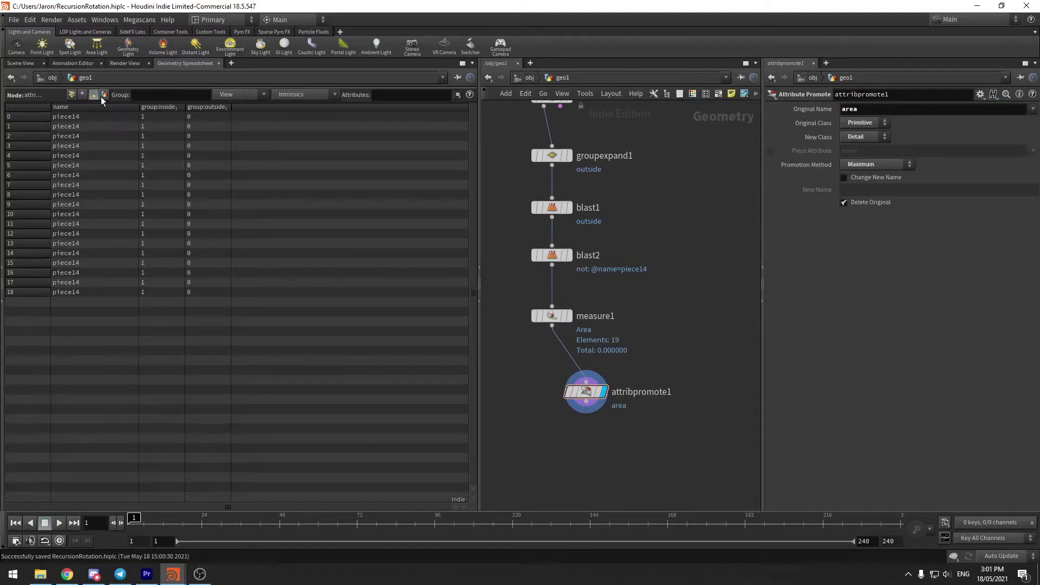
Return to the 3D view and add an Attribute Wrangle with Measure as first input and Attribute Promote as second, and display it.
left_click(20, 62)
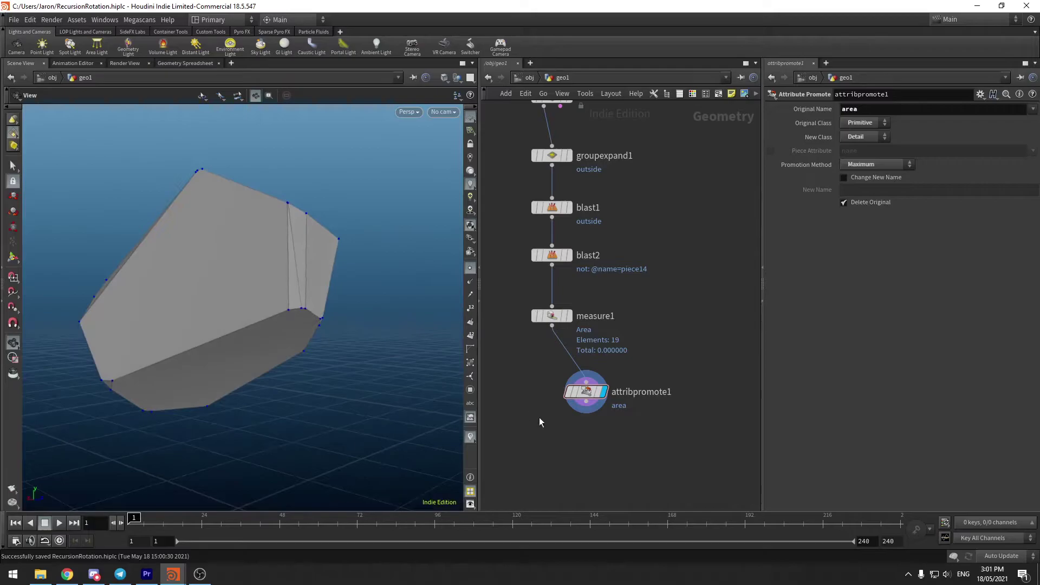
middle_click_drag(556, 400, 593, 321)
left_click_drag(251, 301, 432, 290)
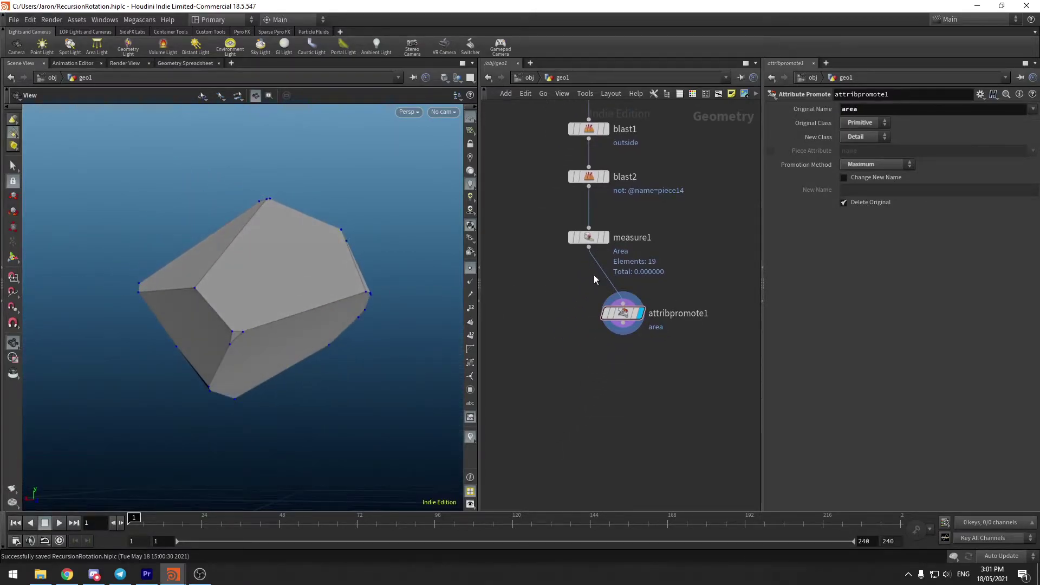
left_click(623, 323)
key("Tab")
type("atw")
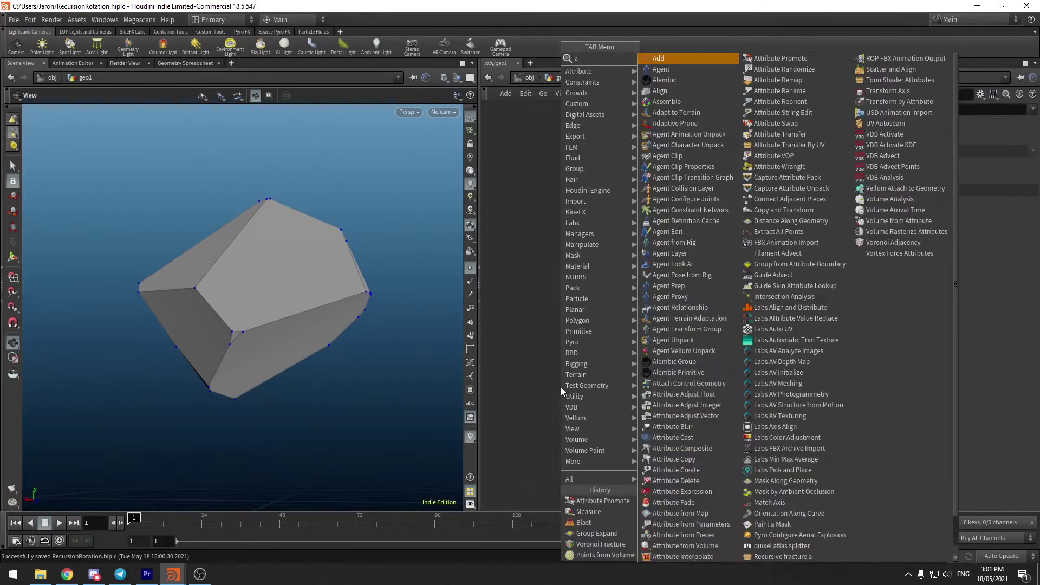
key("Return")
key("Return")
left_click(548, 376)
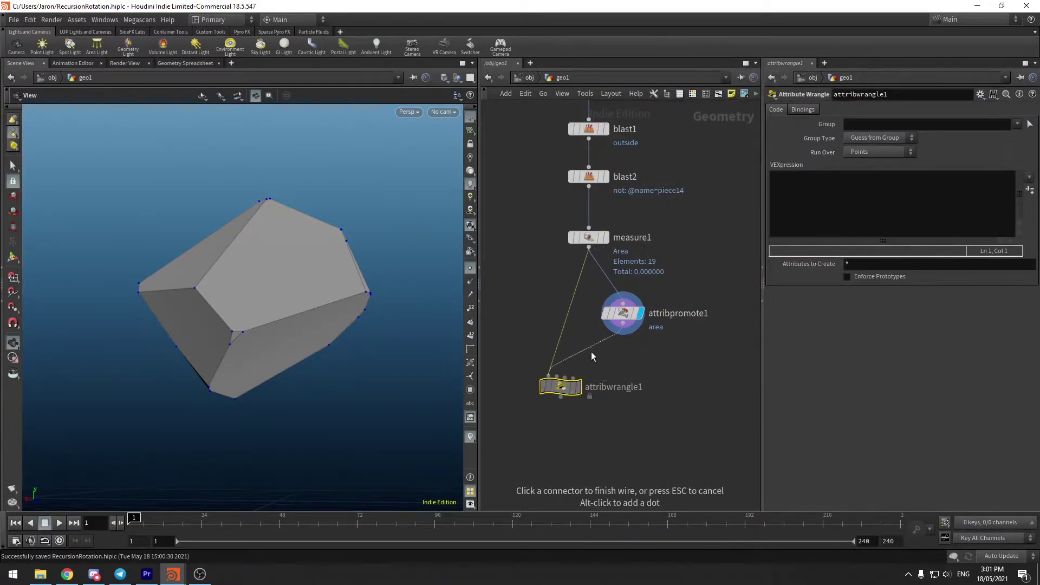
left_click(564, 383)
left_click_drag(564, 382, 586, 370)
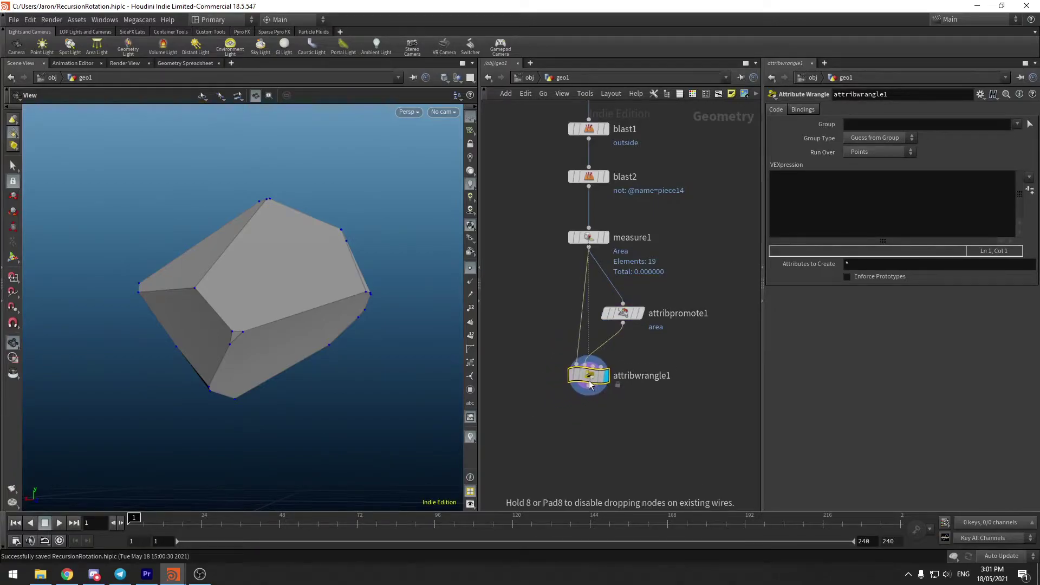
Rename the Attribute Wrangle node Set_group.
double_click(652, 375)
type("Set_grou")
key("Return")
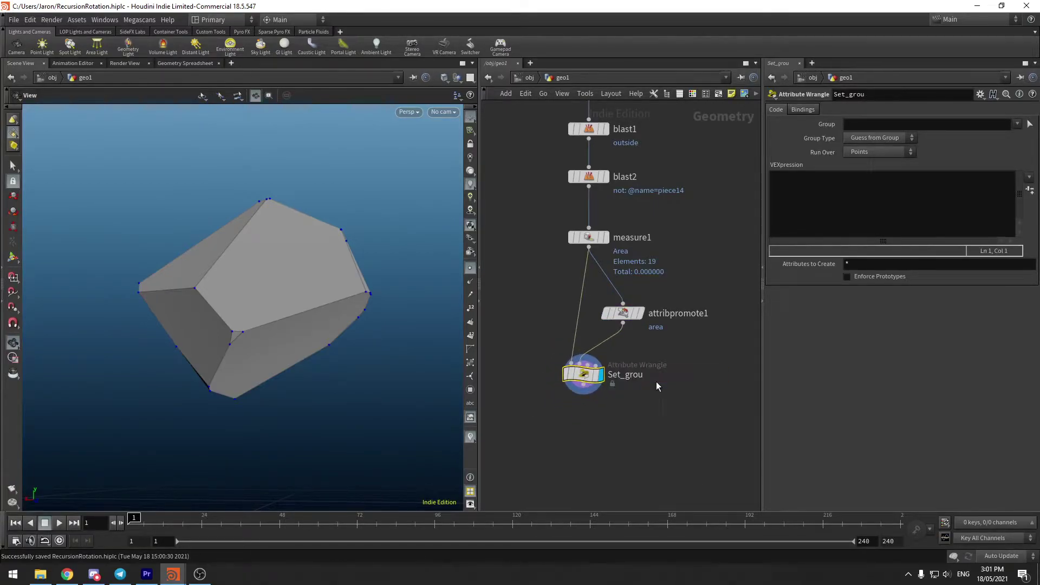
double_click(648, 375)
type("p")
key("Return")
left_click_drag(622, 398, 580, 361)
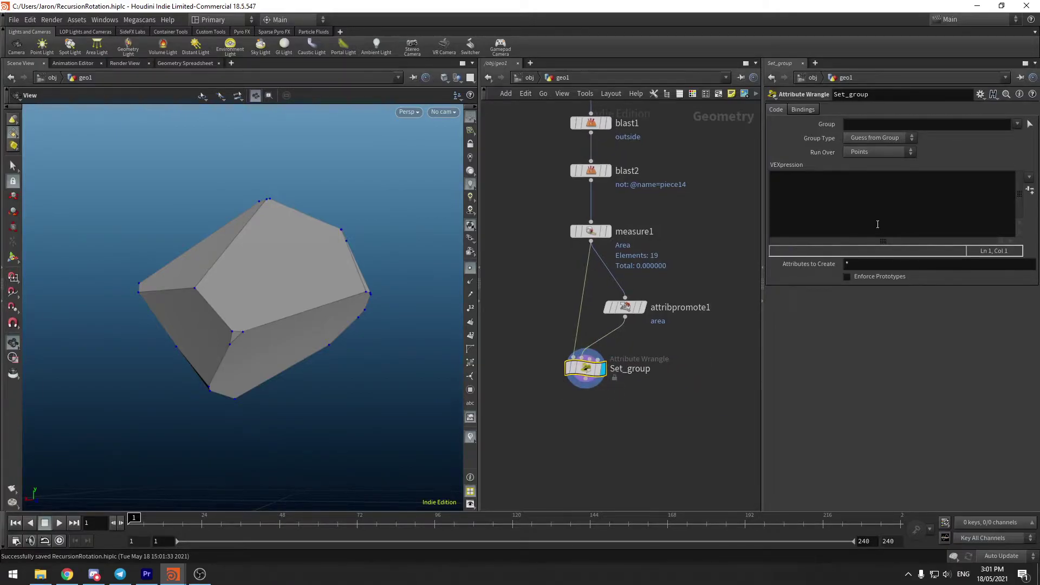
Set the Set_group wrangle to run over Primitives and read the maximum area with float a = detail(1, "area");.
left_click(874, 154)
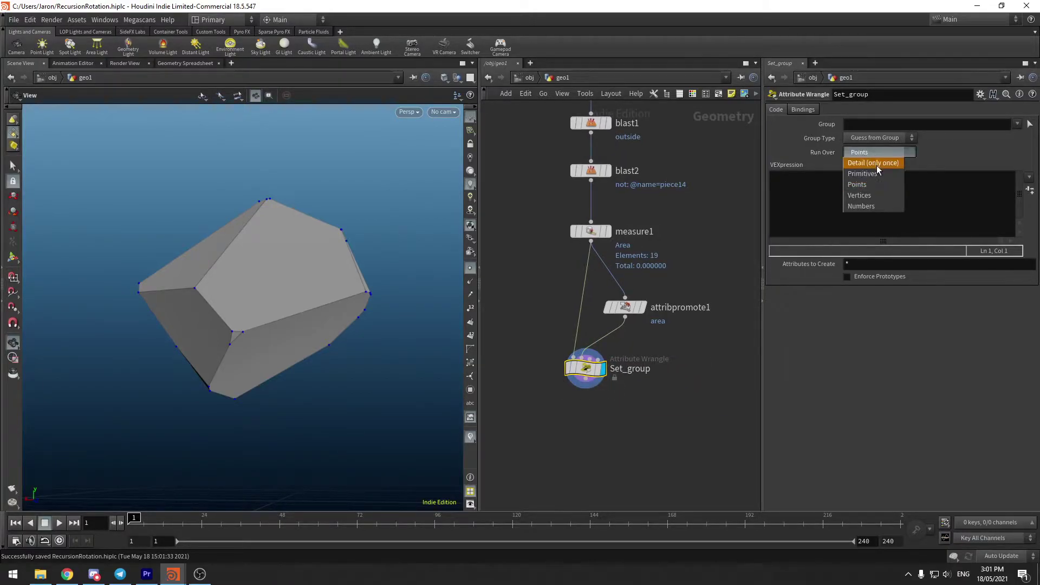
left_click(876, 173)
left_click(867, 192)
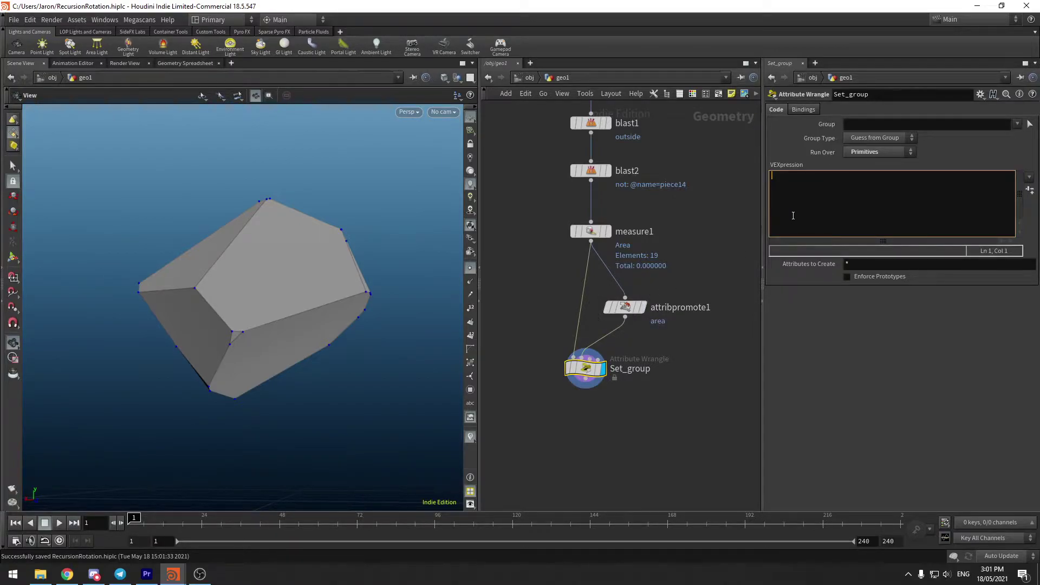
type("float a =")
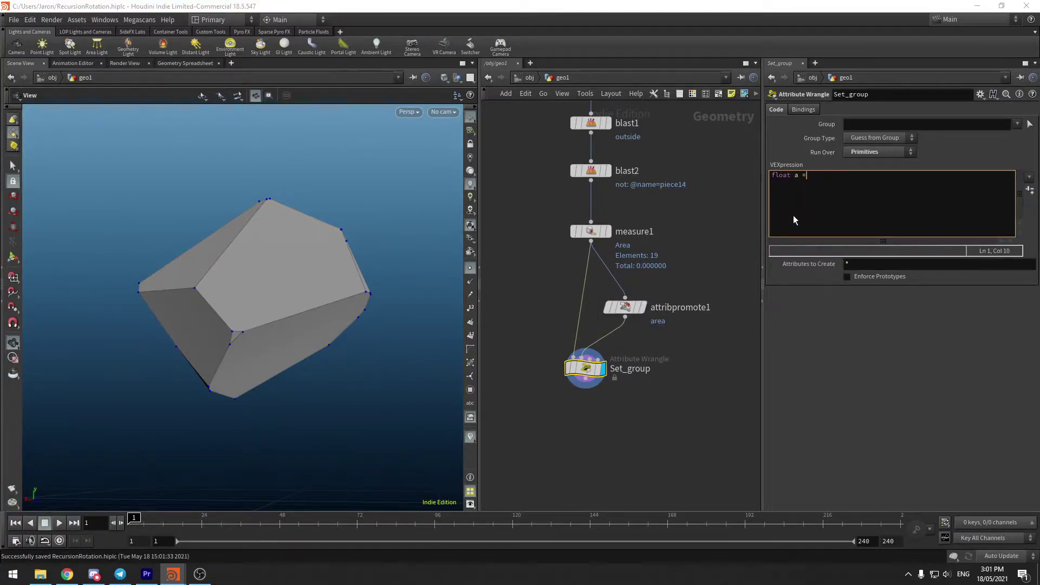
type(" detail(")
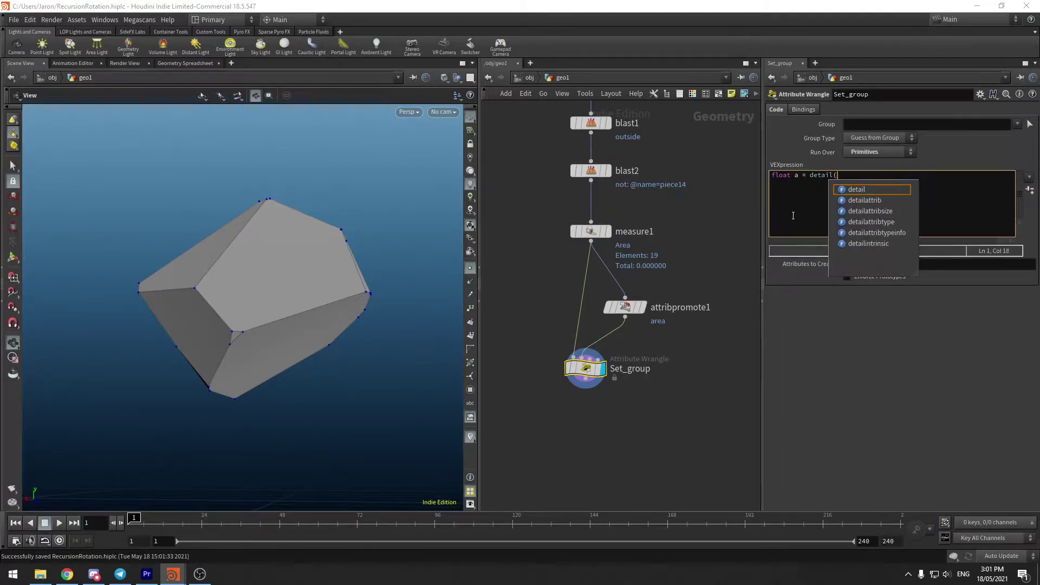
type("1, \"a")
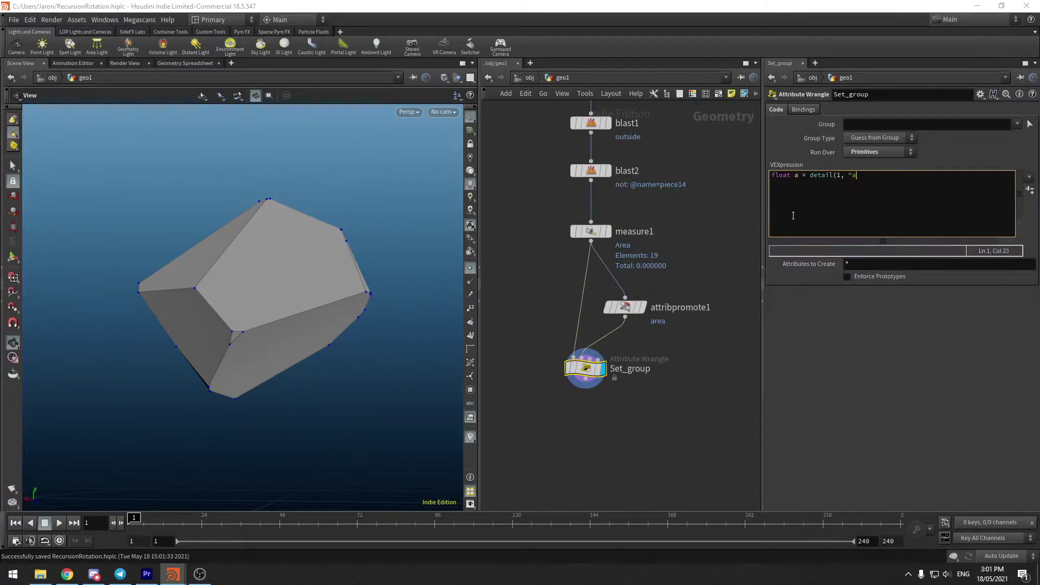
type("rea\");")
key("Return")
type("f")
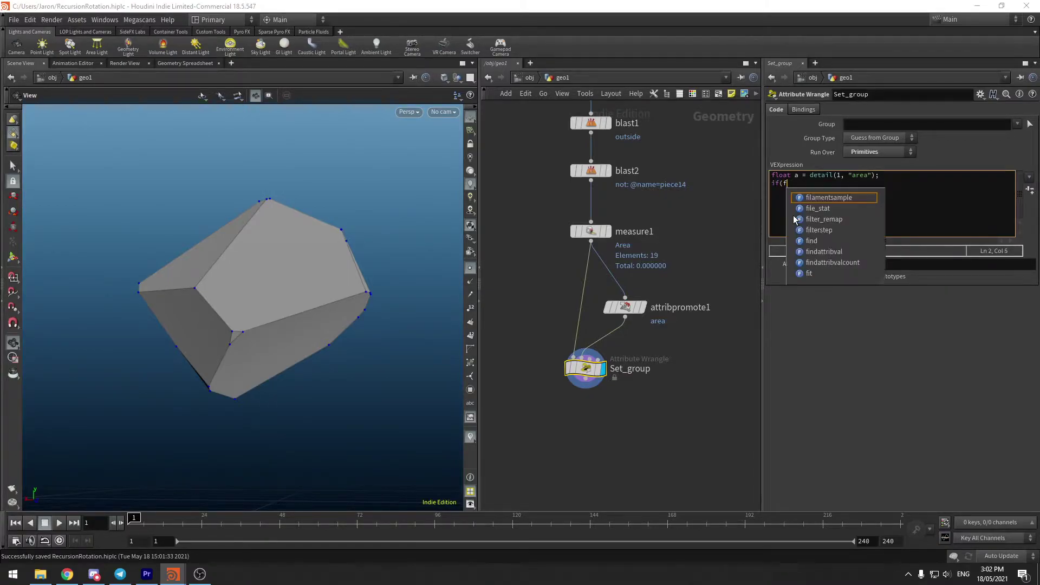
type("@area == a){")
key("Return")
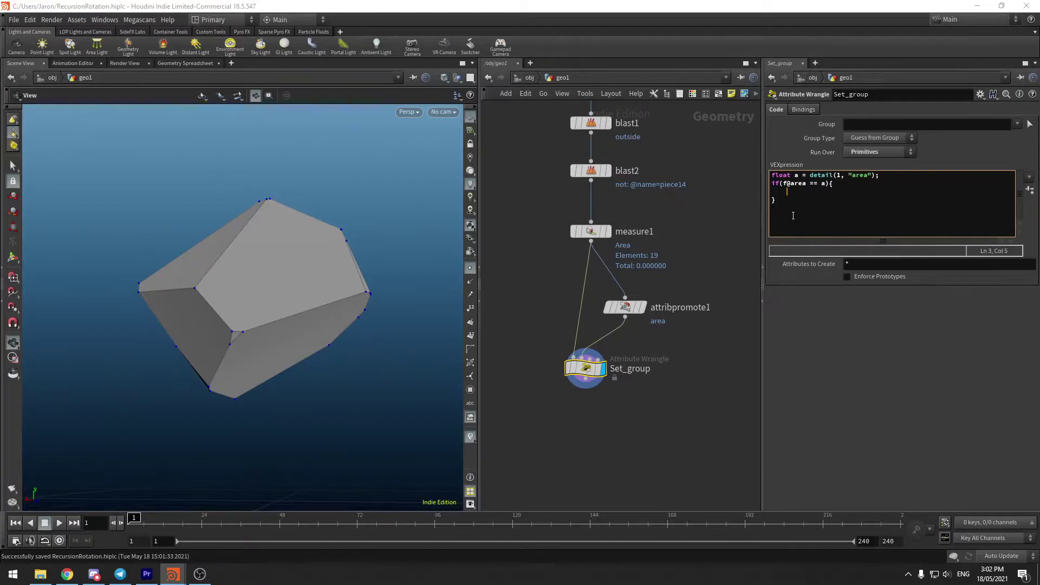
type("@group_bottom = 1;")
middle_click(593, 374)
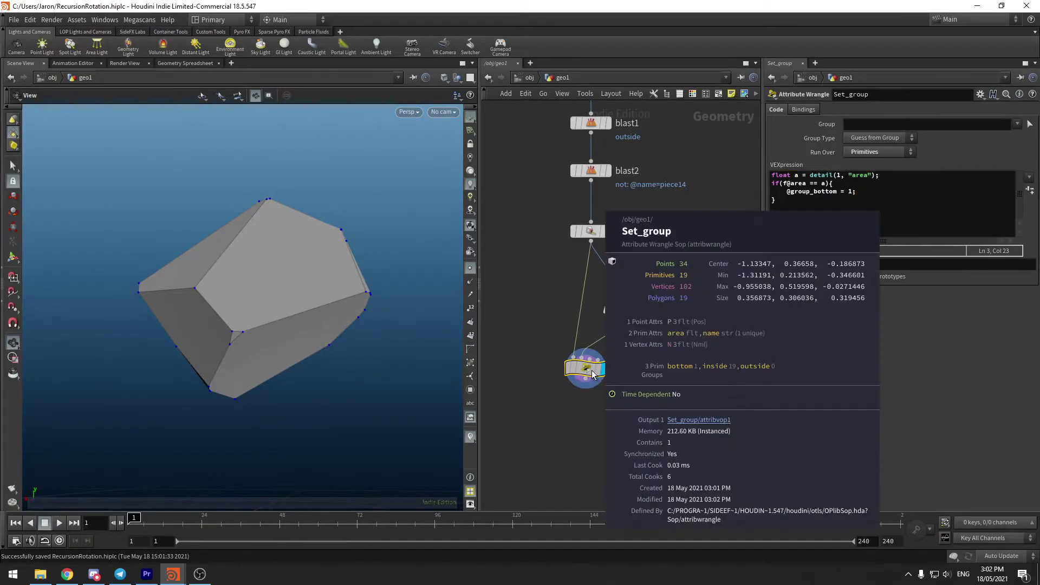
left_click(670, 374)
left_click_drag(356, 343, 301, 311)
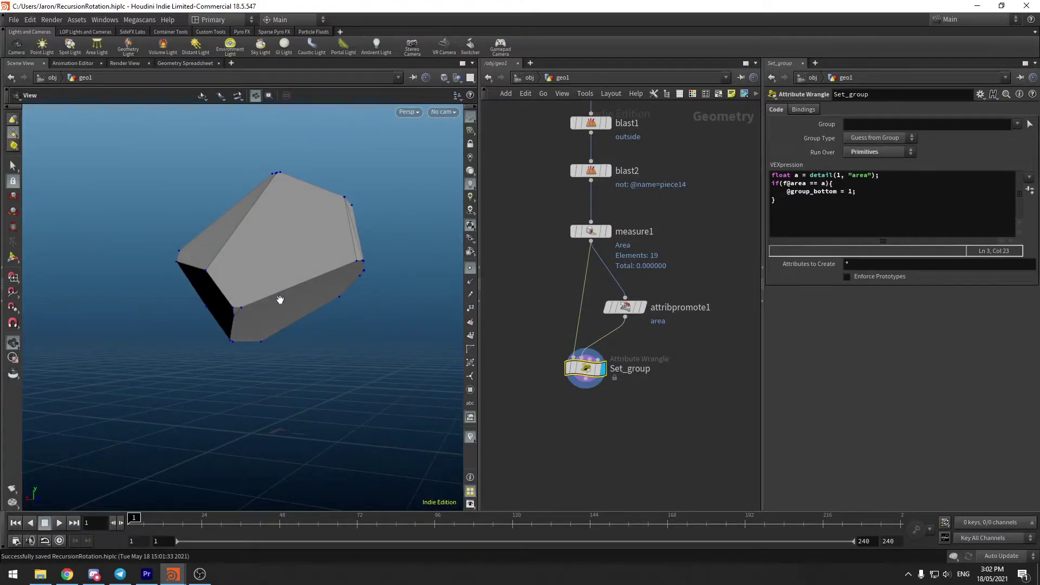
left_click_drag(271, 403, 299, 274)
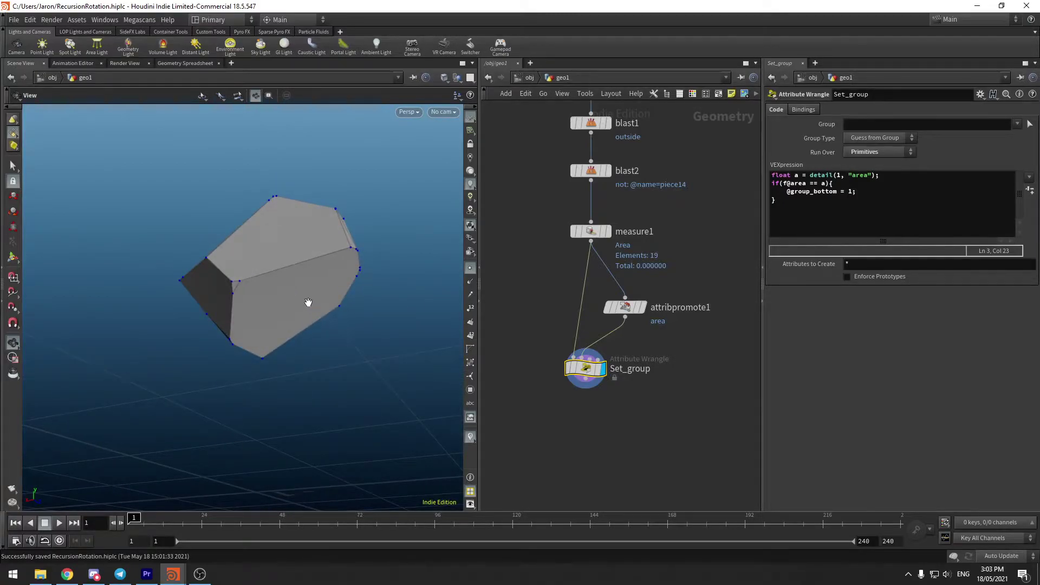
left_click(881, 194)
key("Return")
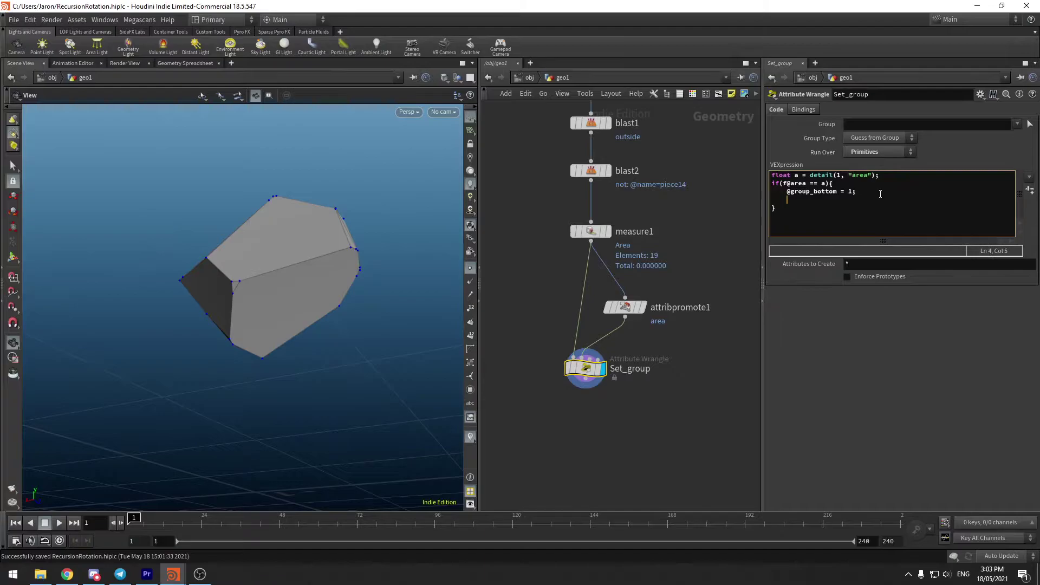
type("@Cd = set")
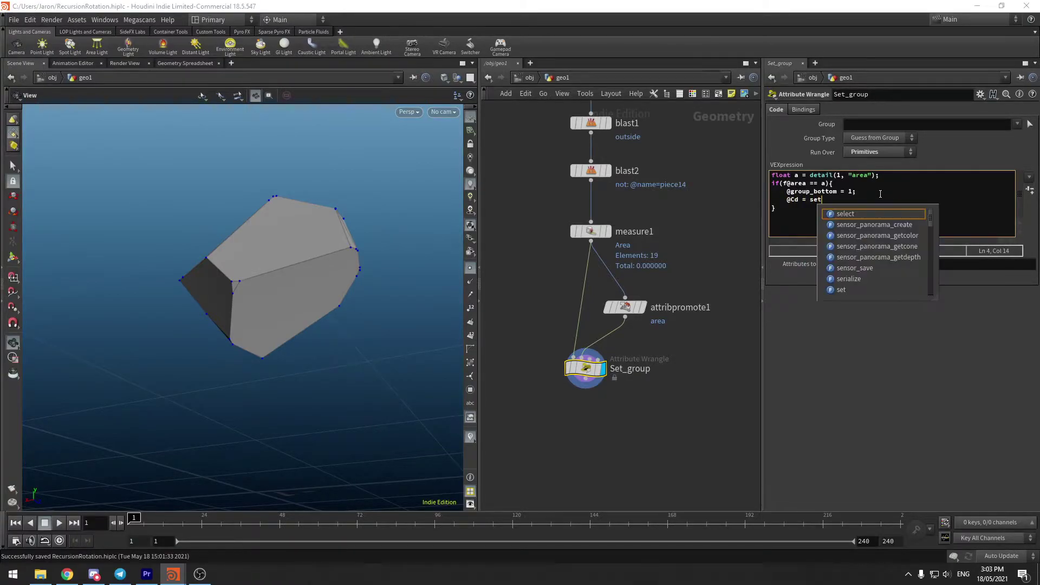
type("(1,0,0);")
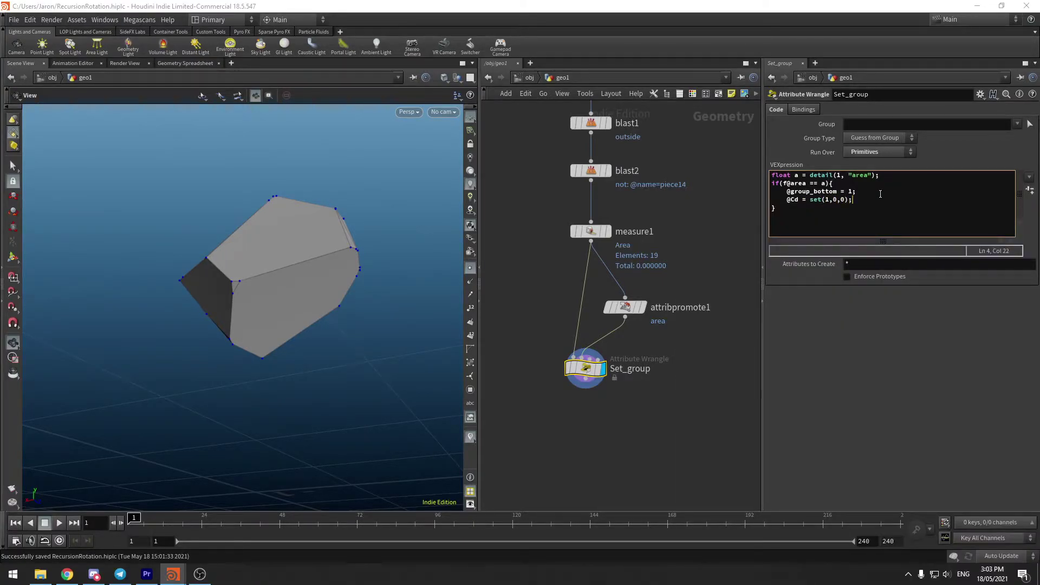
left_click_drag(325, 209, 239, 253)
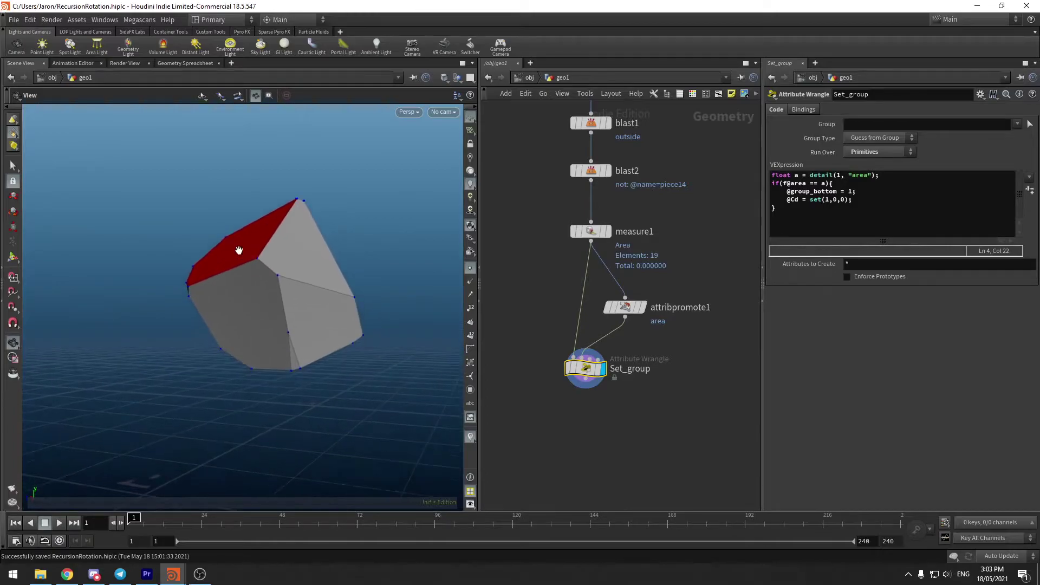
middle_click_drag(241, 427, 275, 391)
left_click_drag(278, 383, 260, 344)
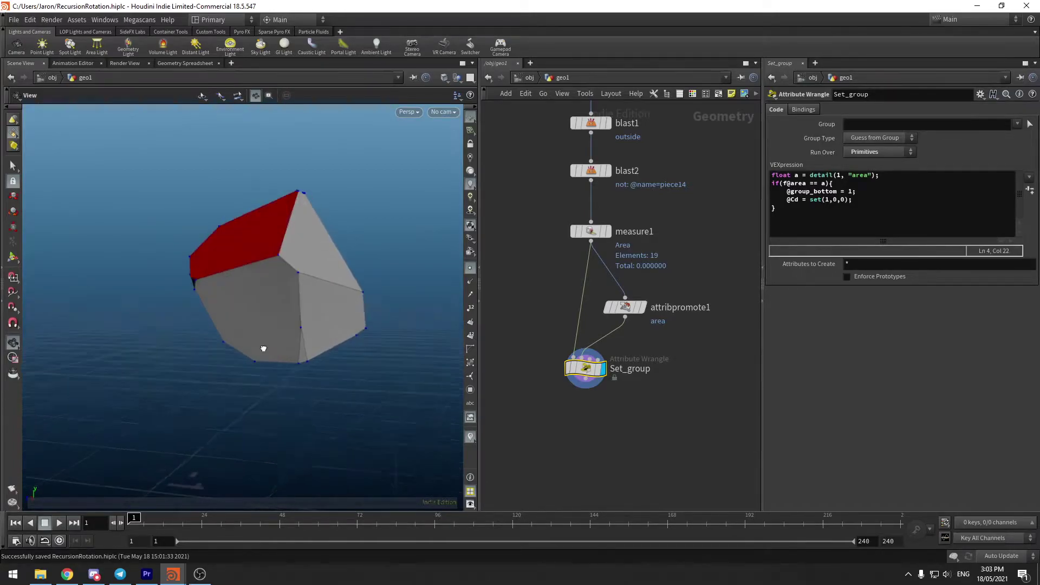
Show primitive normals in the viewport and check the attributes in the Set_group node info.
left_click(470, 322)
left_click_drag(359, 325, 348, 318)
middle_click(573, 370)
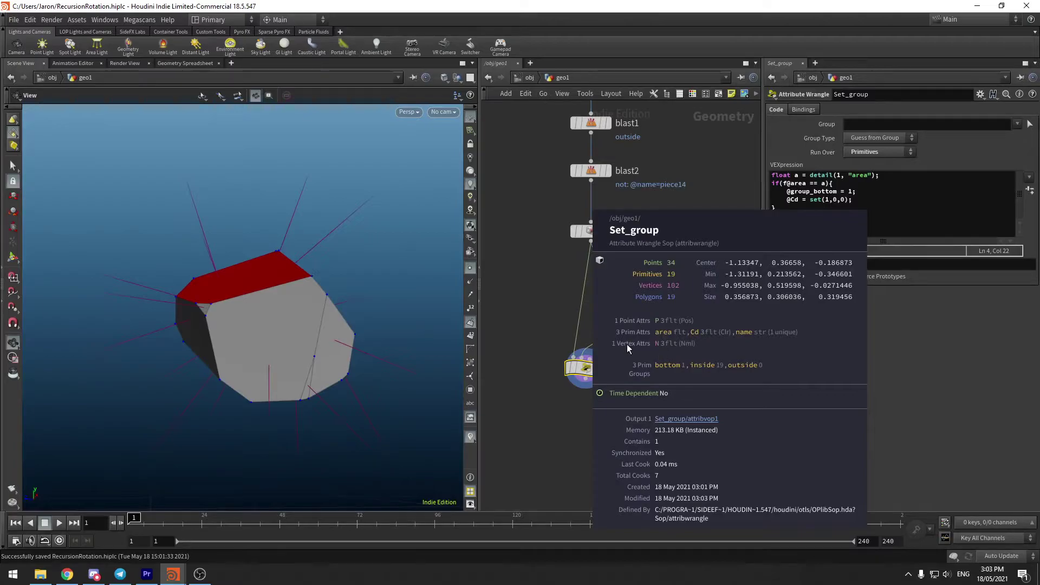
left_click_drag(304, 297, 314, 319)
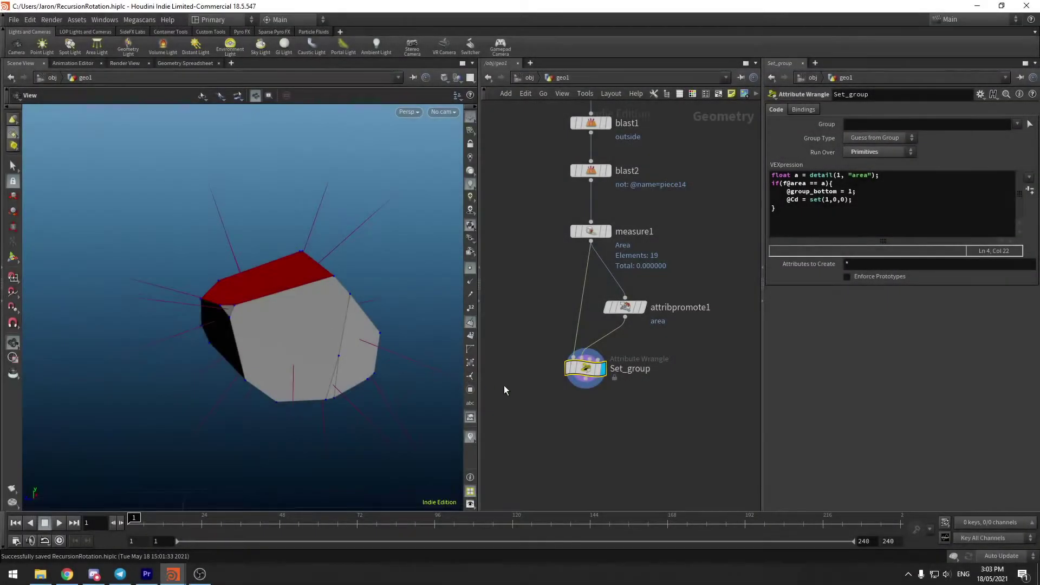
Add an Attribute Wrangle fed by the Set_group node and display it.
key("Tab")
type("attrib wrangle")
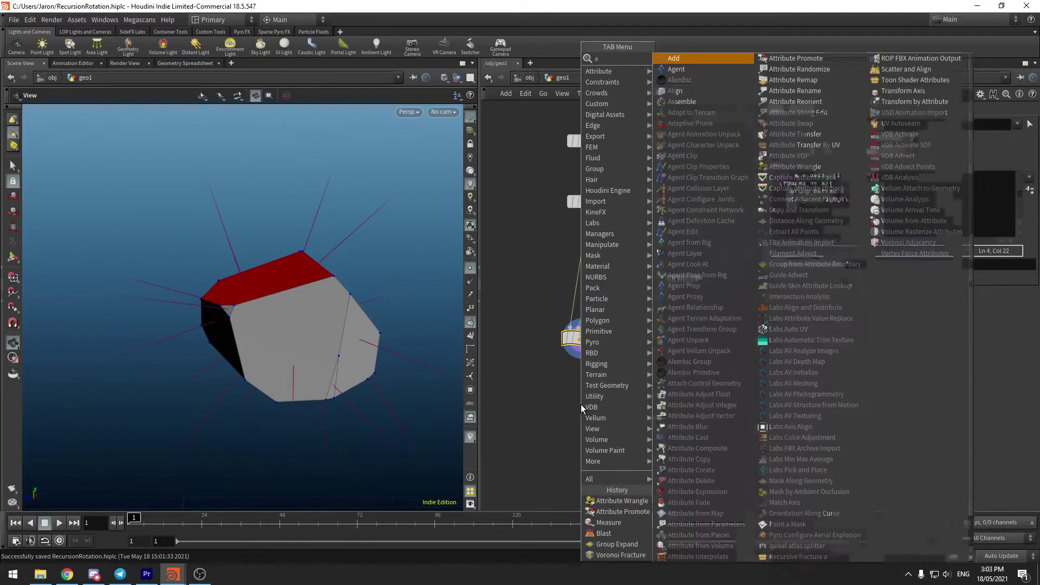
key("Return")
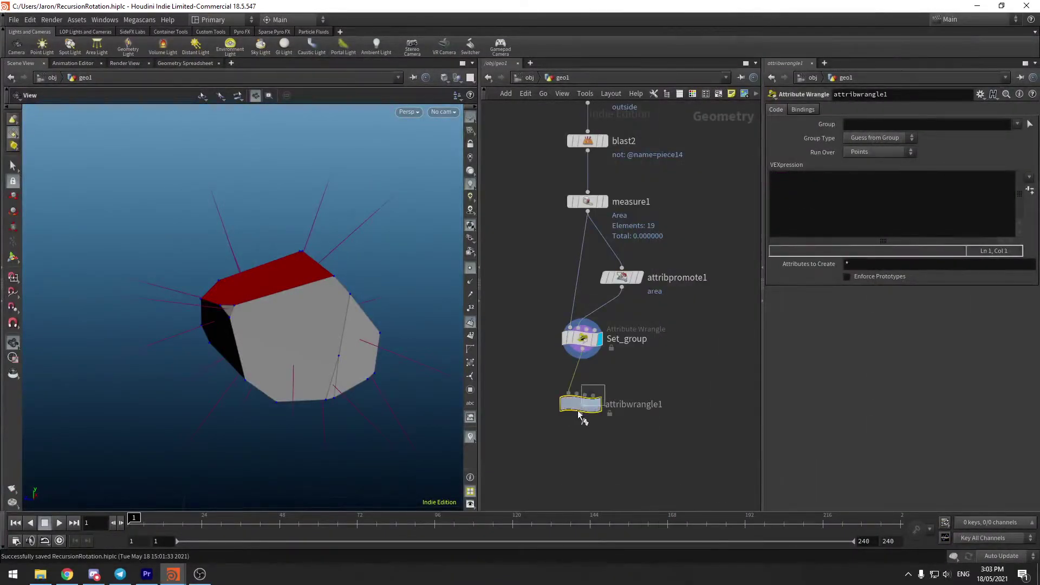
left_click(581, 400)
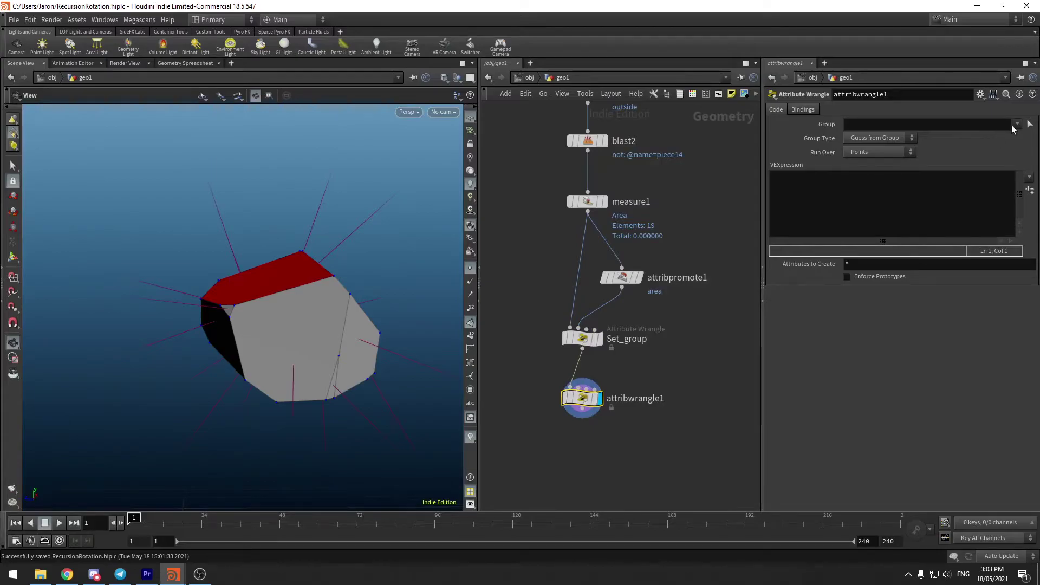
left_click(1012, 124)
left_click(1000, 144)
left_click_drag(372, 266, 370, 273)
double_click(886, 125)
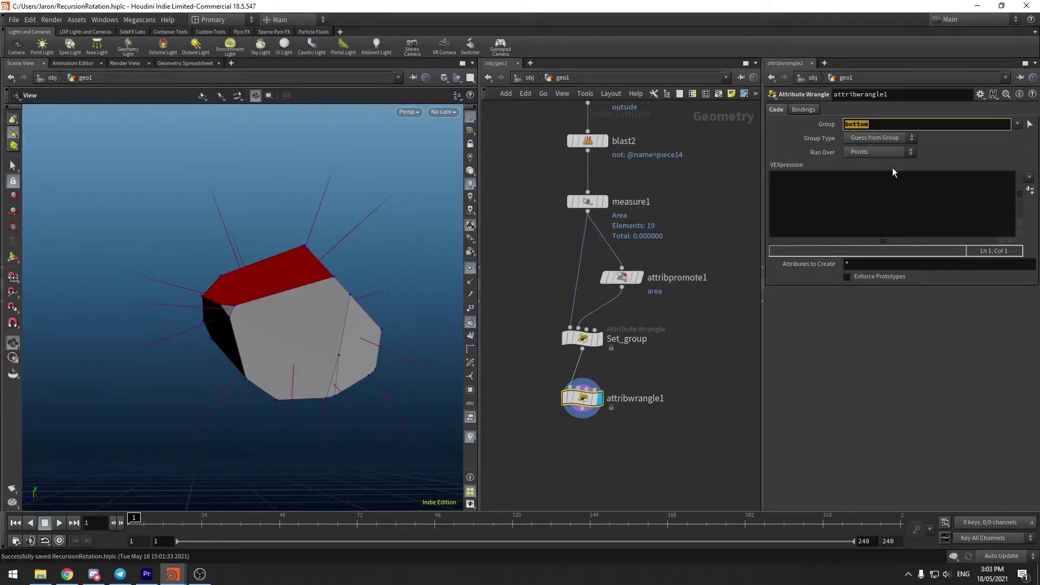
key("BackSpace")
left_click_drag(271, 223, 339, 232)
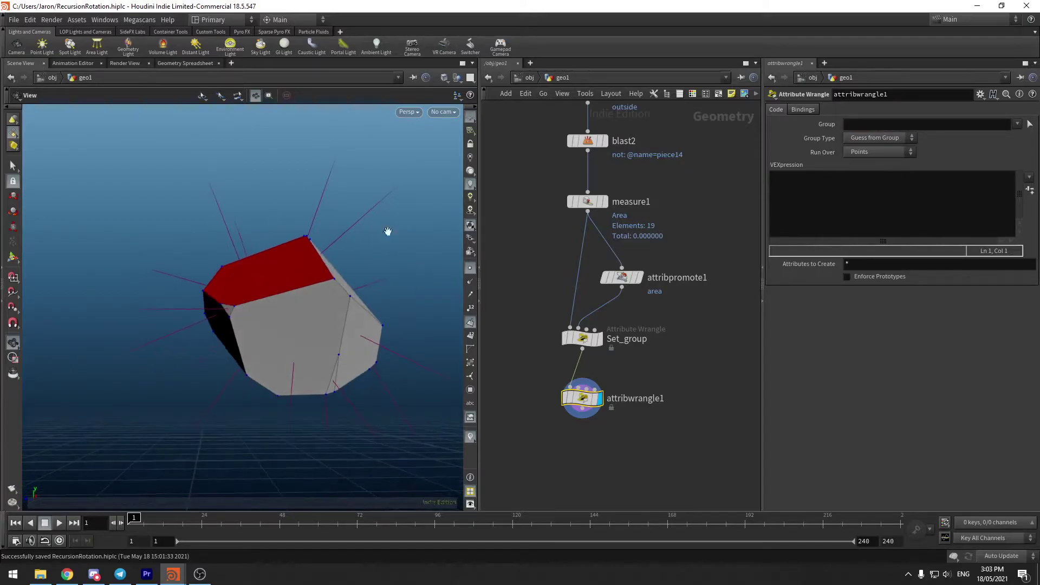
left_click(864, 151)
left_click(869, 169)
left_click_drag(249, 281, 273, 295)
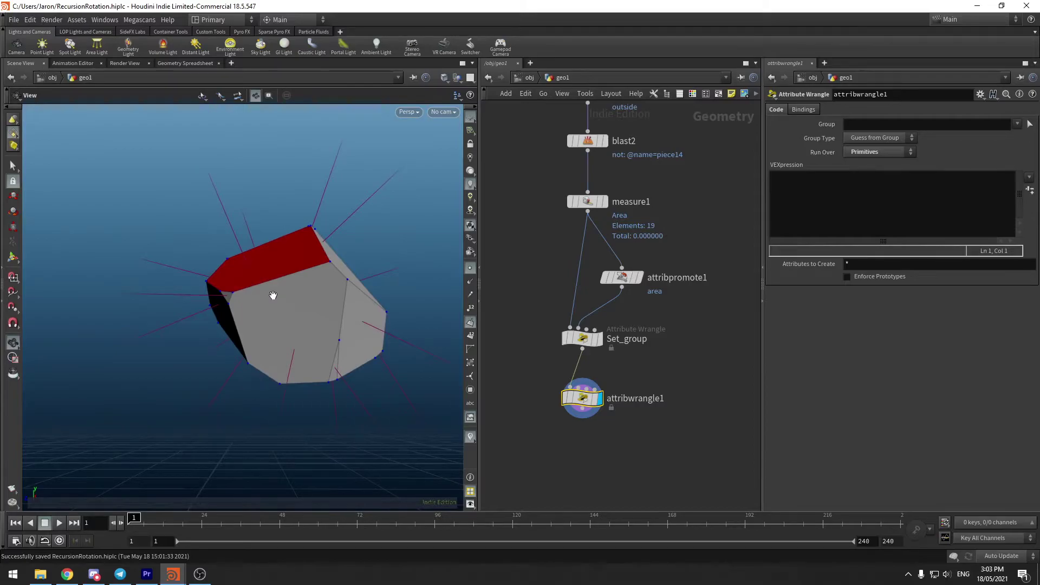
left_click(807, 211)
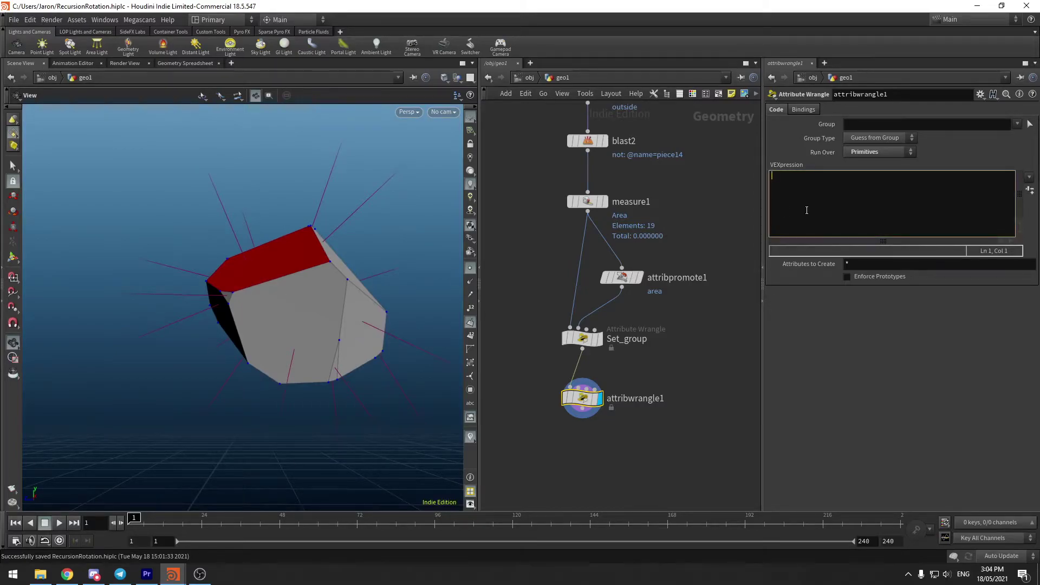
type("if(@group_bott")
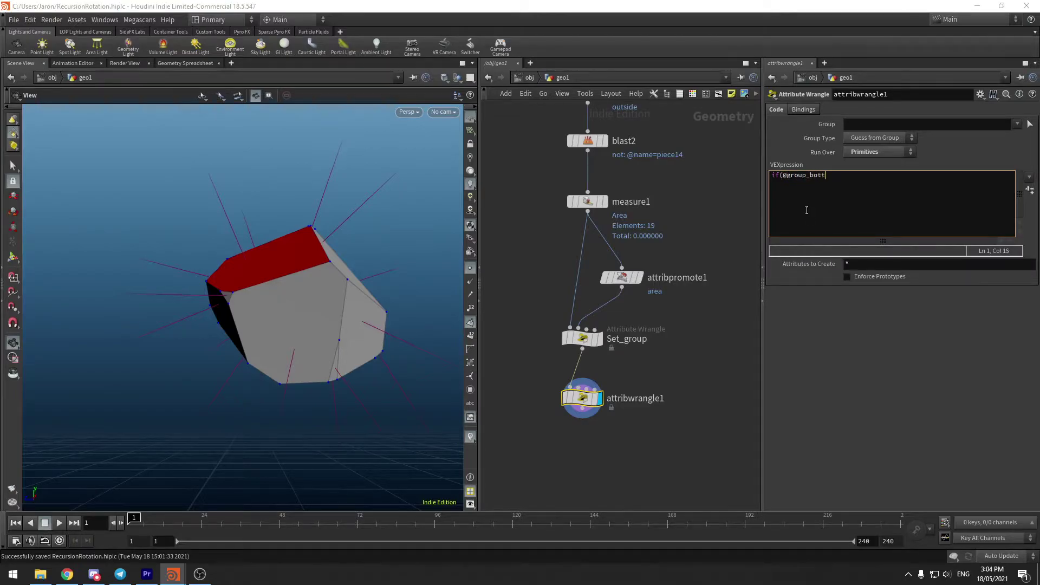
type("om == 1){")
key("Return")
key("Return")
type("}")
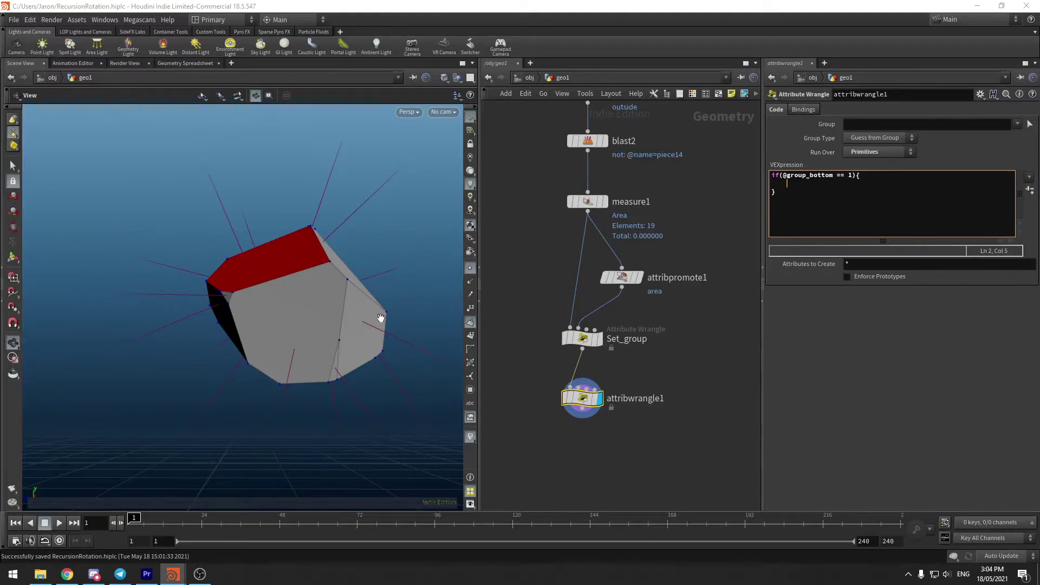
Inside the if block, loop int ii from 0 to npoints(0) and call setpointattrib(0, "N", ii, N, "set"); for each point.
left_click_drag(303, 303, 351, 337)
left_click(852, 186)
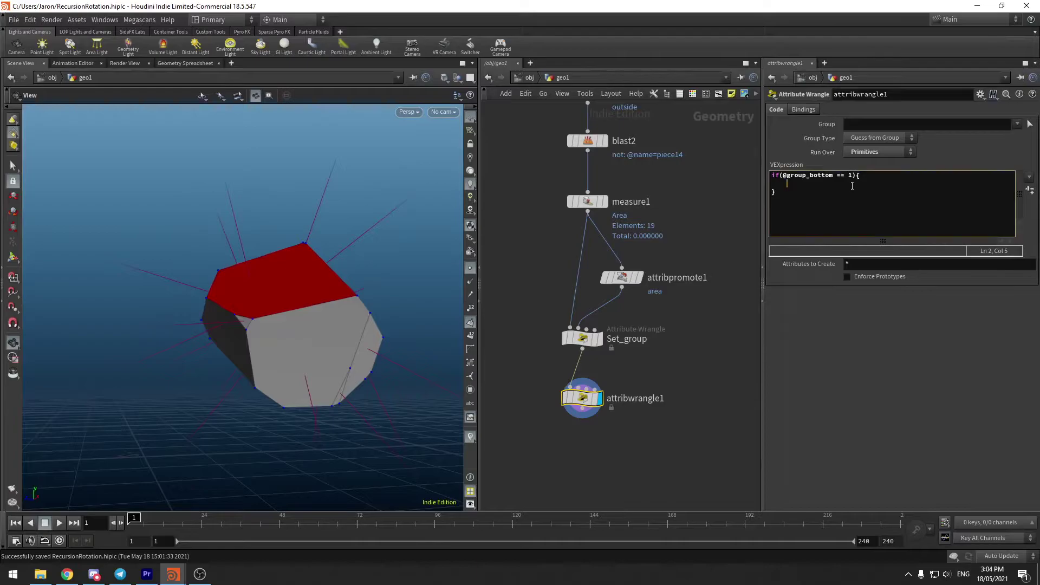
left_click_drag(298, 300, 365, 302)
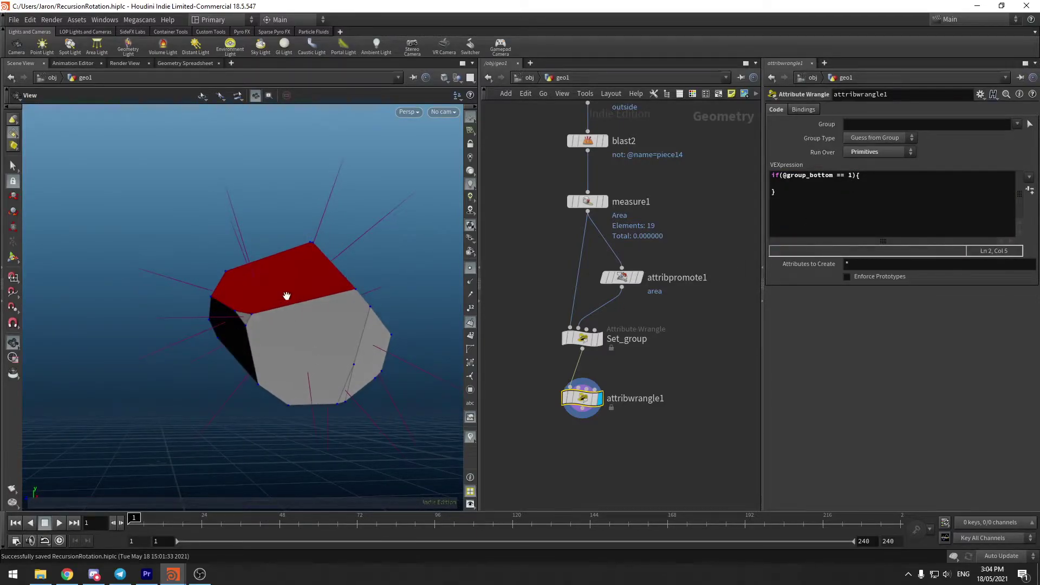
left_click_drag(293, 295, 265, 284)
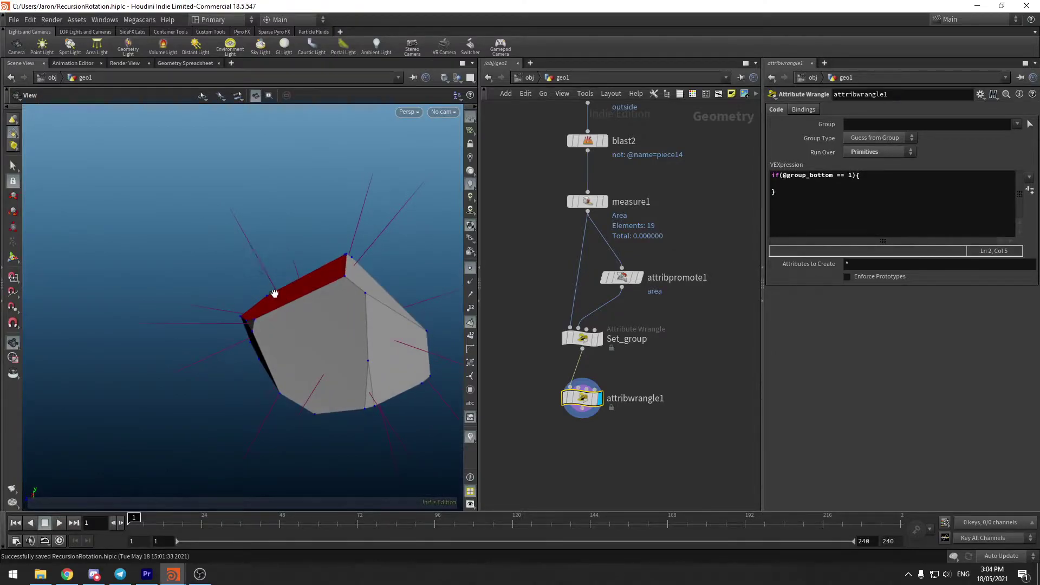
left_click(823, 209)
type("for(nt")
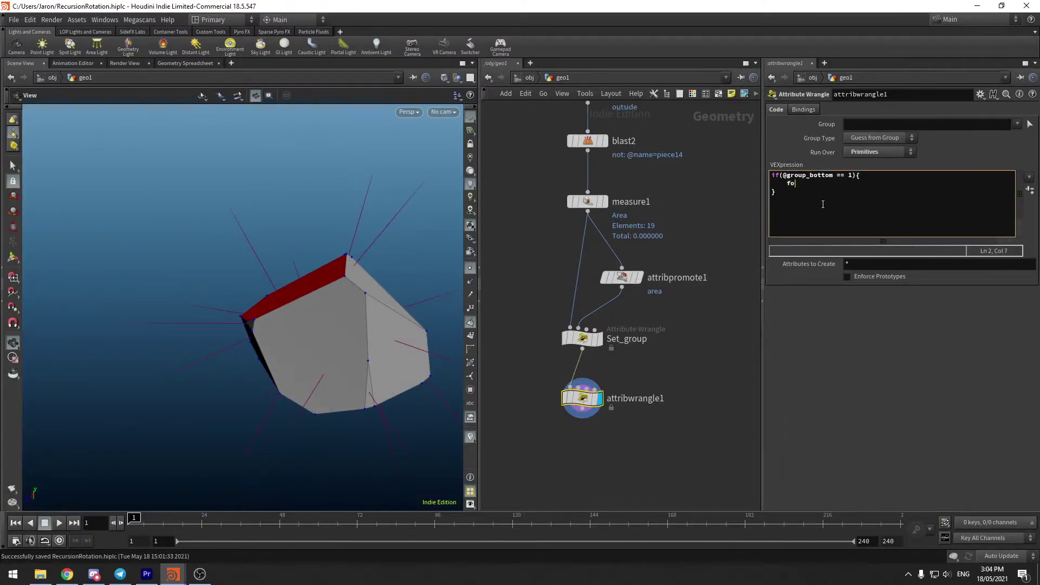
key("Return")
type("ii = 0; ii < npoints(")
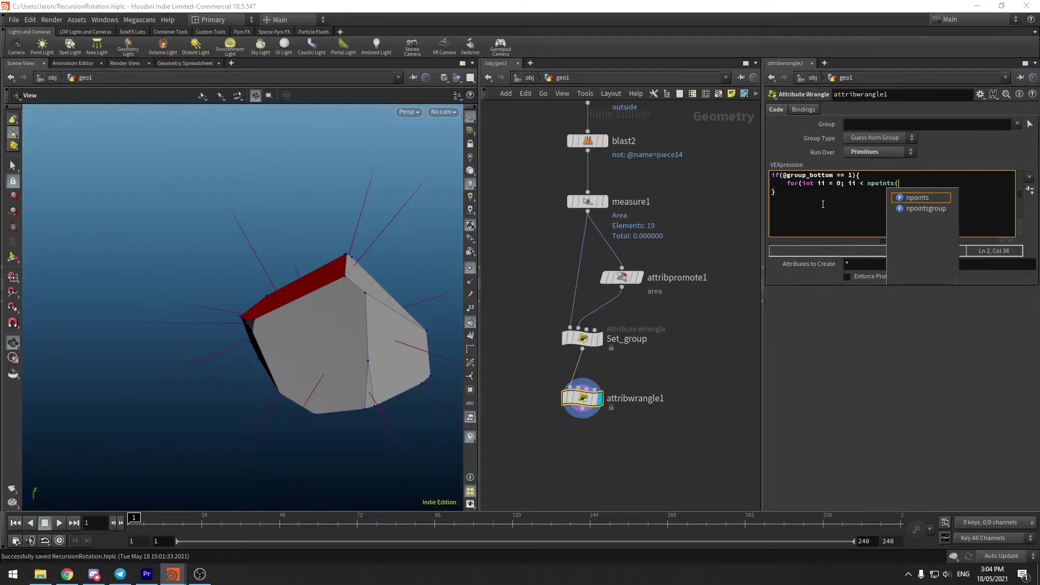
type("0); ii++){")
key("Return")
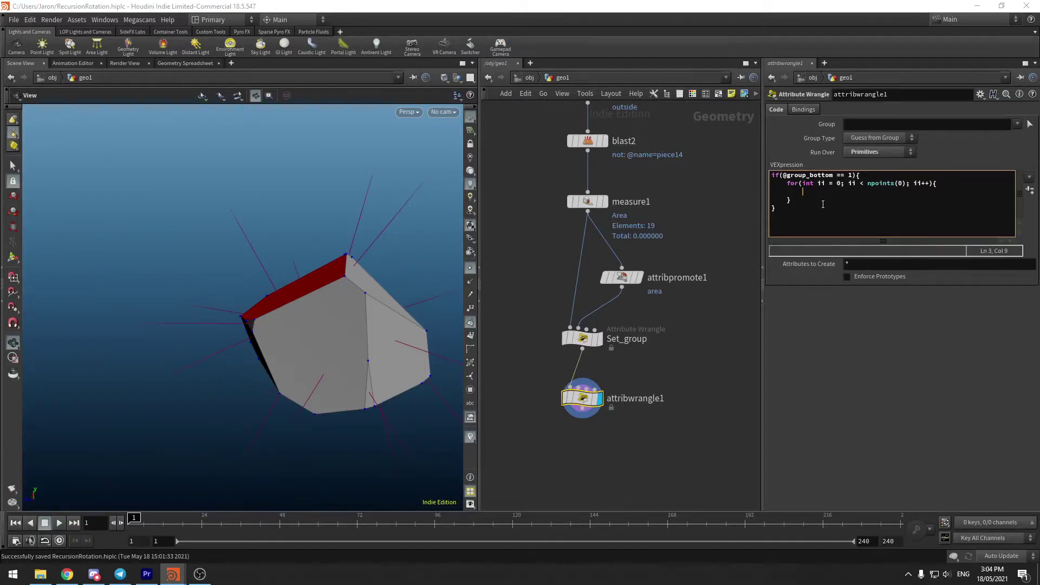
type("setpointattrib(0, \"N\", ii, N, \"set\");")
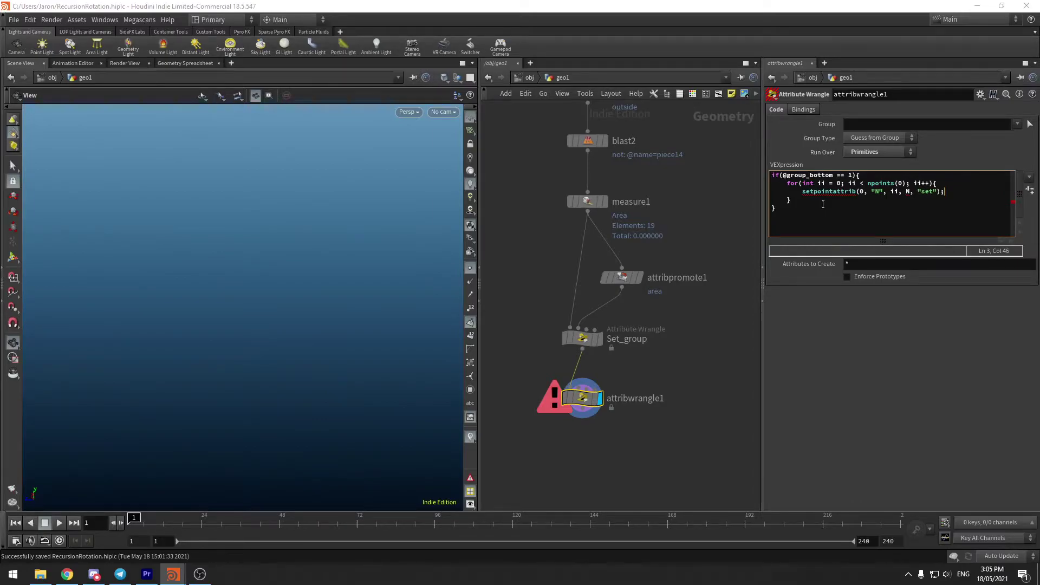
Declare vector N; inside the if block, directly before the for loop, and inspect the piece.
left_click(887, 175)
key("Return")
type("vector N;")
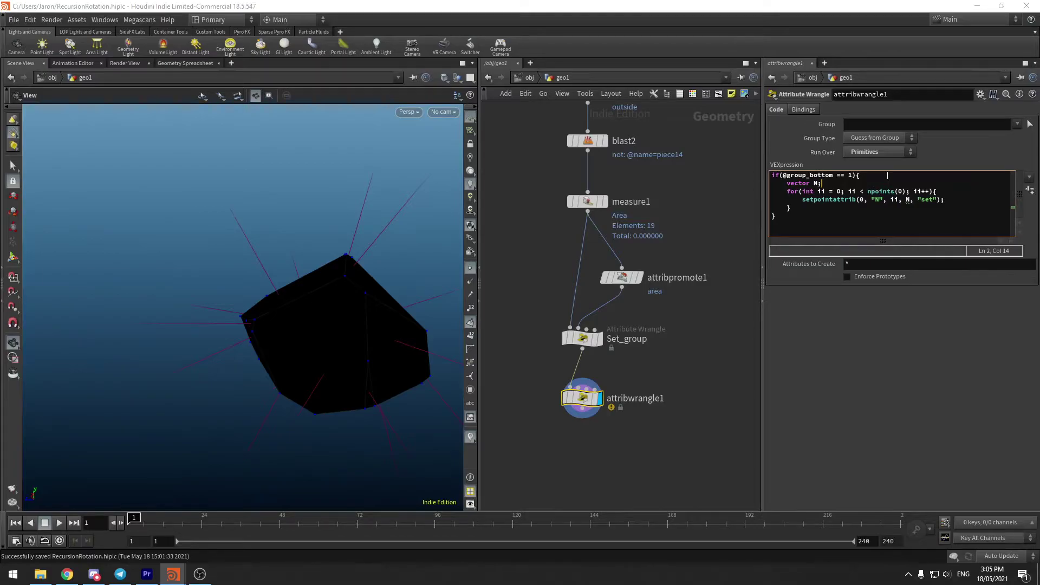
left_click_drag(455, 290, 273, 275)
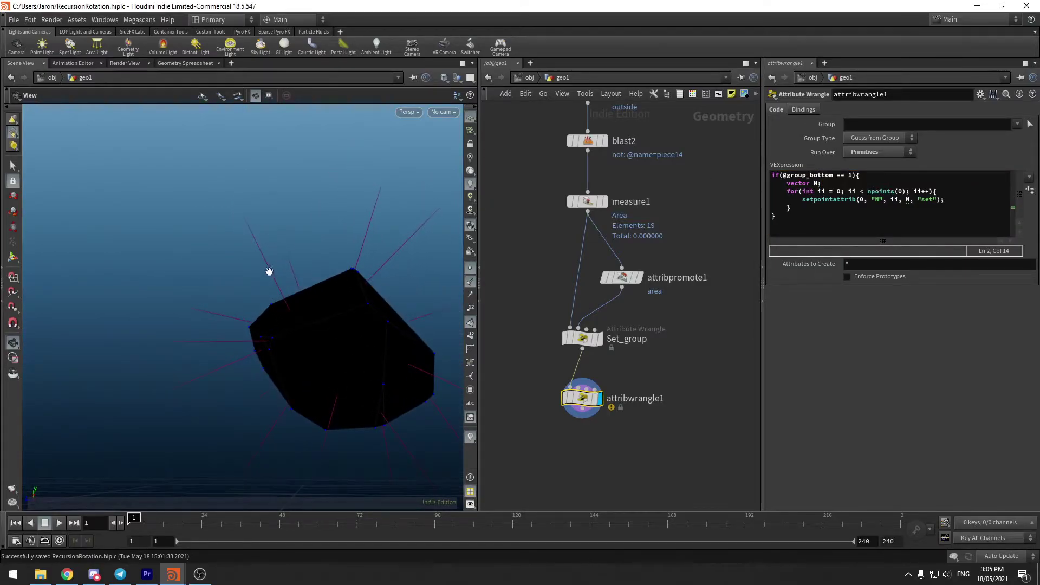
left_click(851, 181)
key("BackSpace")
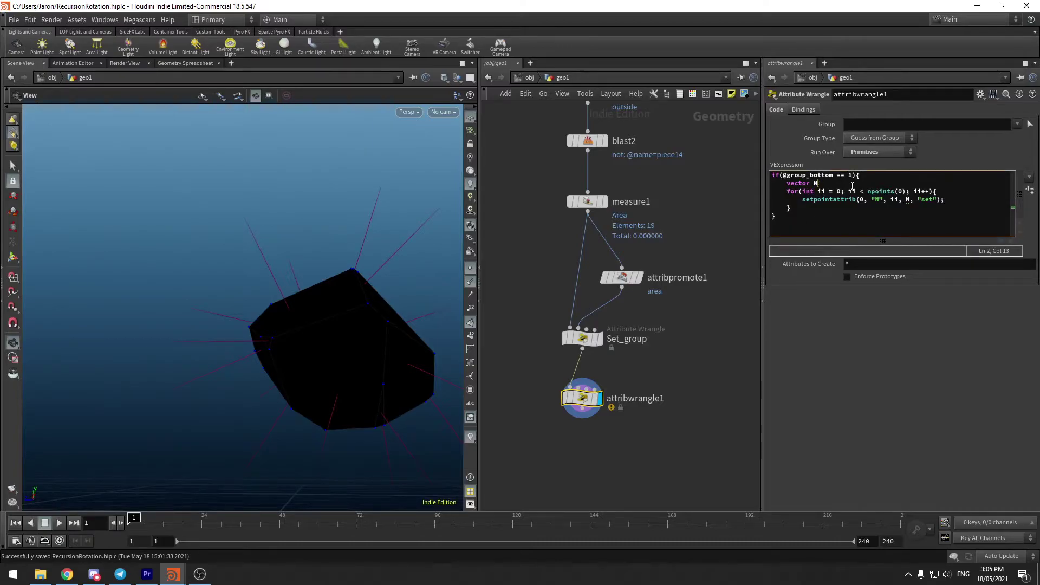
type("= prim_normal")
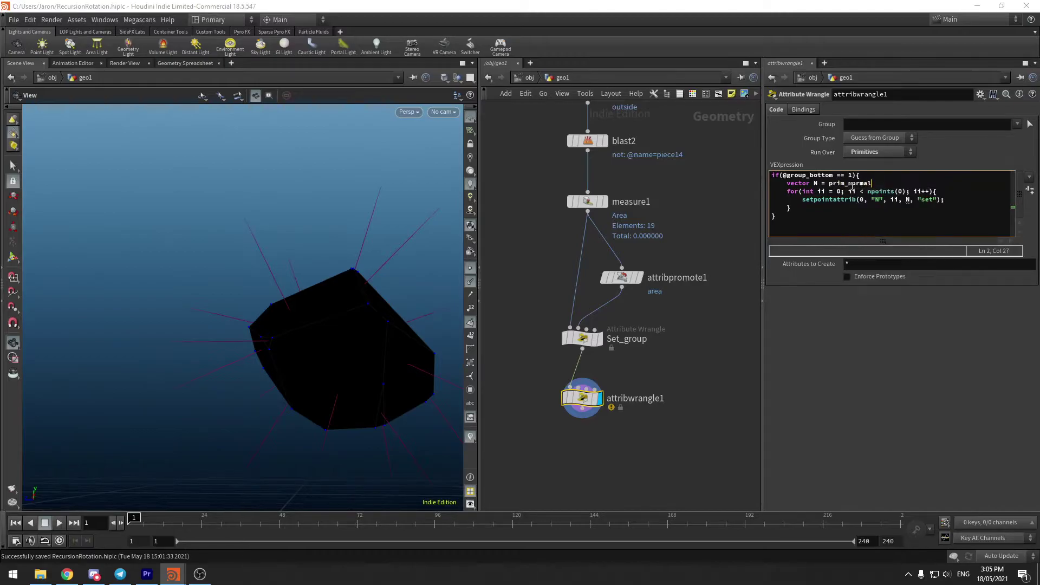
type("(")
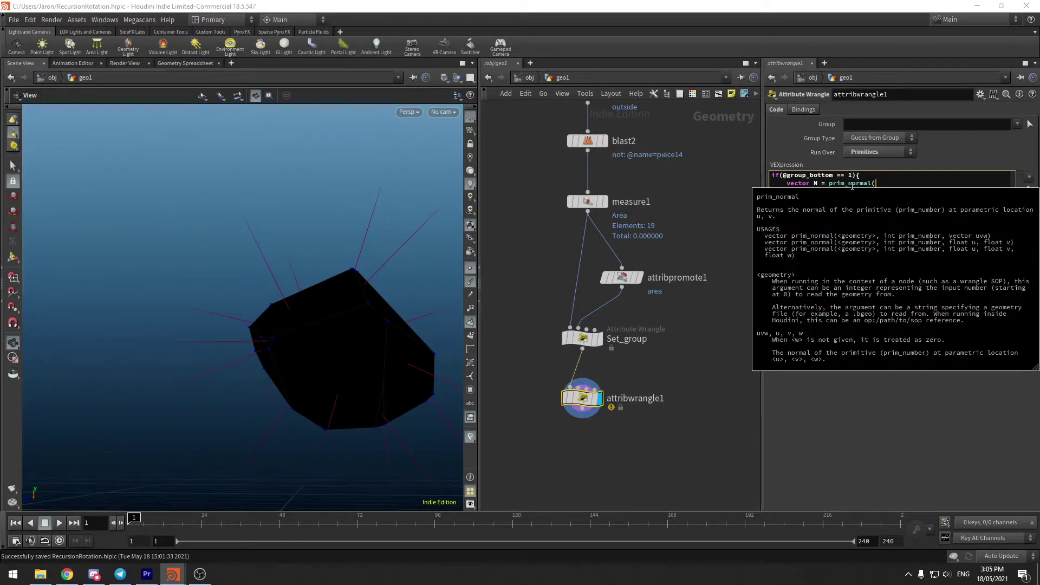
type("0, @primnum, 0.5, 0.5);")
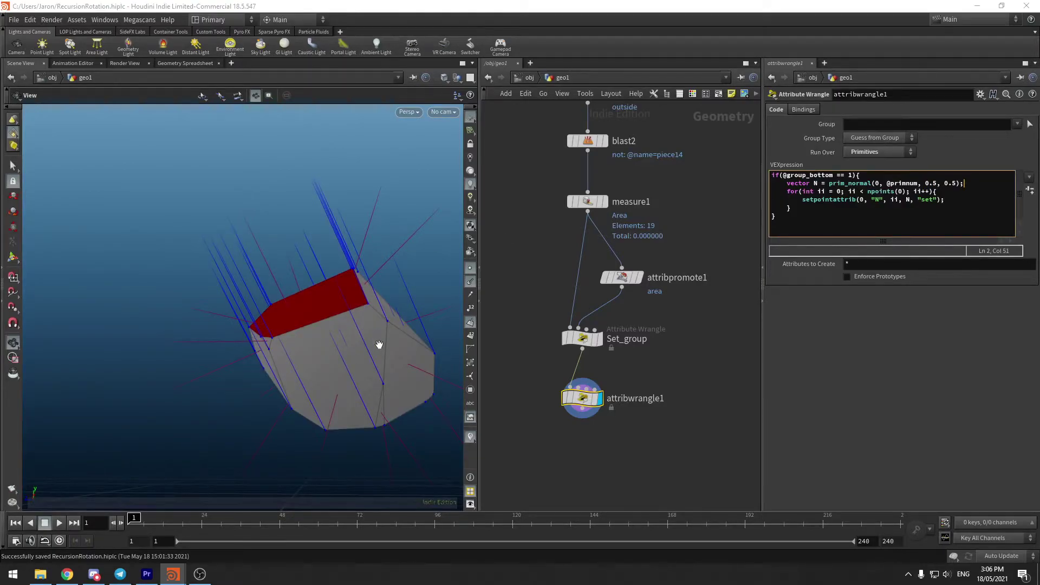
left_click_drag(325, 309, 302, 302)
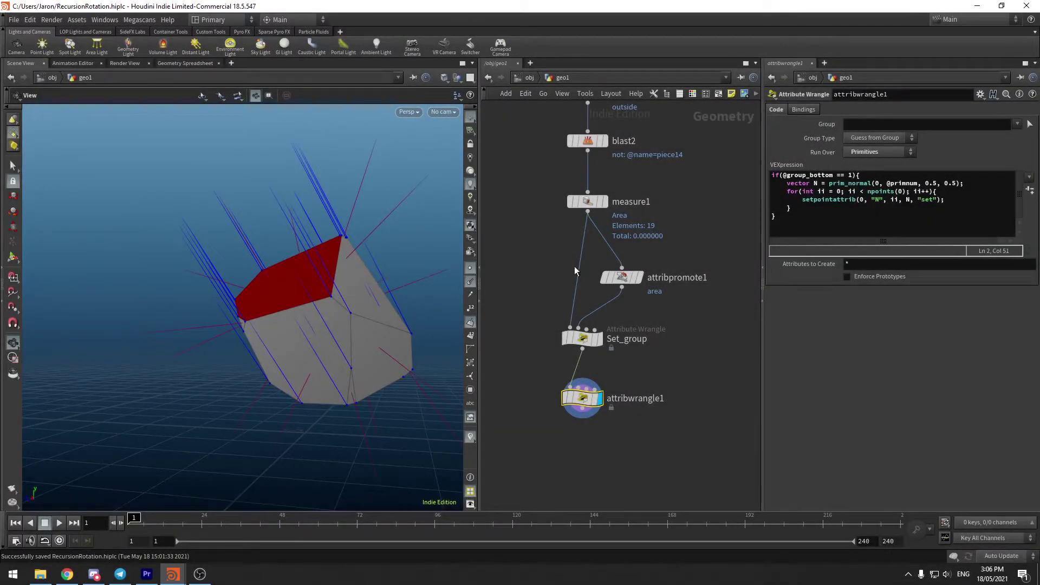
left_click_drag(376, 232, 346, 276)
Declare vector down = chv("DownwardsDirection"); on a new line directly below the normal declaration.
left_click(964, 187)
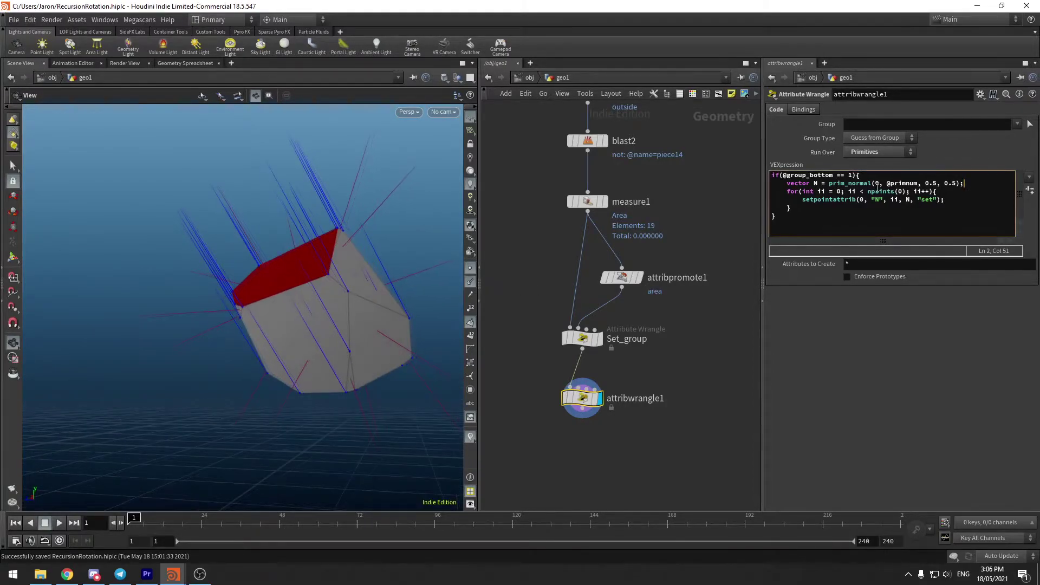
key("Return")
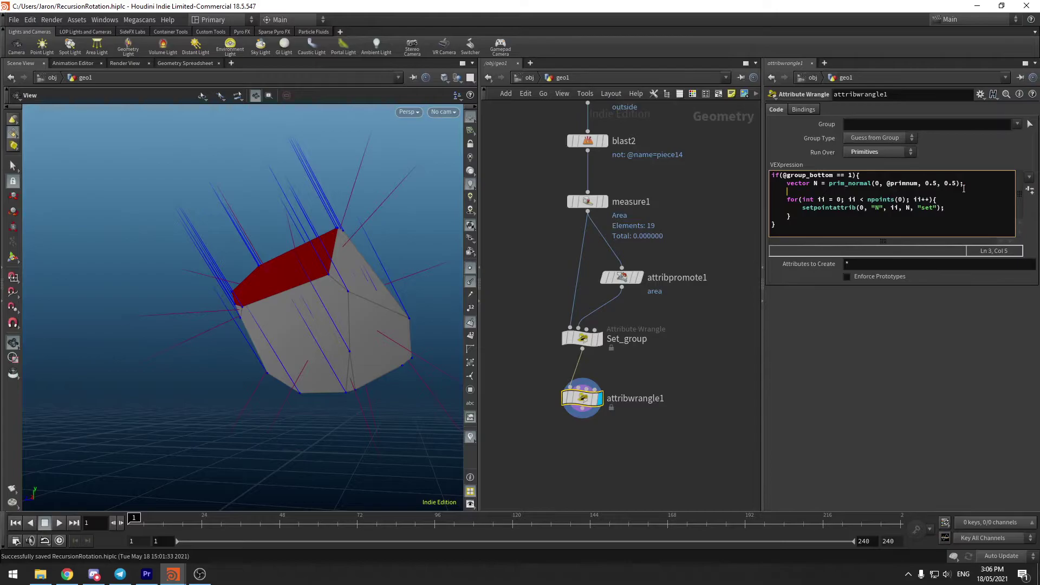
type("vecto")
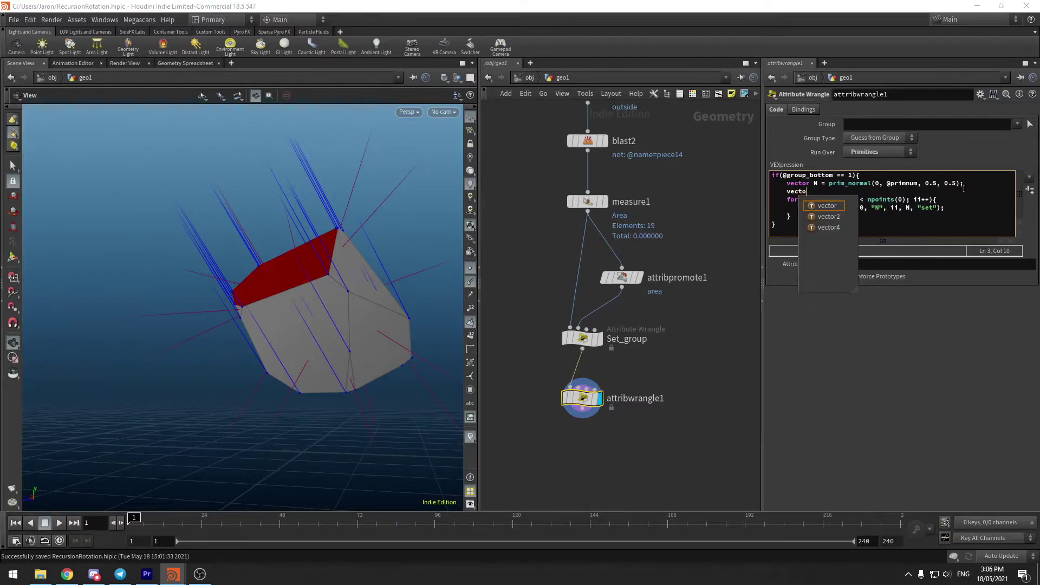
type("r down =")
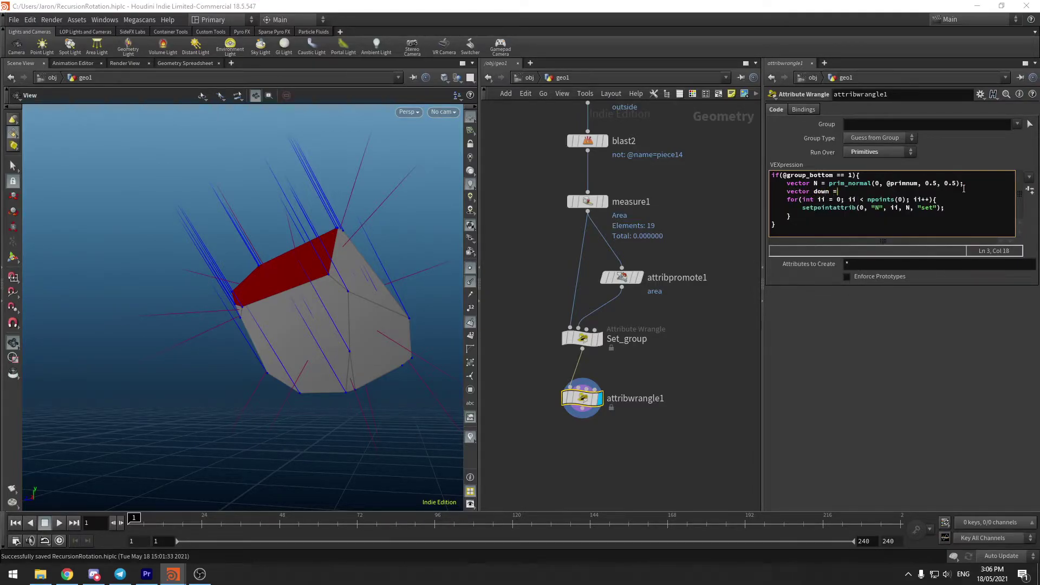
type(" chv(\"DownwardsDirection\");")
Create the wrangle's DownwardsDirection parameter from the code and set its Y component to -1.
left_click(1029, 190)
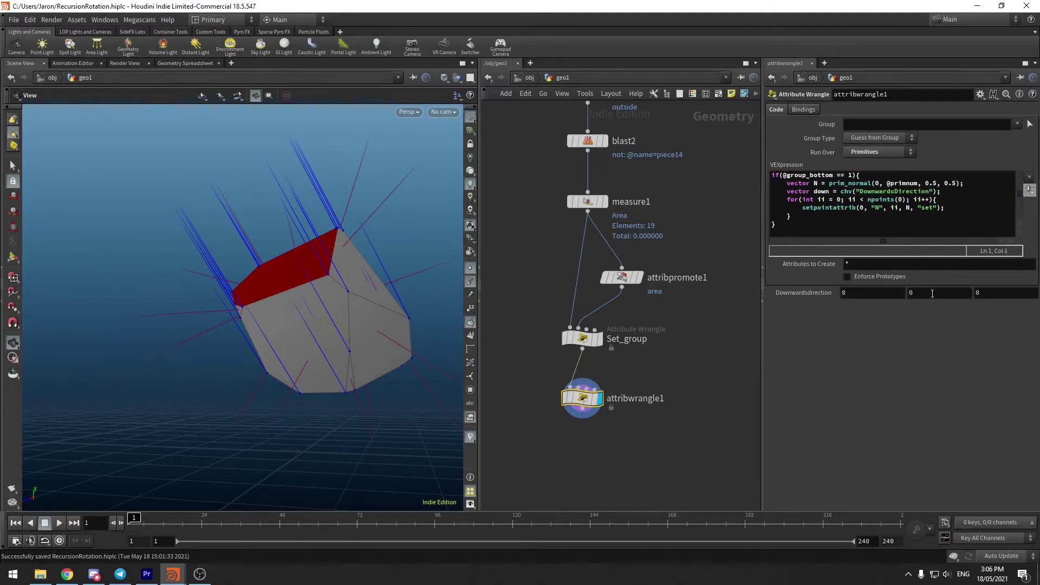
left_click(924, 293)
type("-1")
key("Return")
left_click_drag(152, 242, 263, 281)
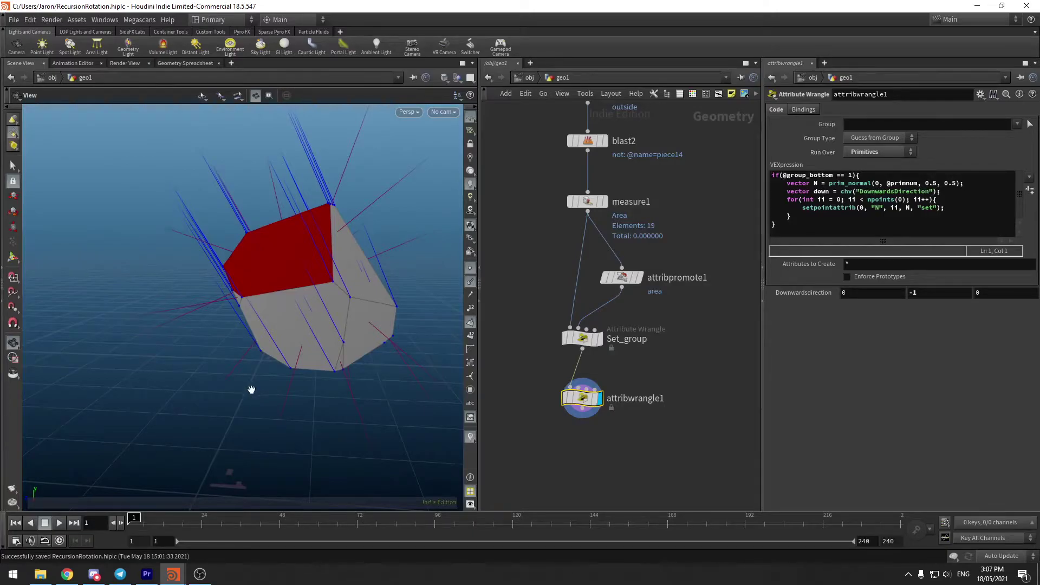
left_click_drag(250, 388, 256, 329)
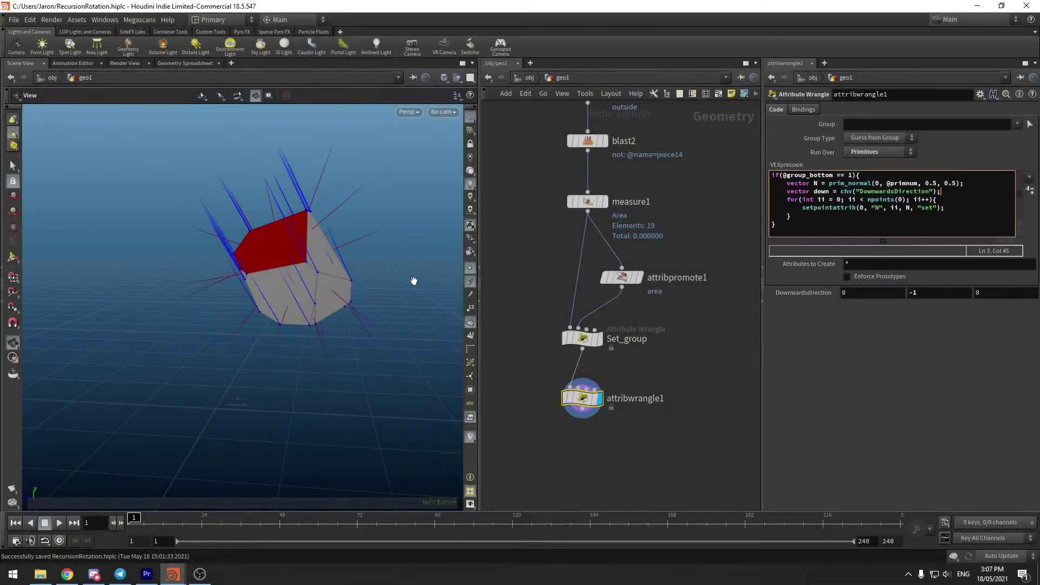
left_click_drag(397, 286, 340, 282)
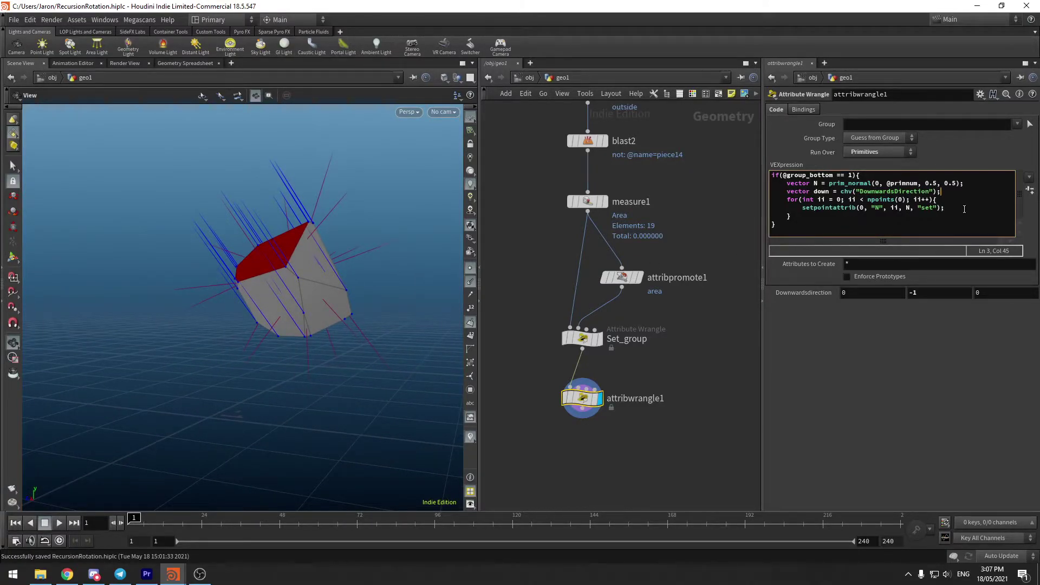
Leave a blank line below the down declaration and add vector rot = cross(N, down); before the for loop.
key("Return")
key("Return")
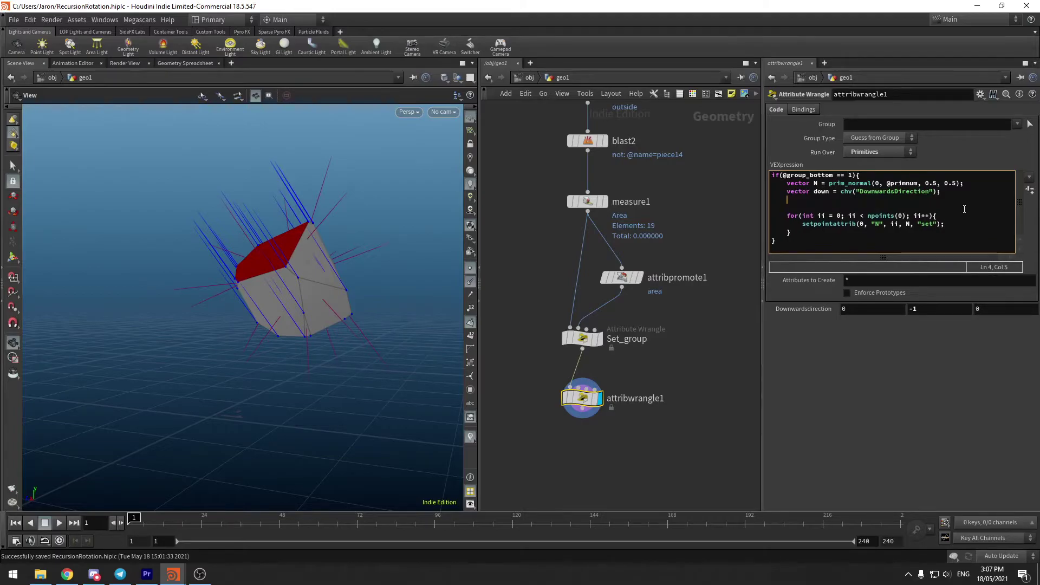
key("Return")
key("Up")
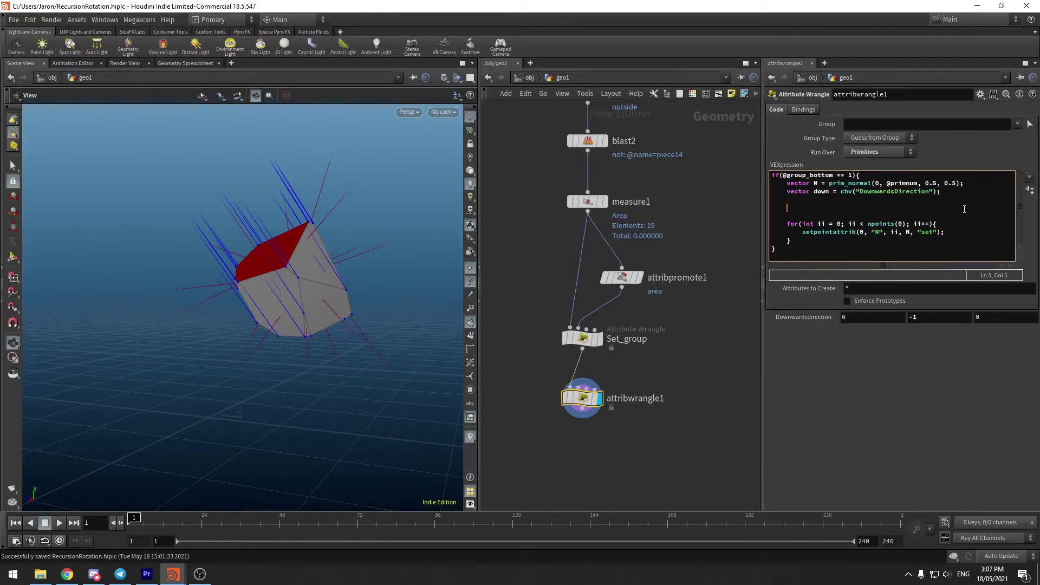
type("vec")
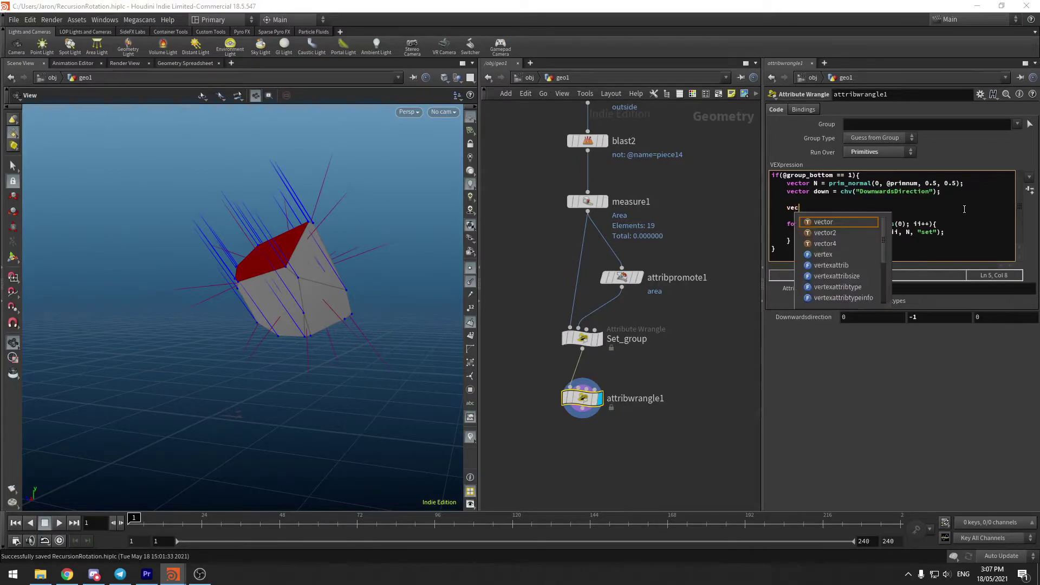
type("tor rot ")
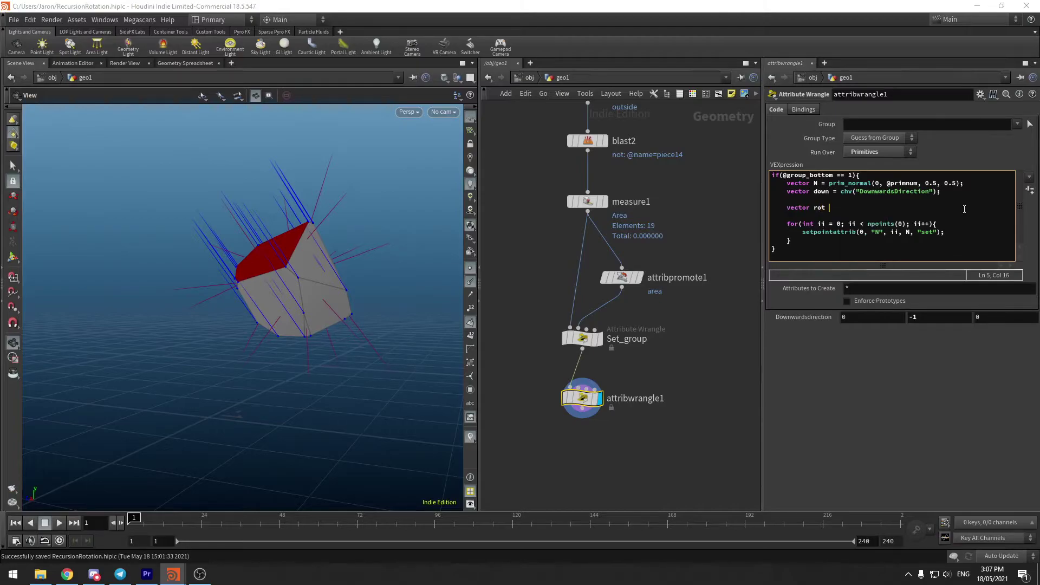
type("= cross(normal")
key("BackSpace")
key("BackSpace")
key("BackSpace")
key("BackSpace")
key("BackSpace")
key("BackSpace")
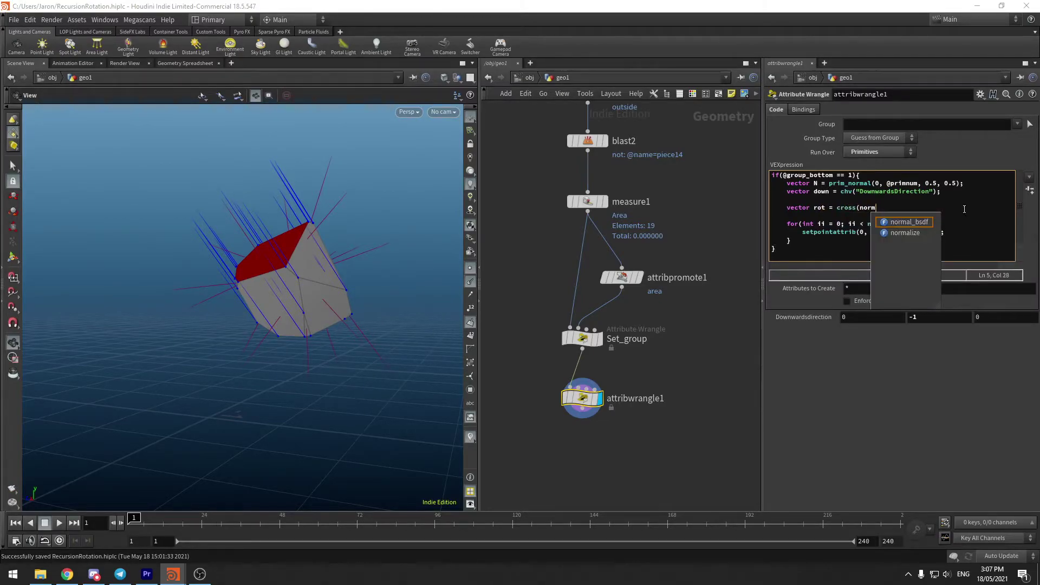
type("N, ")
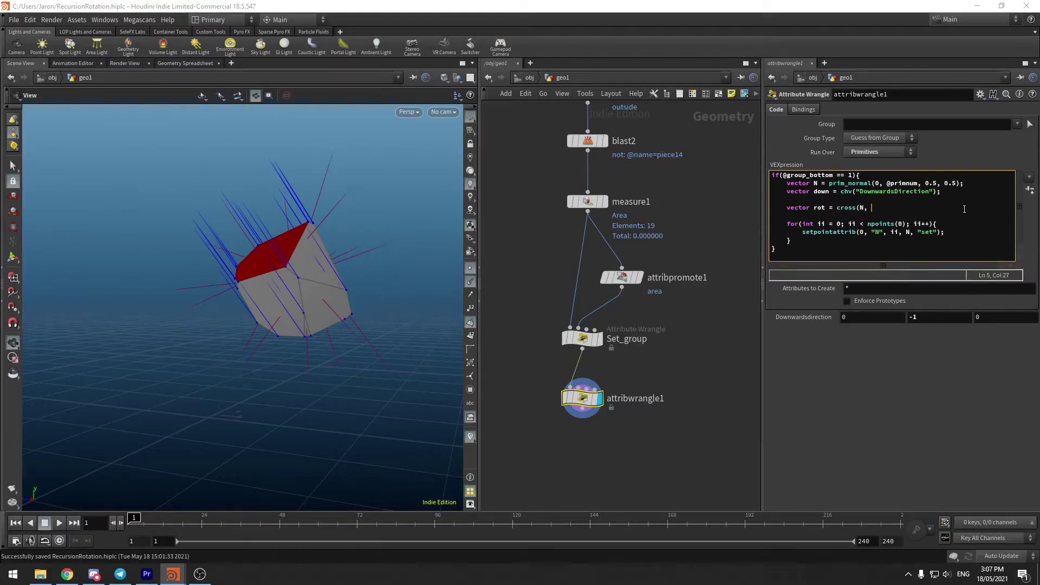
type("down);")
Add float angle = dot(N, down); on the line below the rot declaration.
key("Return")
type("flo")
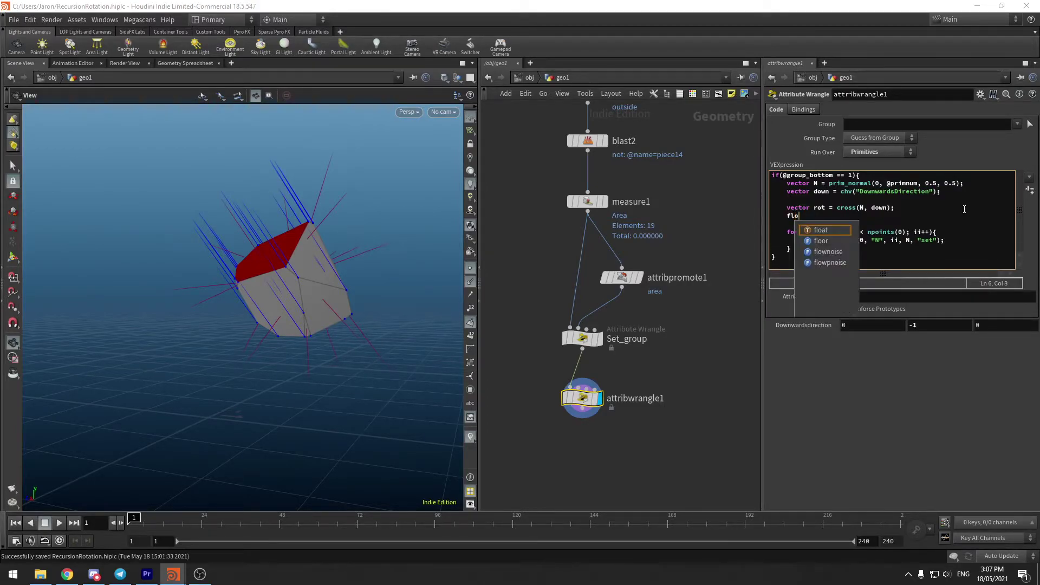
type("at angle = ")
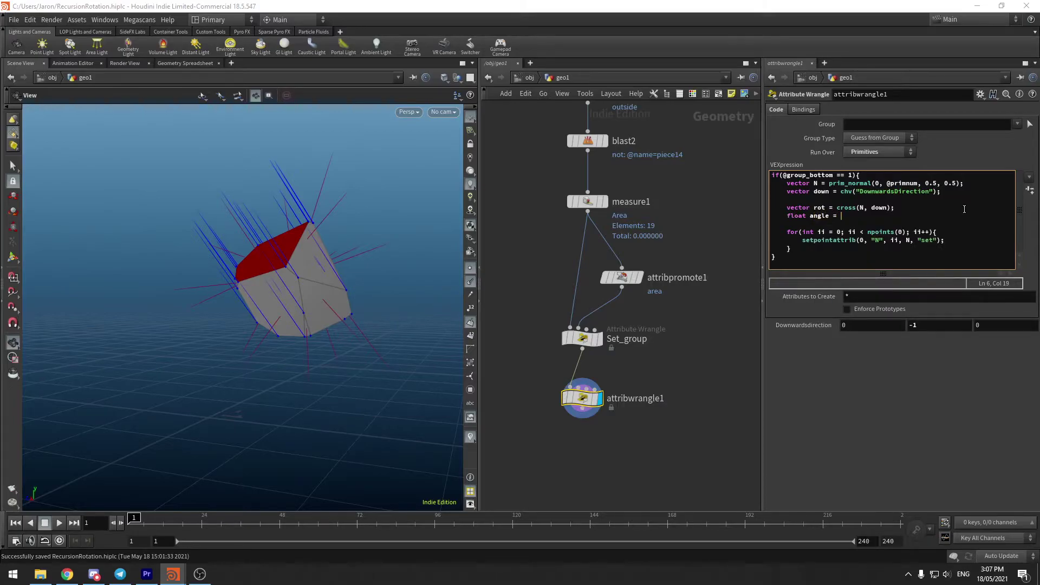
type("dot")
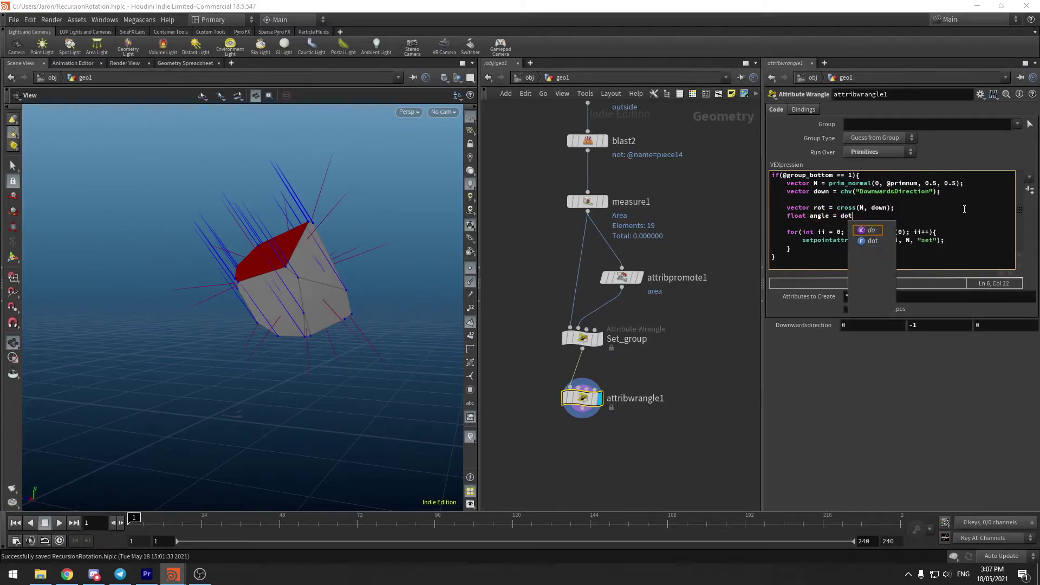
type("(N")
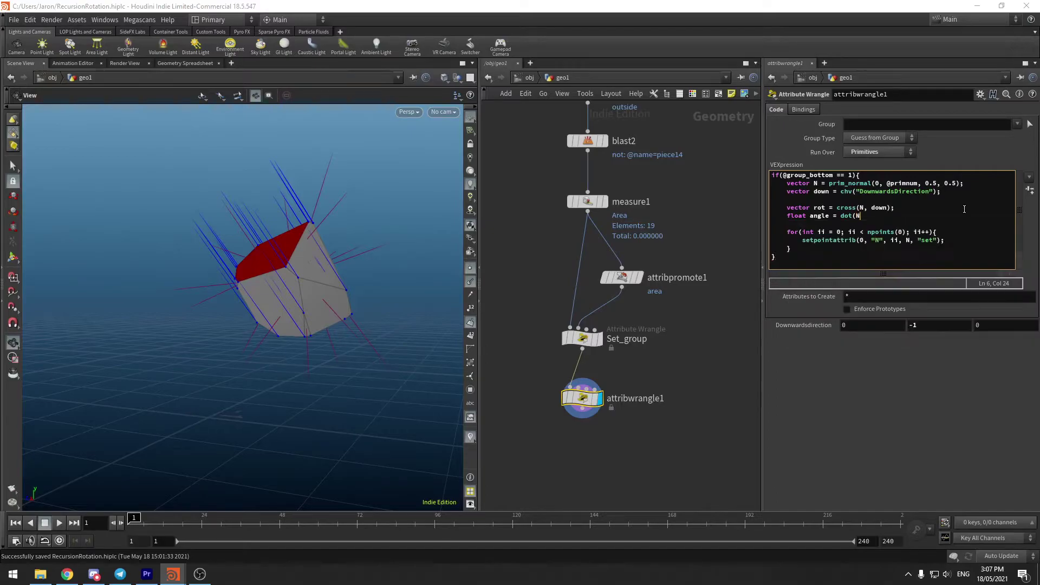
type(", down);")
Rename the variable N to normal in its declaration, the cross and dot calls, and the setpointattrib value.
double_click(858, 215)
type("normal")
double_click(813, 183)
type("normal")
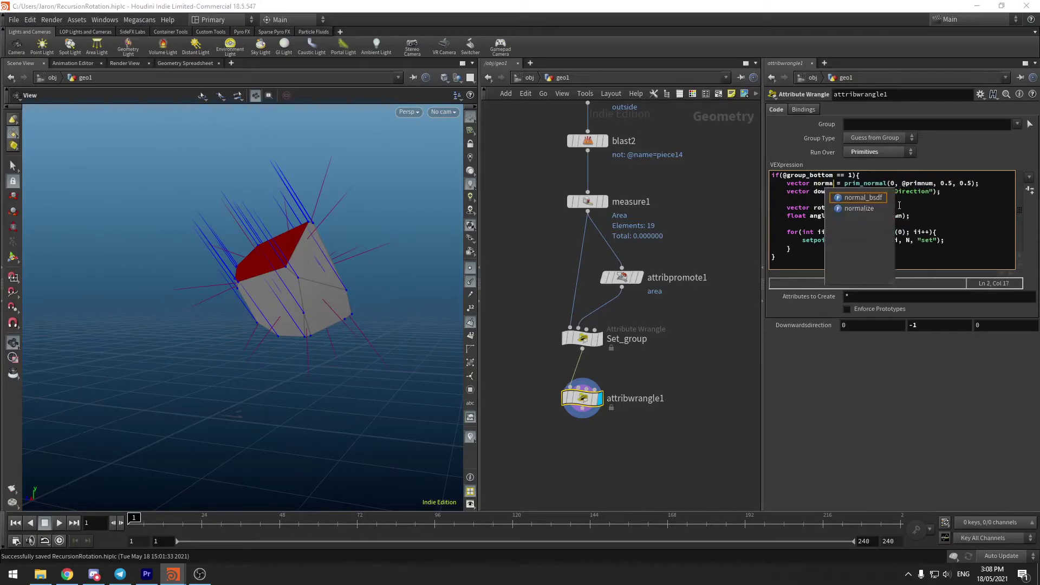
left_click(914, 240)
key("Left")
key("BackSpace")
type("normal")
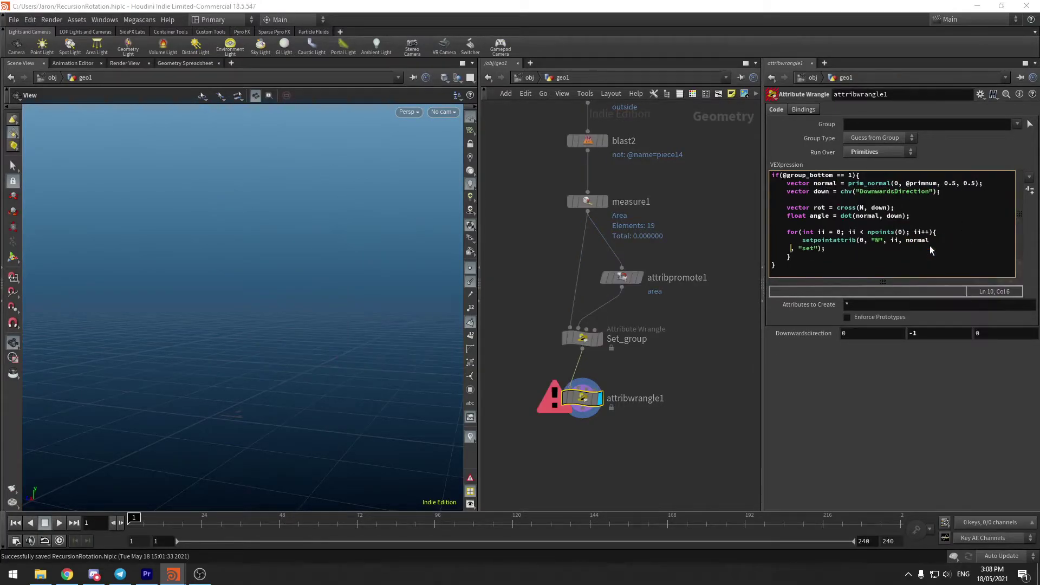
double_click(861, 207)
type("normal")
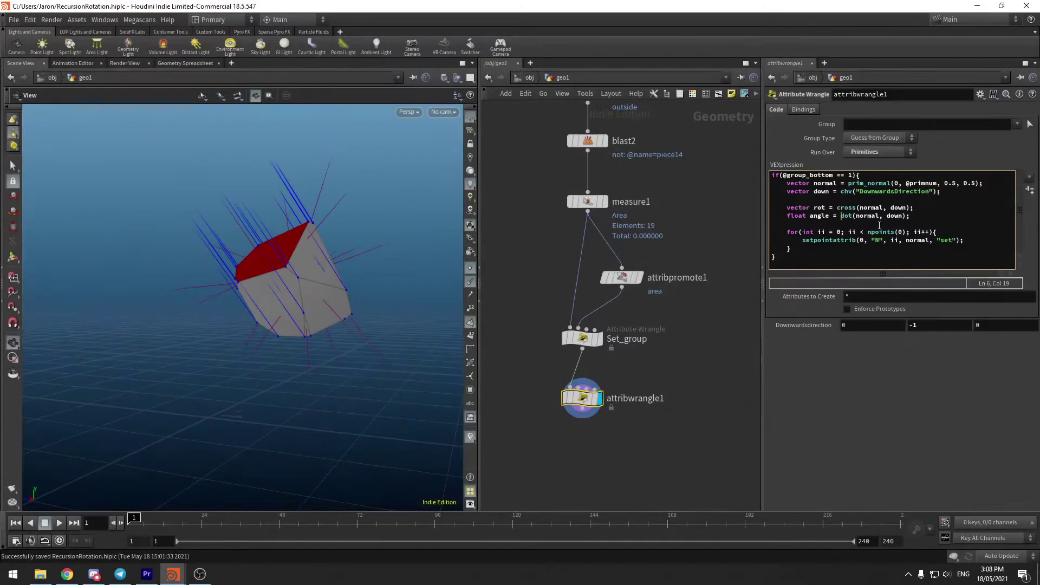
Wrap the angle's dot product in acos so it reads acos(dot(normal, down)).
type("acos(")
left_click(927, 214)
type(")")
Add vector4 q = quaternion(angle, rot); on the line below the angle declaration.
key("Return")
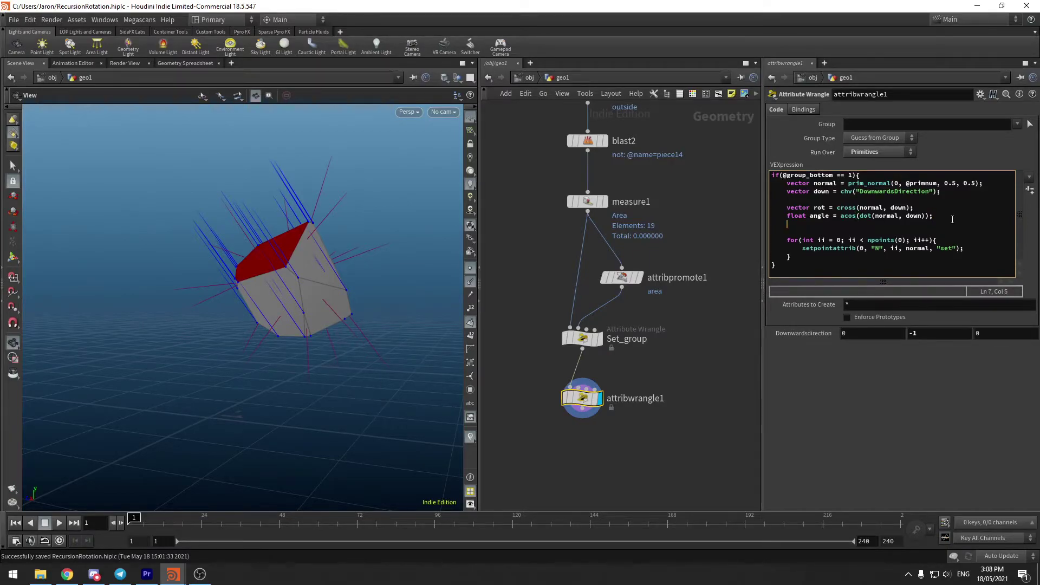
type("vector4 q")
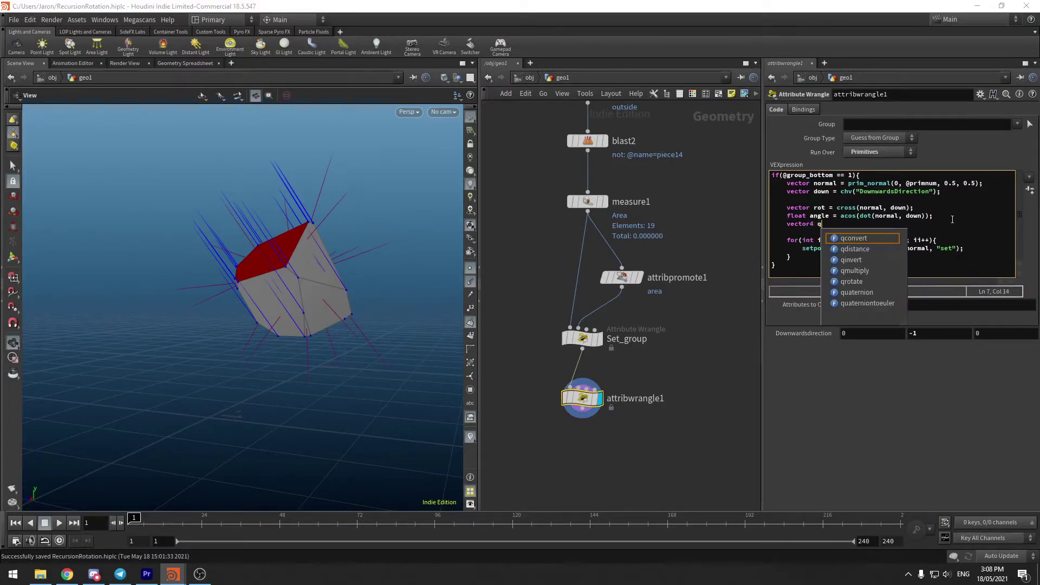
type(" = ")
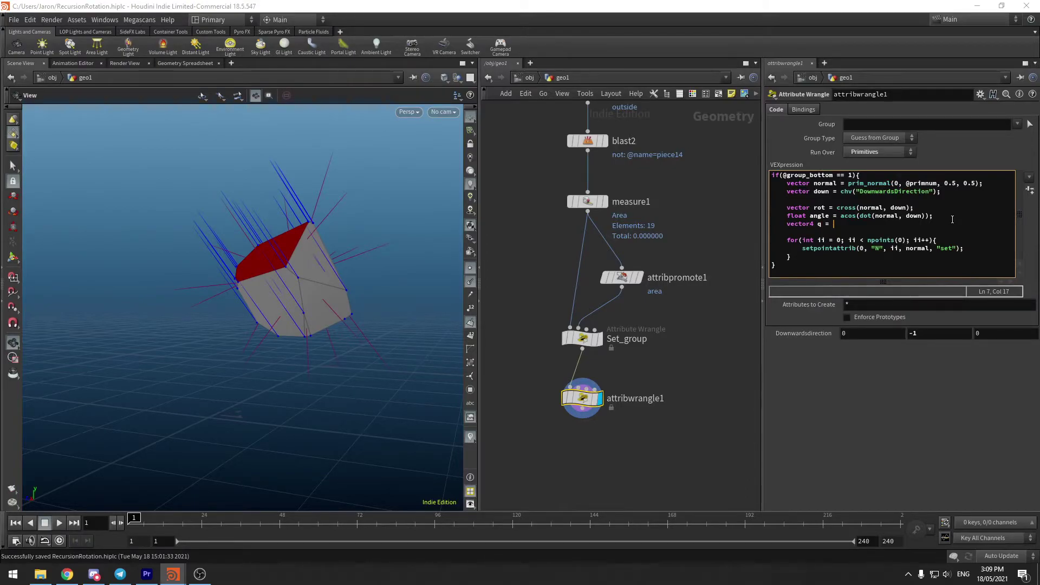
type("quaternion(")
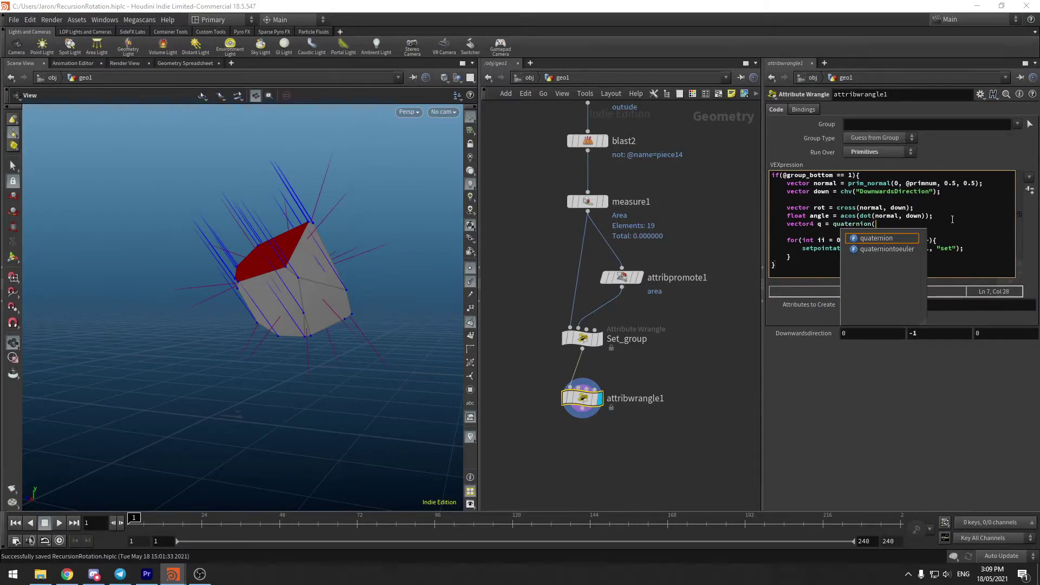
type("angle, rot);")
key("Return")
Change the setpointattrib call in the loop to write q into the "trans" attribute.
key("Down")
key("Down")
key("BackSpace")
type("trans")
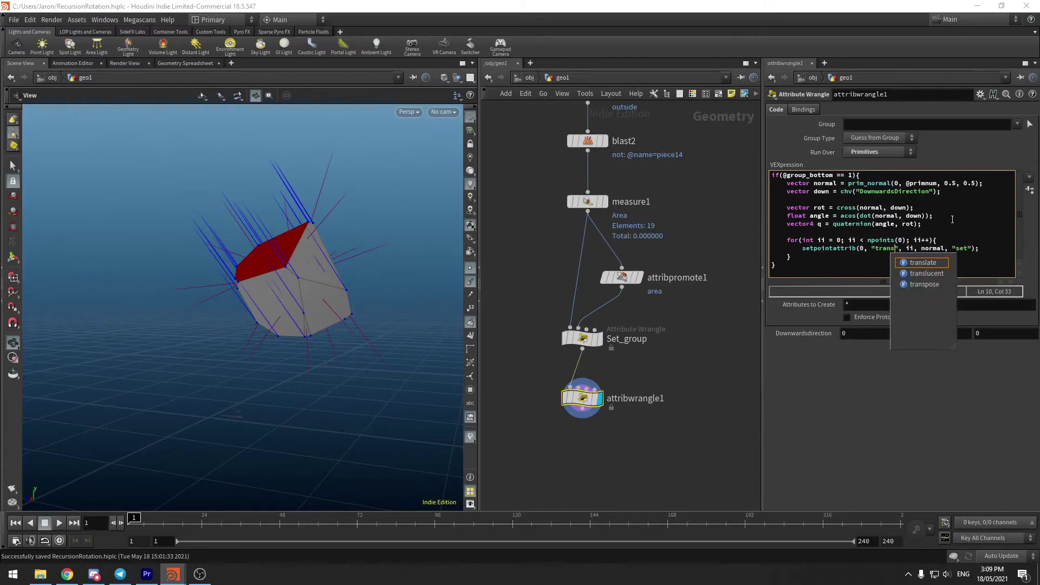
key("Escape")
key("Right")
key("Right")
key("Right")
key("Right")
key("Right")
key("Right")
key("Right")
key("shift+Right")
key("shift+Right")
key("shift+Right")
key("shift+Right")
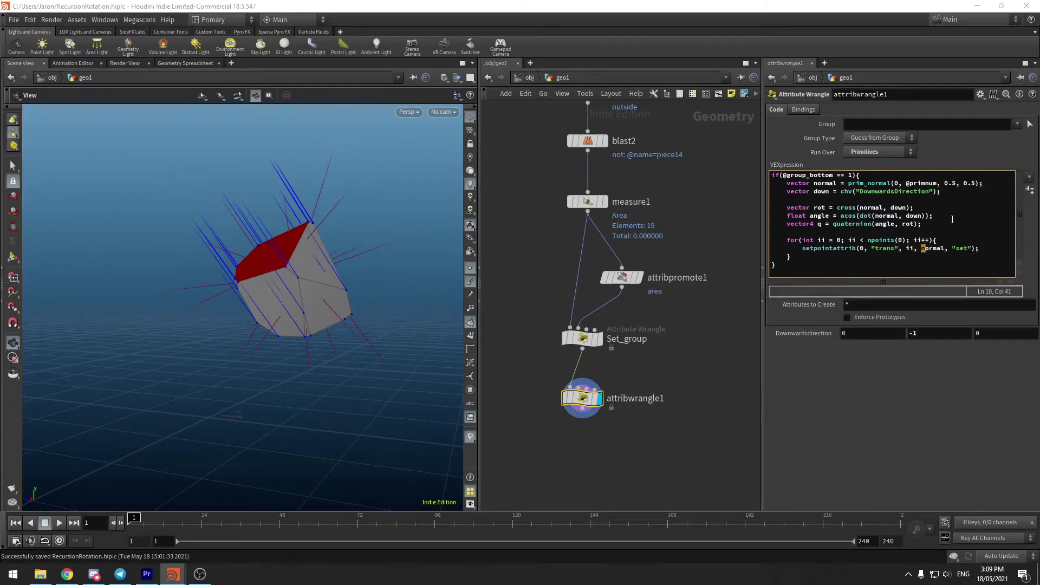
key("shift+Right")
key("shift+Right")
type("q")
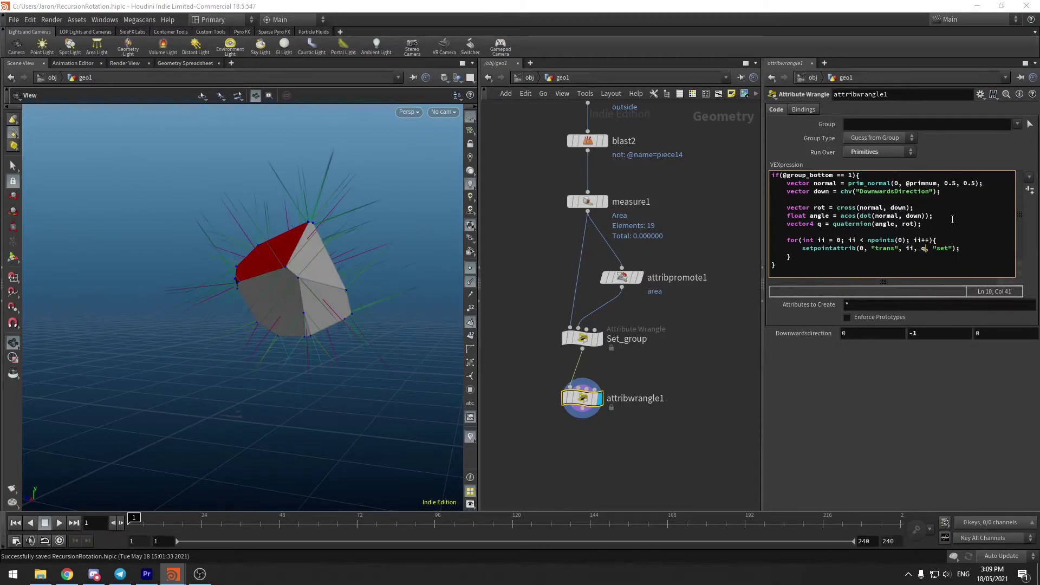
Check the trans values stored on the wrangle's points in the Geometry Spreadsheet, and return to the Scene View.
middle_click(582, 398)
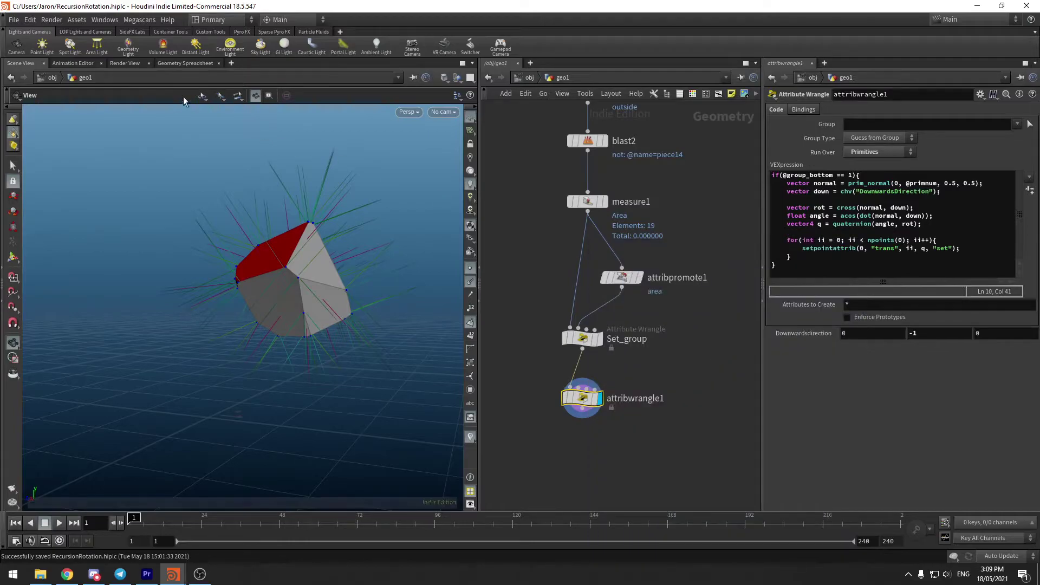
left_click(183, 63)
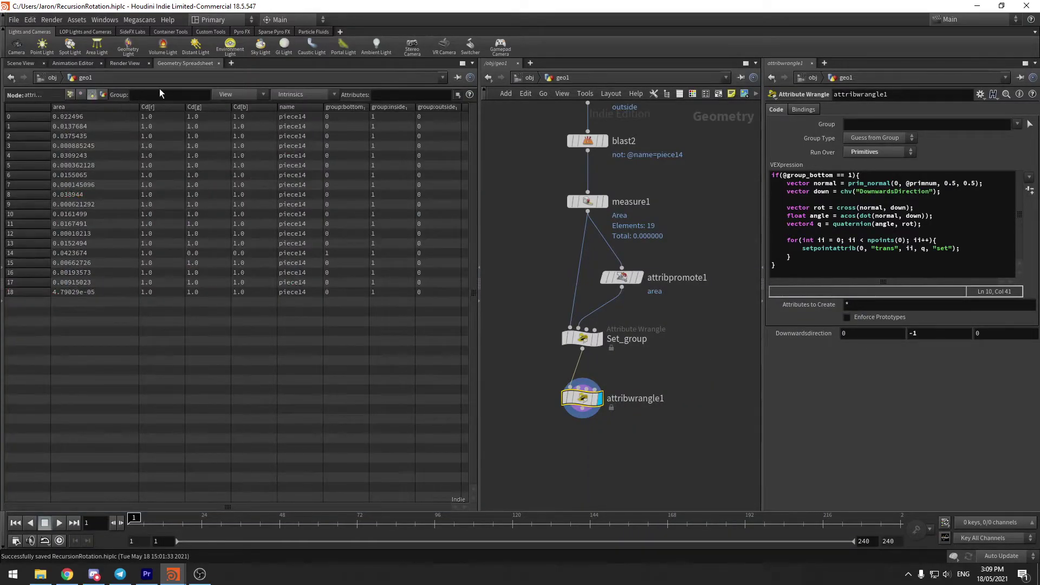
left_click(72, 95)
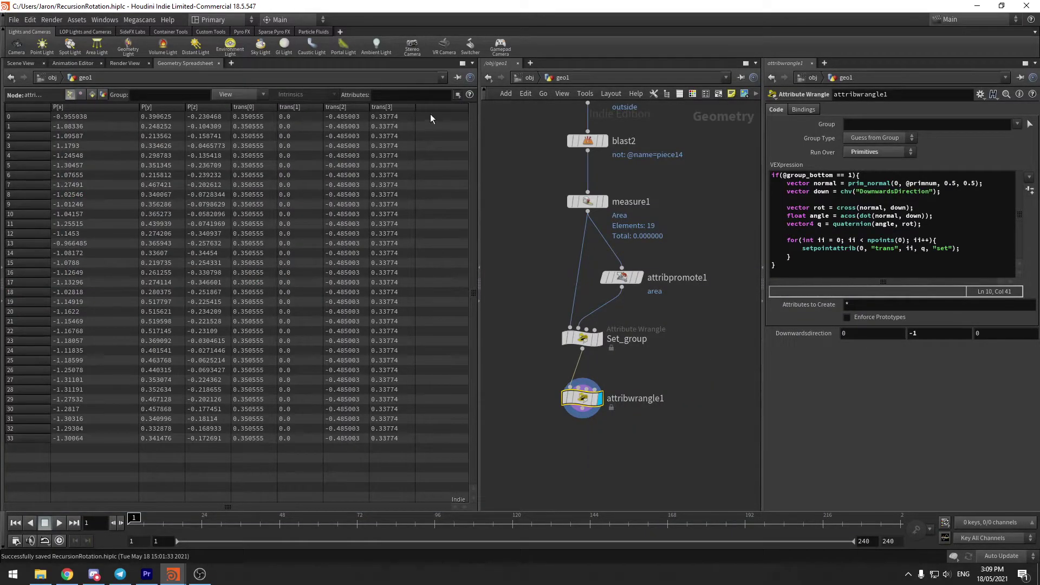
left_click_drag(480, 130, 534, 130)
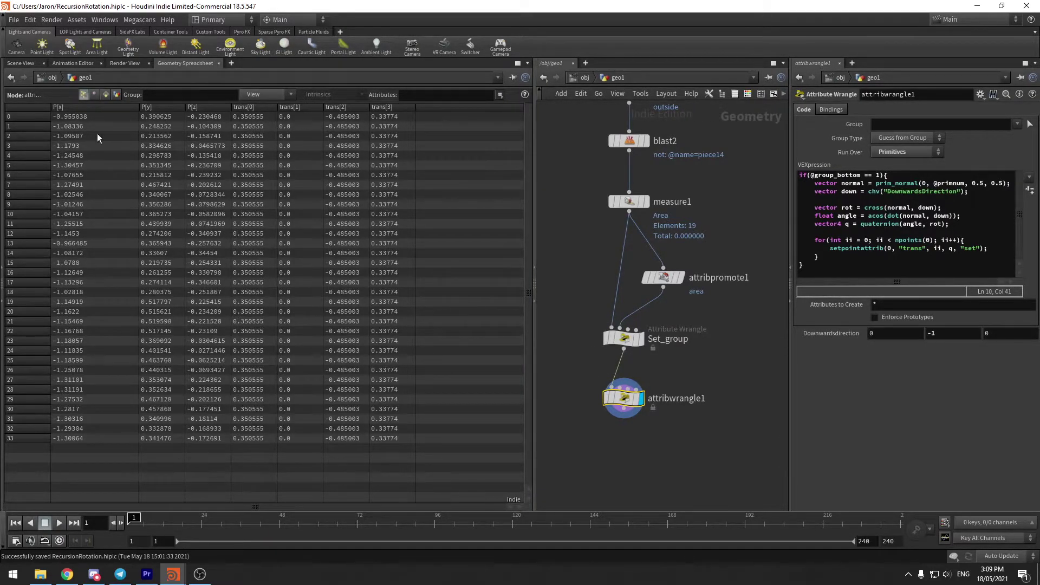
left_click(28, 65)
Rename attribwrangle1 as Get_Orientation and connect a Point VOP node beneath it.
middle_click_drag(668, 419, 673, 354)
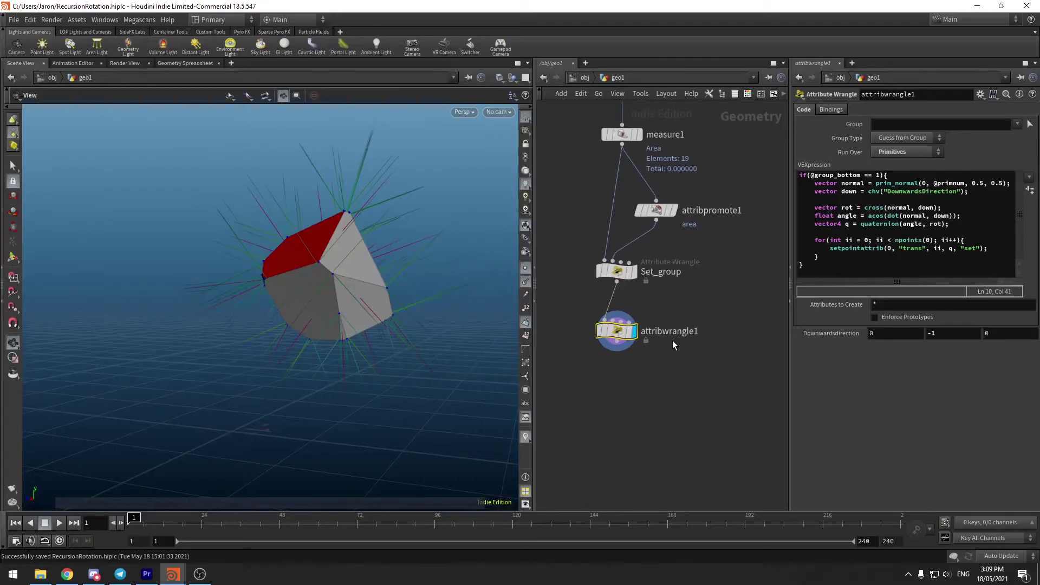
double_click(670, 331)
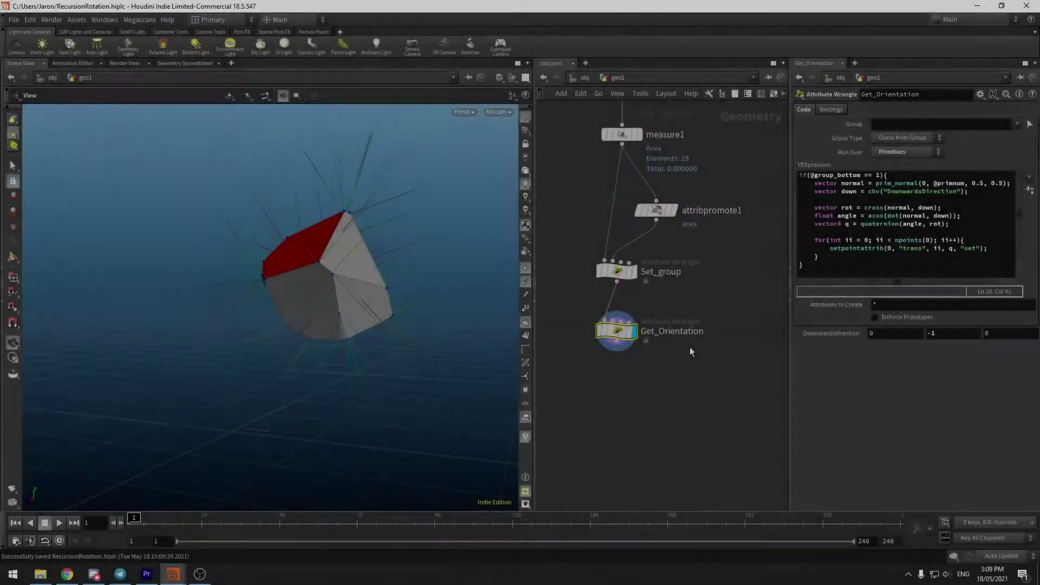
key("Tab")
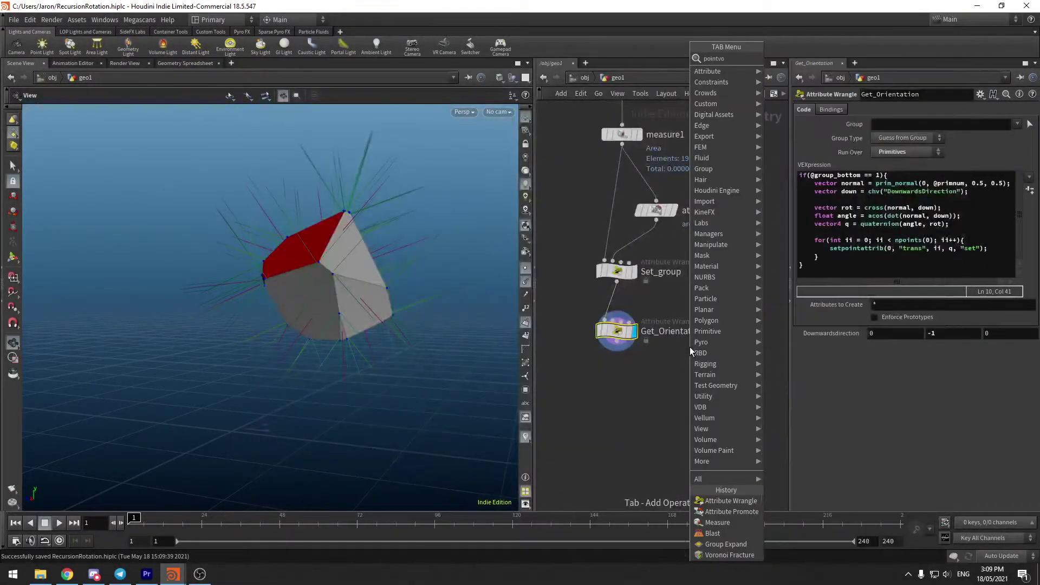
key("Return")
left_click(612, 384)
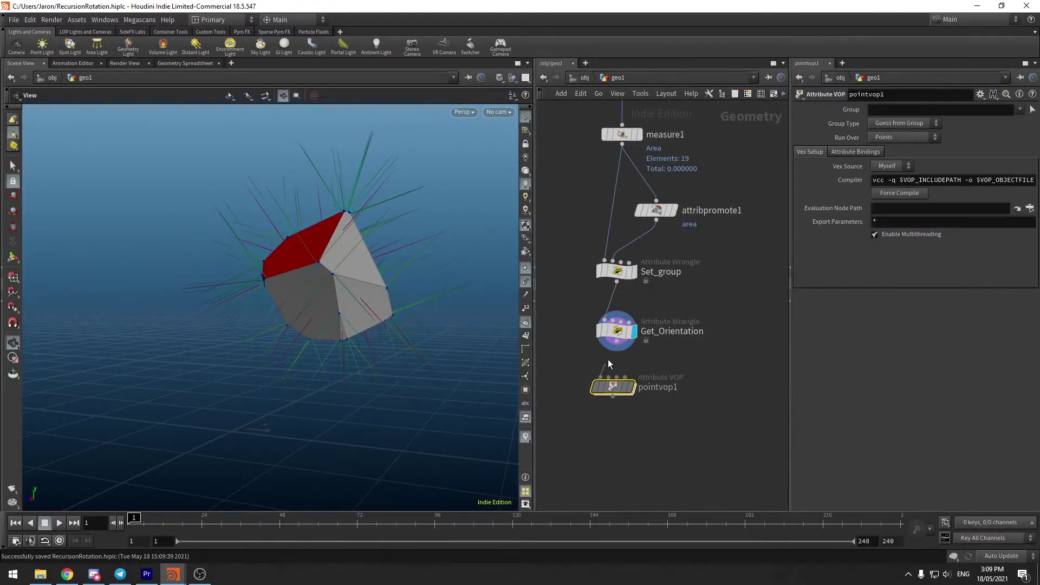
left_click(630, 385)
Inside the Point VOP, widen the network area and wire the global P output to the output node's P input.
double_click(614, 386)
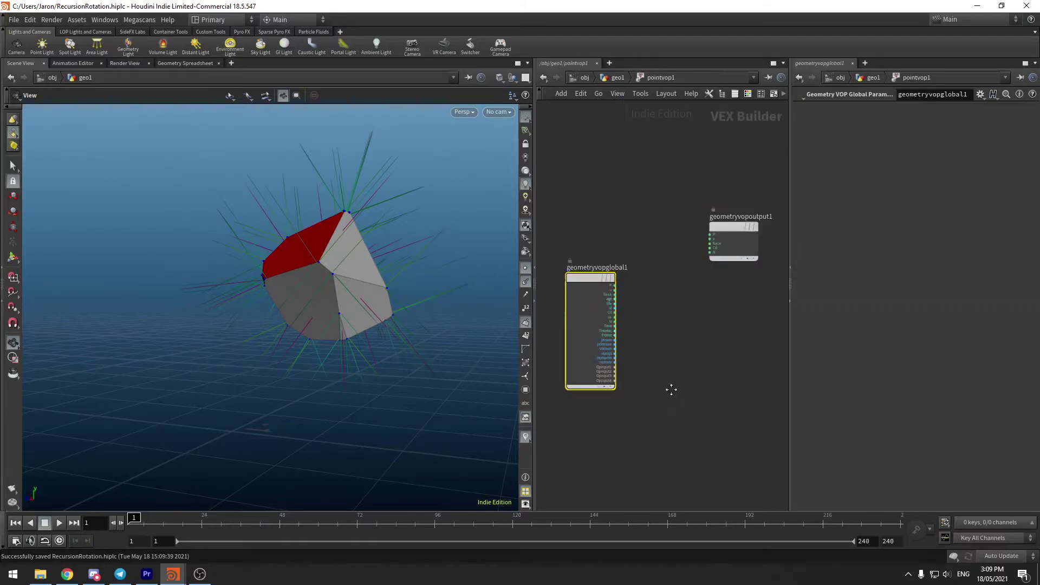
left_click_drag(534, 366, 399, 360)
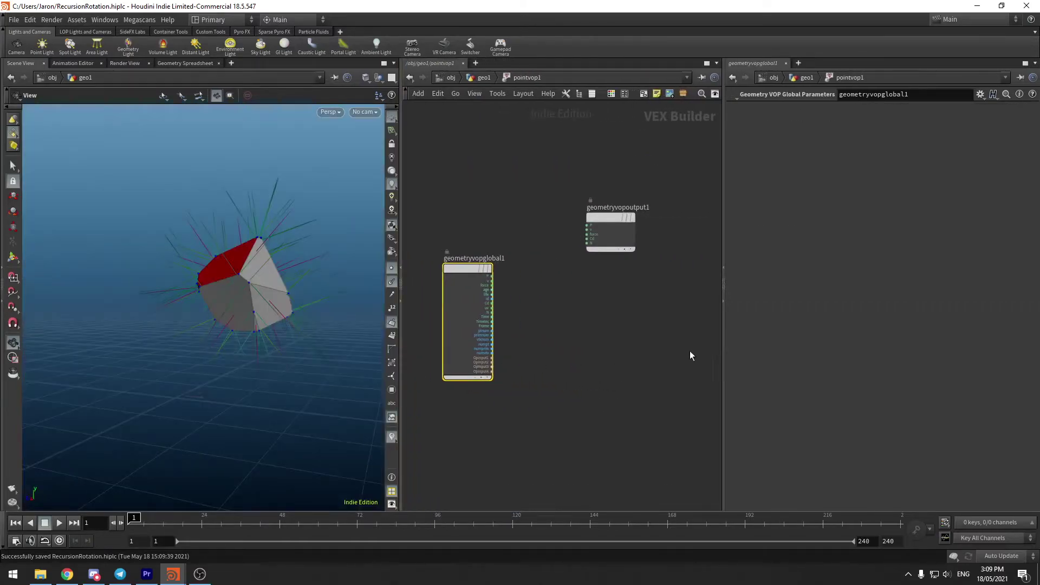
left_click_drag(722, 349, 757, 353)
key("l")
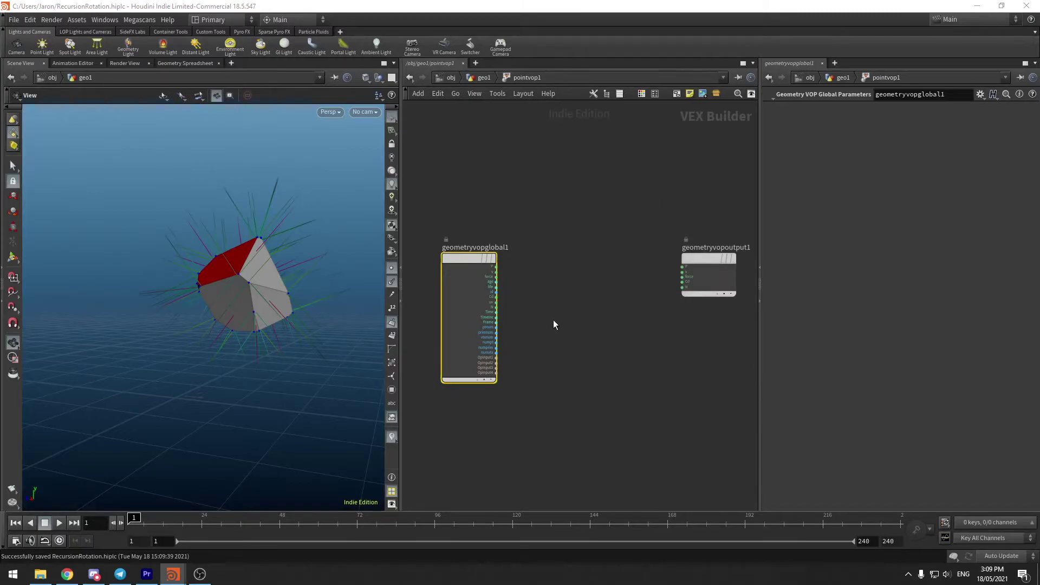
left_click(496, 266)
left_click(682, 267)
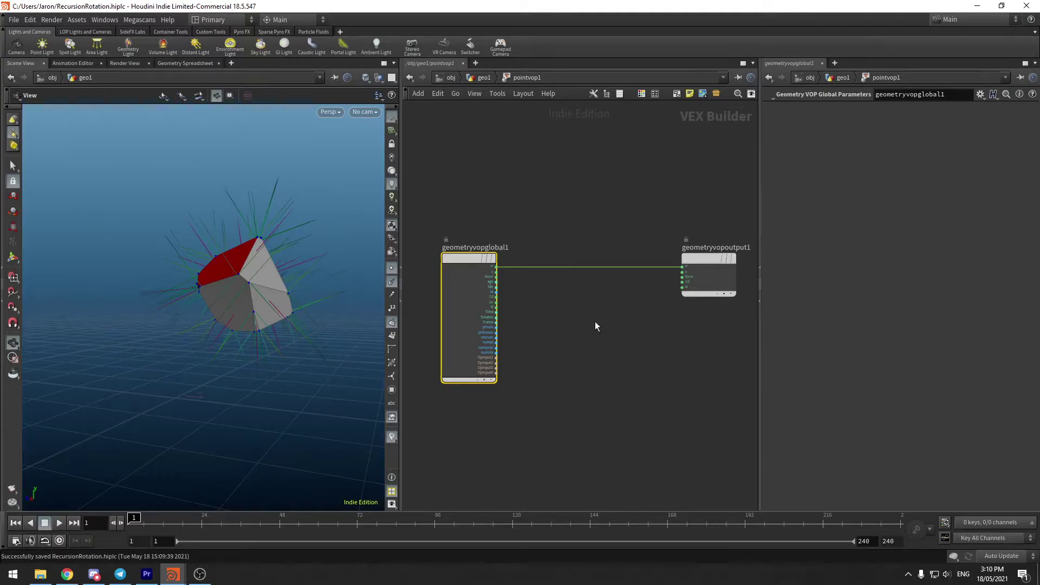
Add a Bind node named trans with the type 4 Floats (vector4).
key("Tab")
key("Escape")
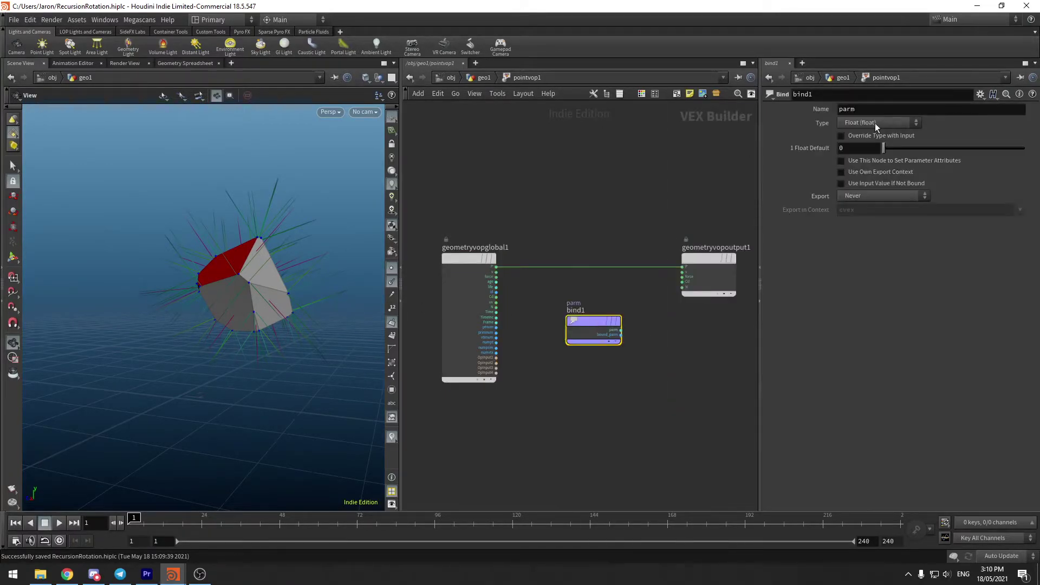
left_click(875, 122)
left_click(872, 250)
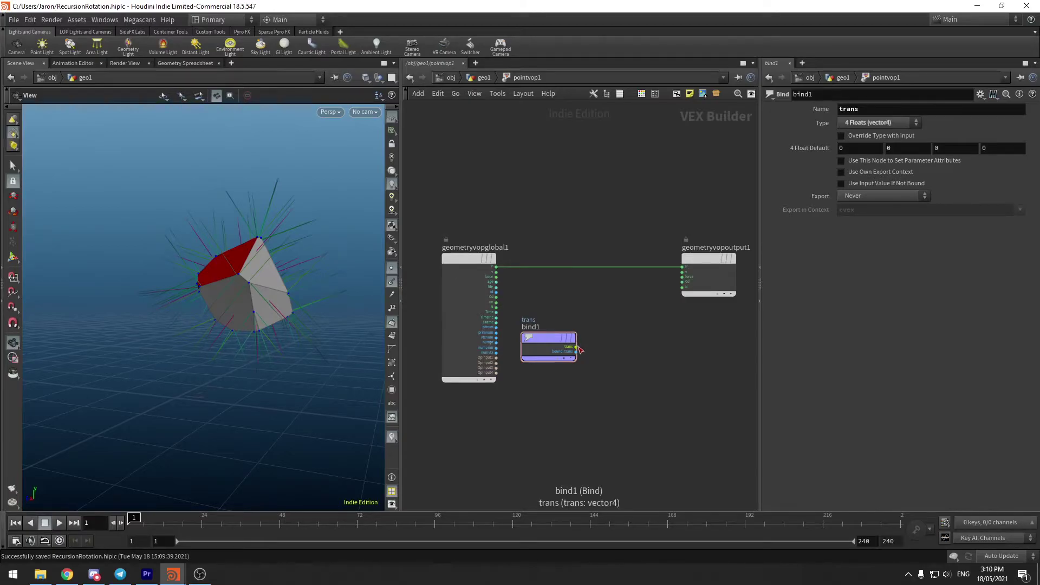
Feed the bind node's trans output into a new Quaternion to Matrix3 node.
left_click(577, 348)
key("Tab")
type("quatern")
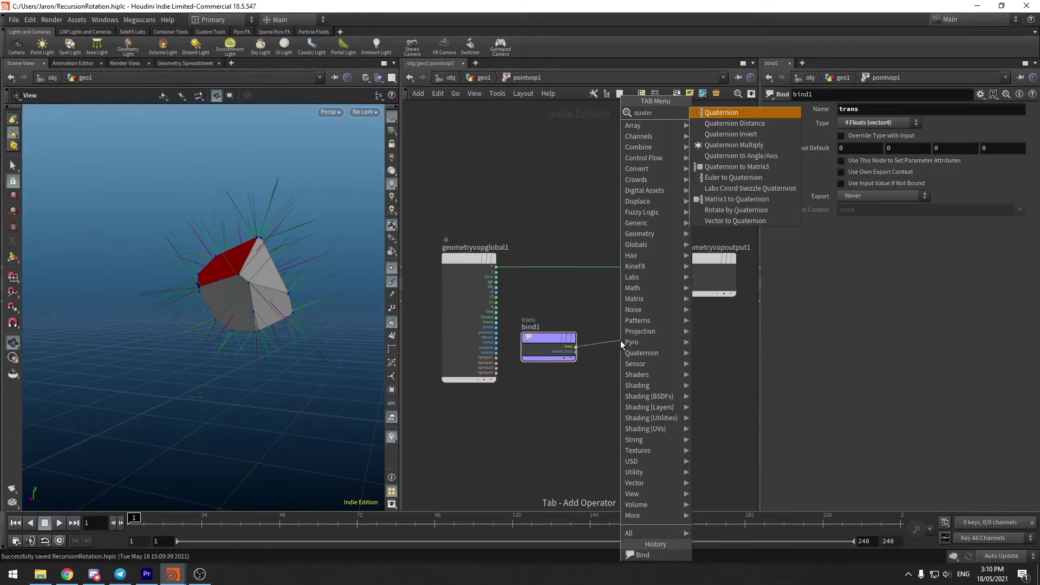
key("Down")
key("Return")
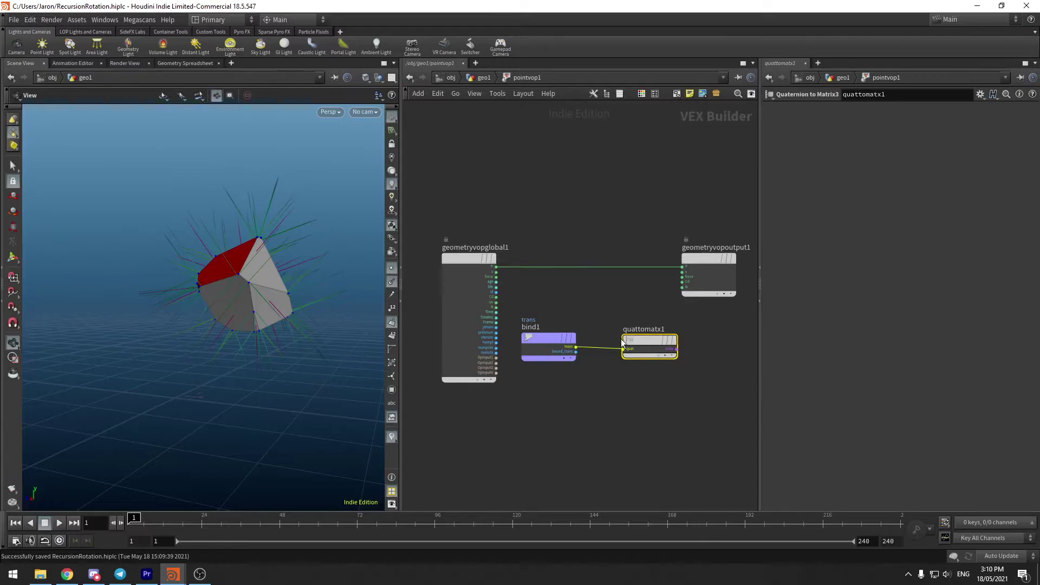
left_click(623, 336)
key("l")
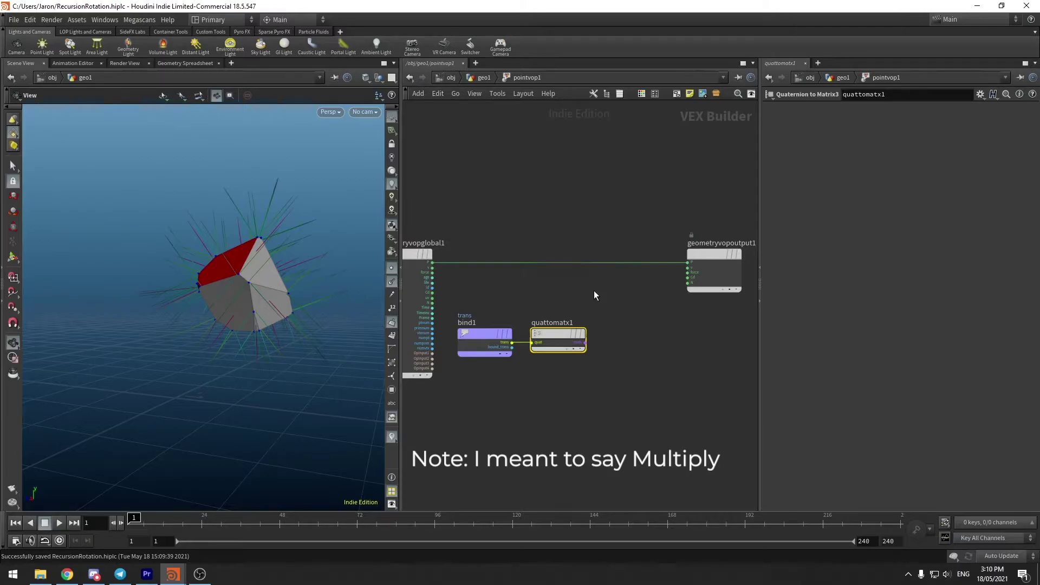
Insert a Multiply node on the P connection and wire the quaternion matrix into its second input.
key("Tab")
type("mult")
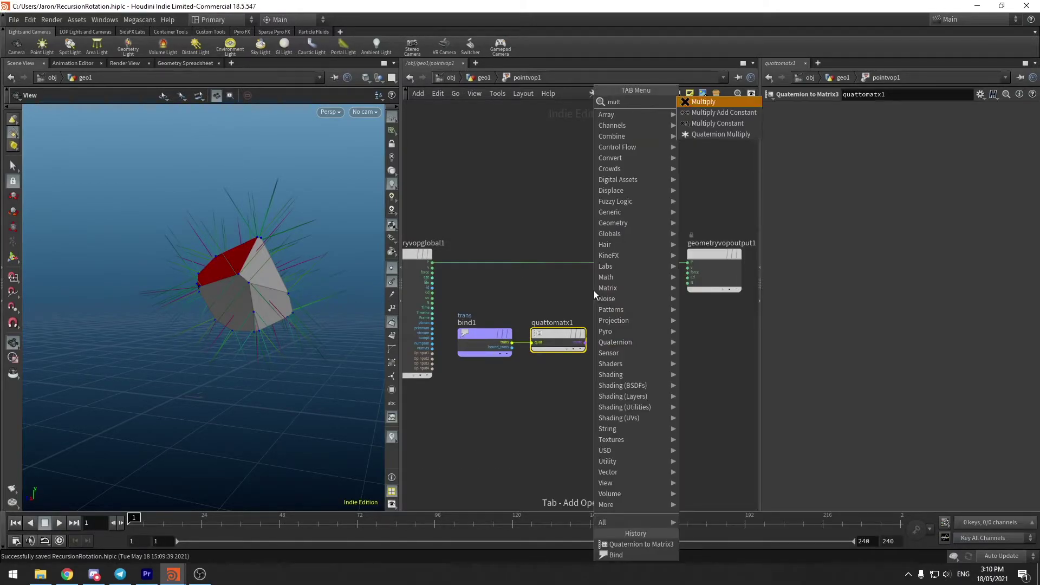
key("Return")
left_click(617, 275)
left_click_drag(584, 343, 640, 259)
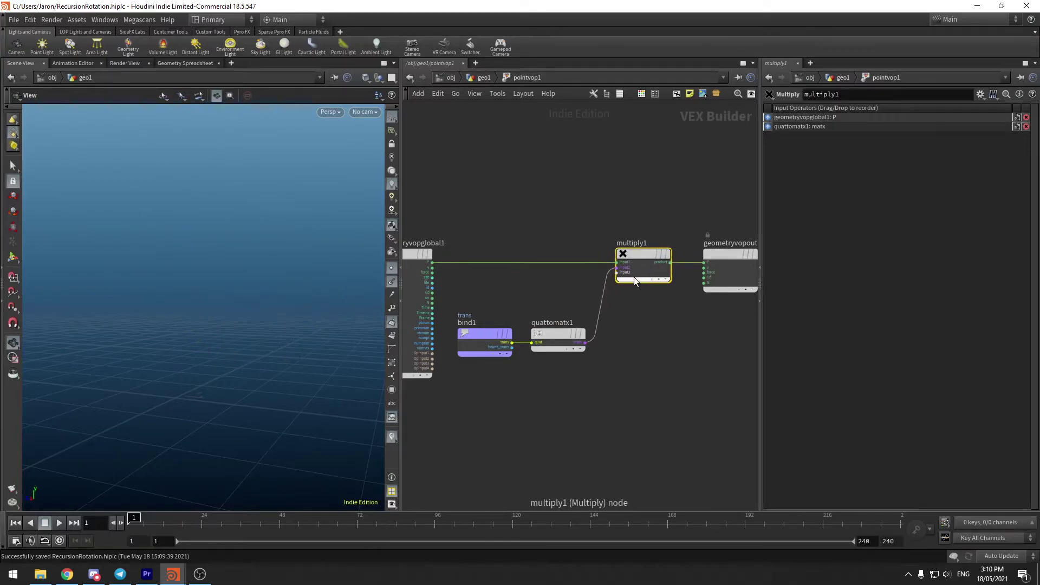
Examine the rotated piece in the viewport, and display Get_Orientation to compare it with the original relative to the origin.
left_click_drag(325, 294, 232, 334)
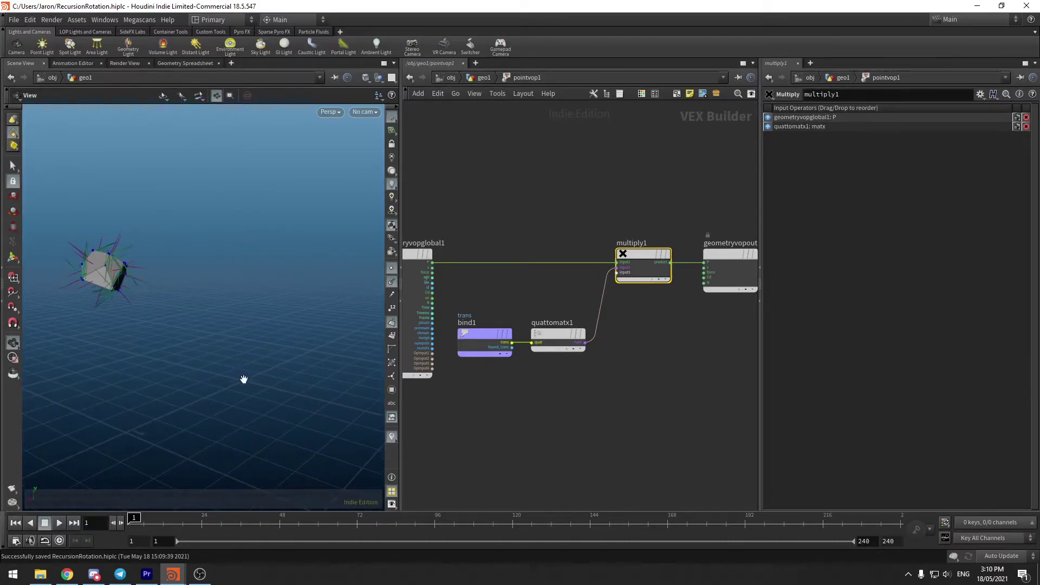
left_click_drag(113, 287, 185, 293)
left_click(482, 79)
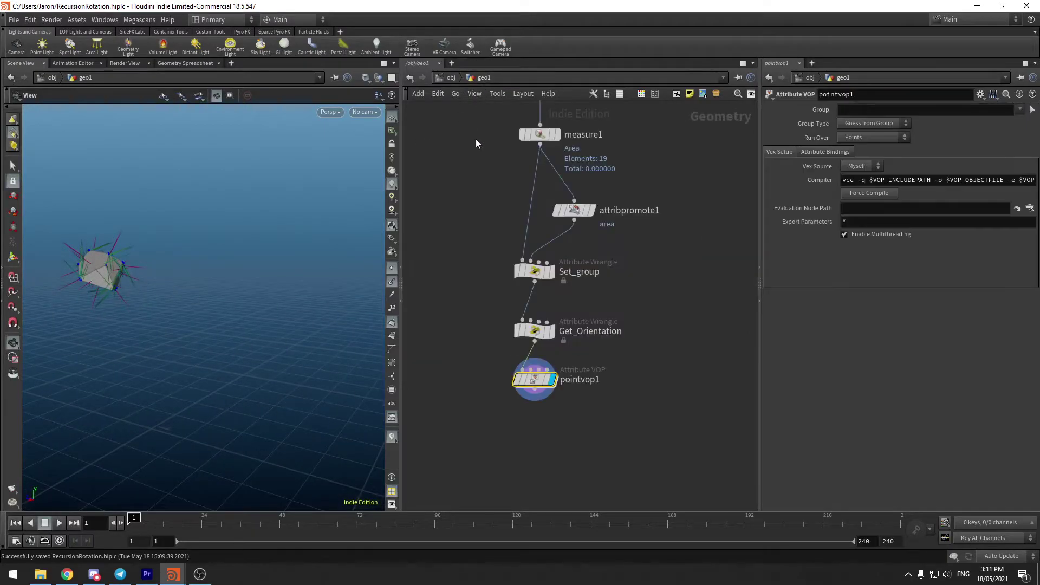
left_click(550, 331)
left_click(534, 330)
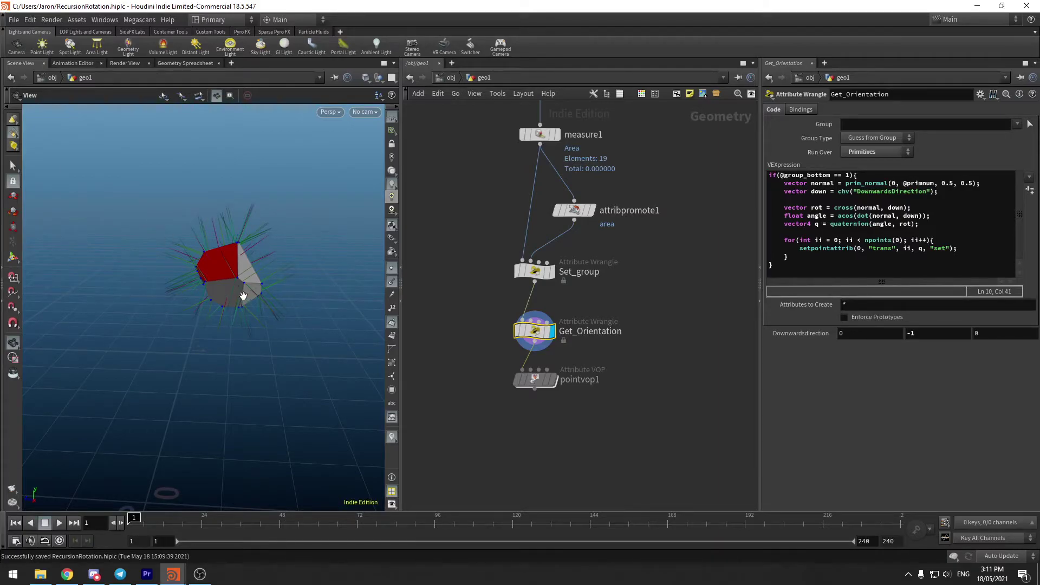
scroll(234, 307, "down", 1)
middle_click_drag(229, 307, 242, 287)
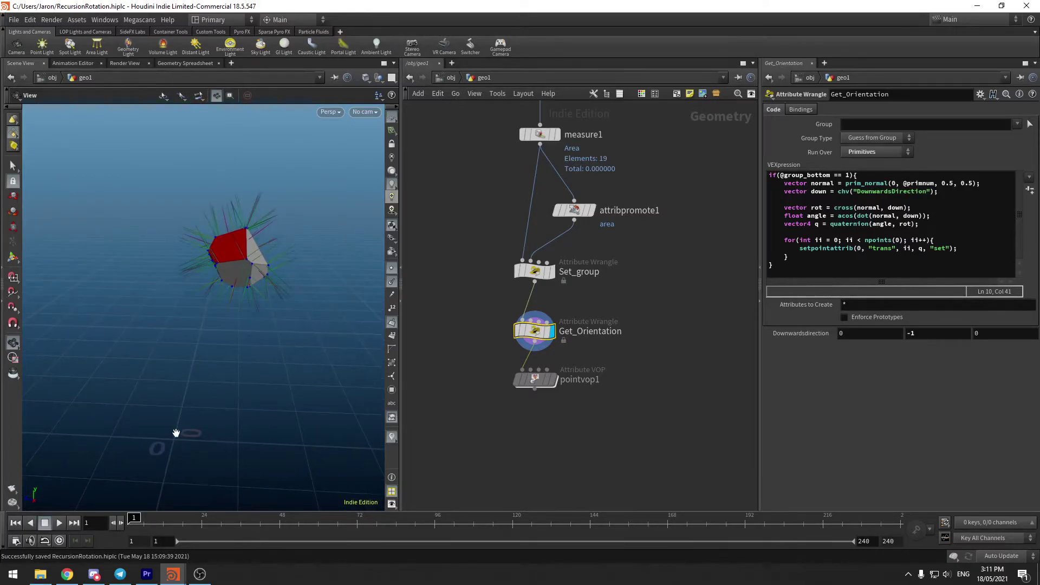
mouse_move(551, 379)
left_click(906, 173)
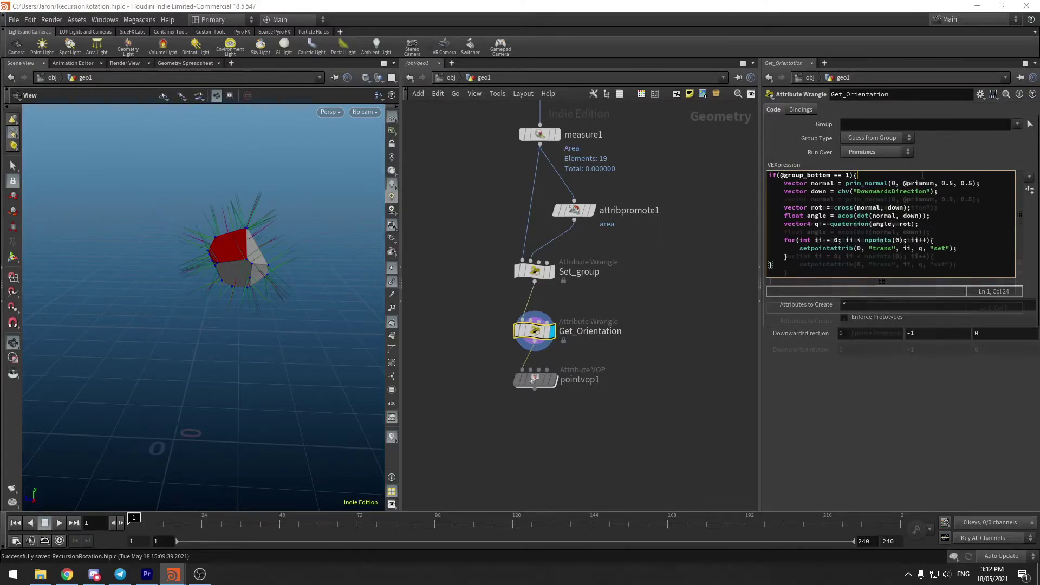
key("Return")
key("Return")
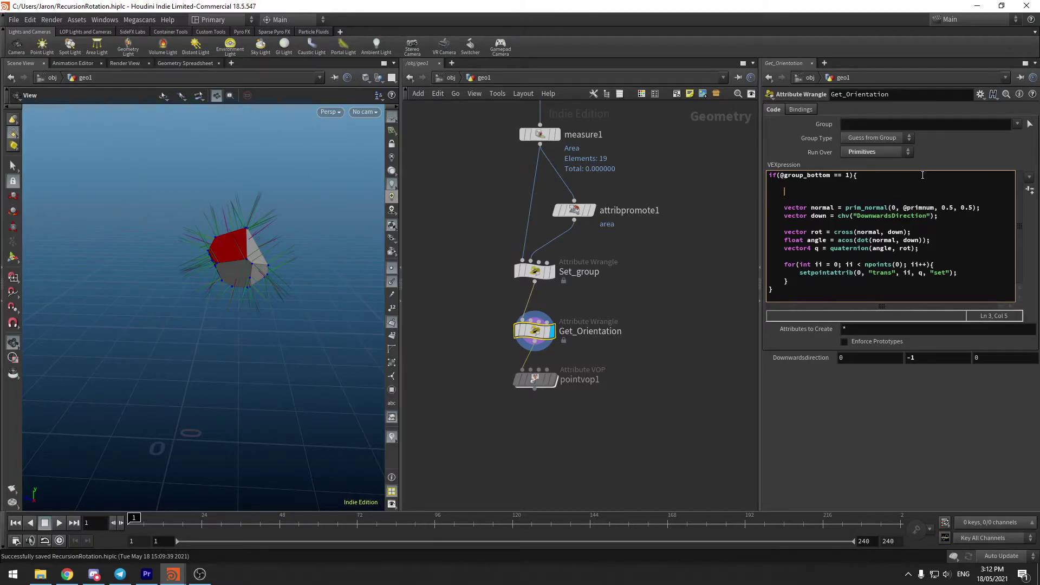
type("int pts[]")
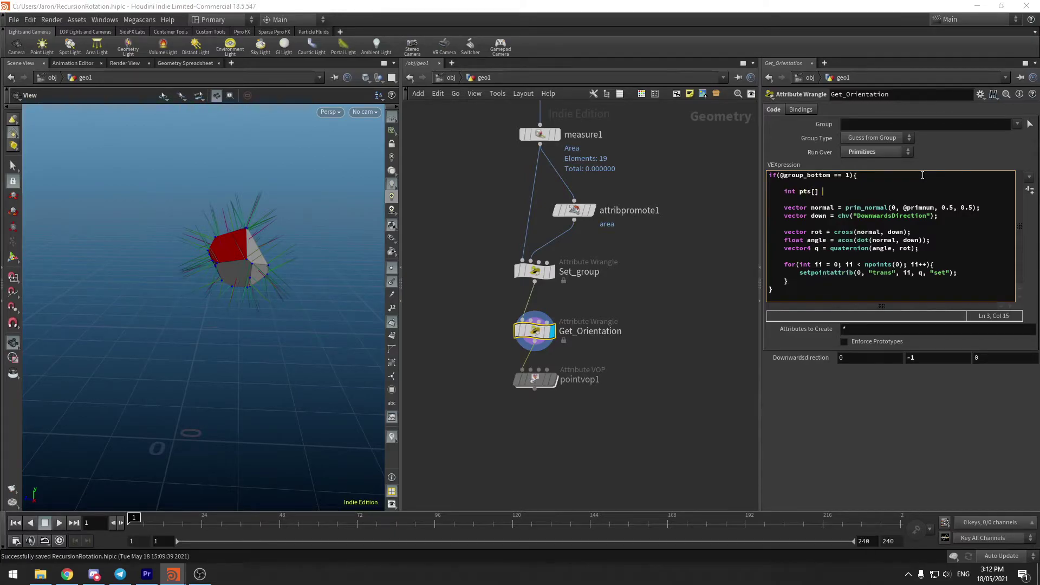
type(" = primpoints(0, @primnum);")
key("Return")
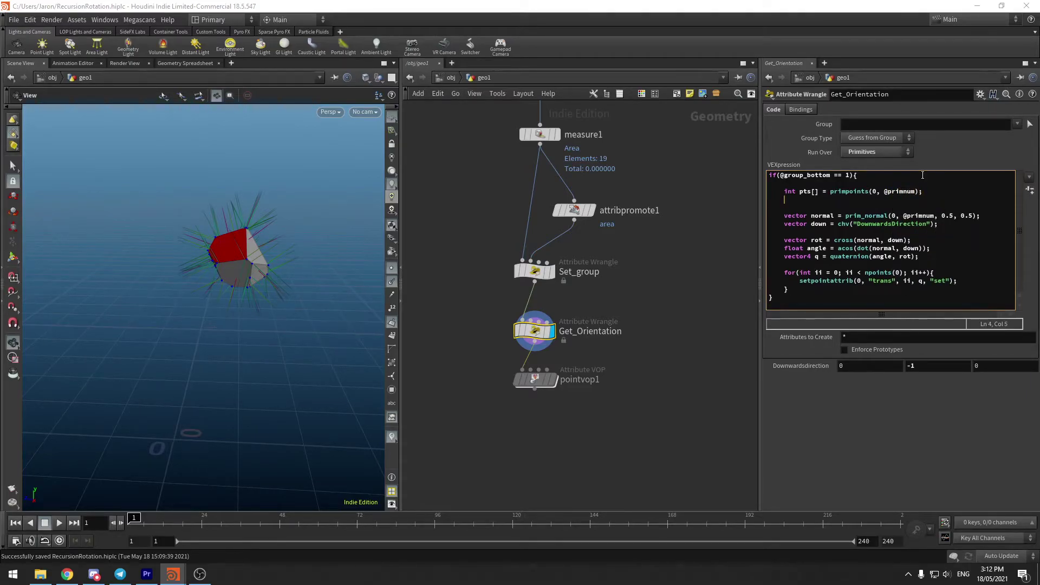
type("vector pos = {0,0,0};")
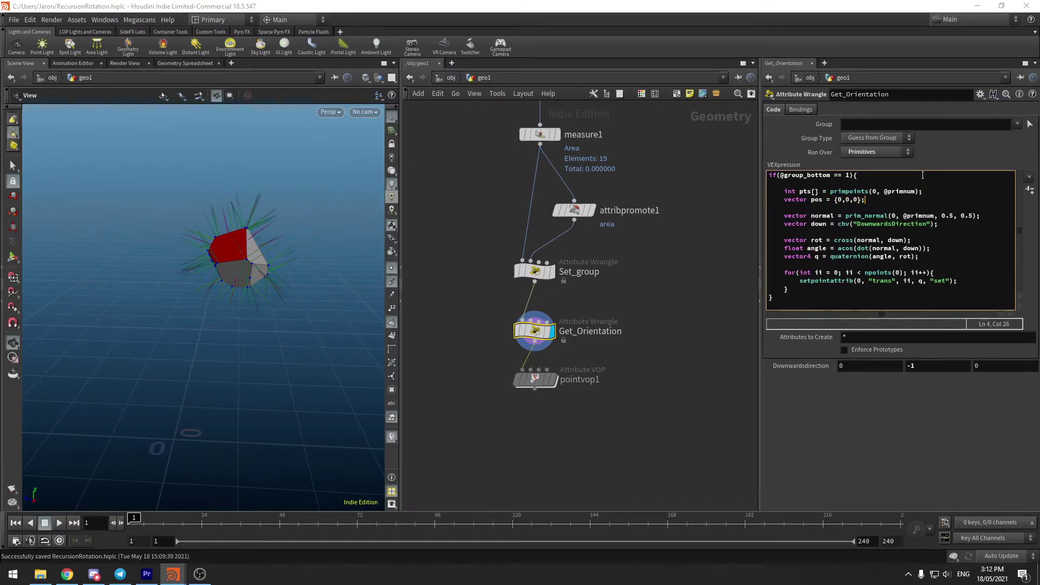
Add a foreach(int pt; pts) loop below the pos declaration containing pos += point(0, "P", pt);.
key("Return")
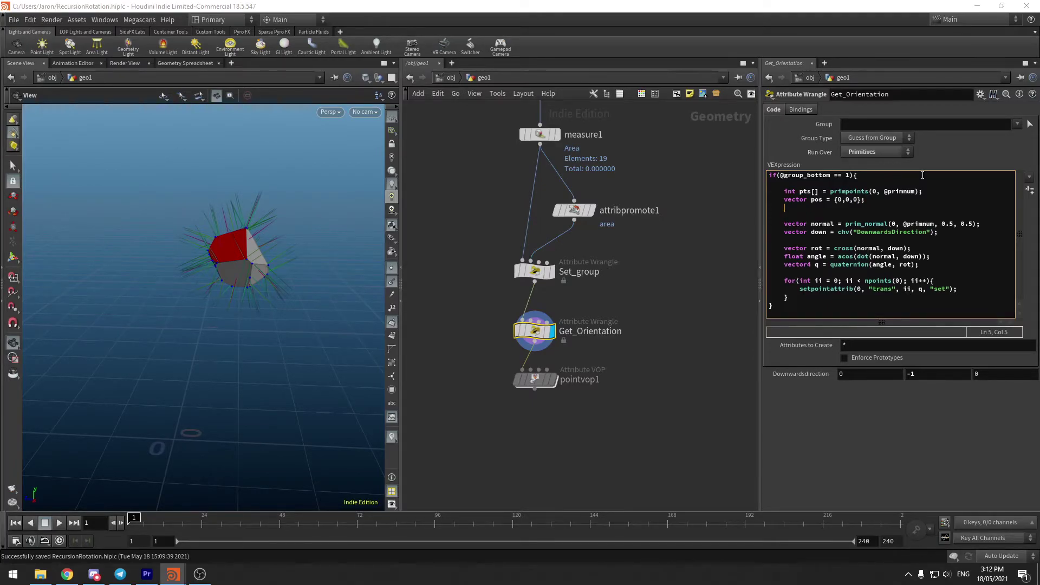
type("foreach(int pt; pts){")
key("Return")
type("pos += point(0, \"P\", pt)")
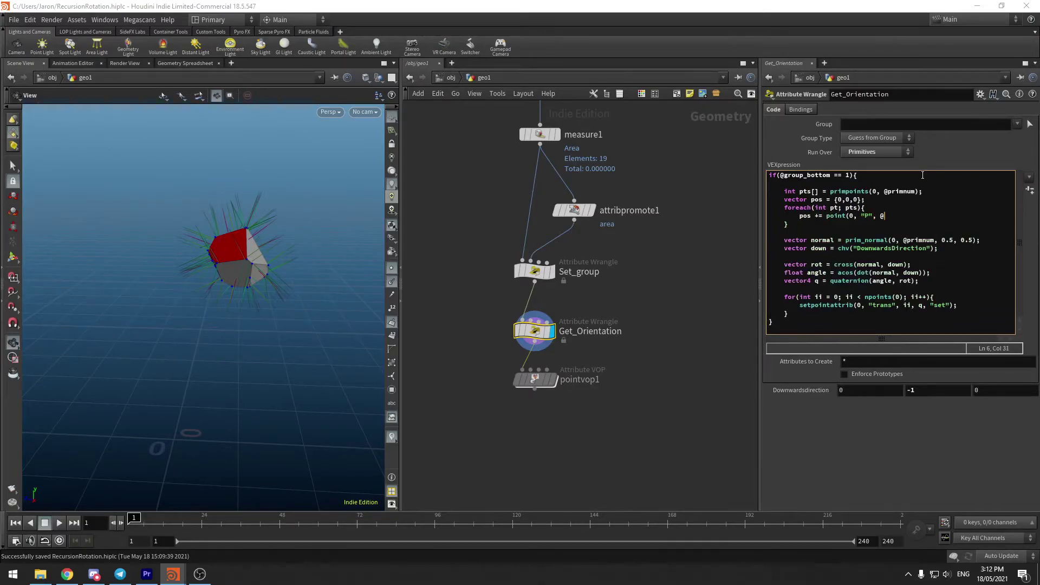
type(";")
key("Down")
Add pos /= len(pts); on the line after the foreach loop.
key("Return")
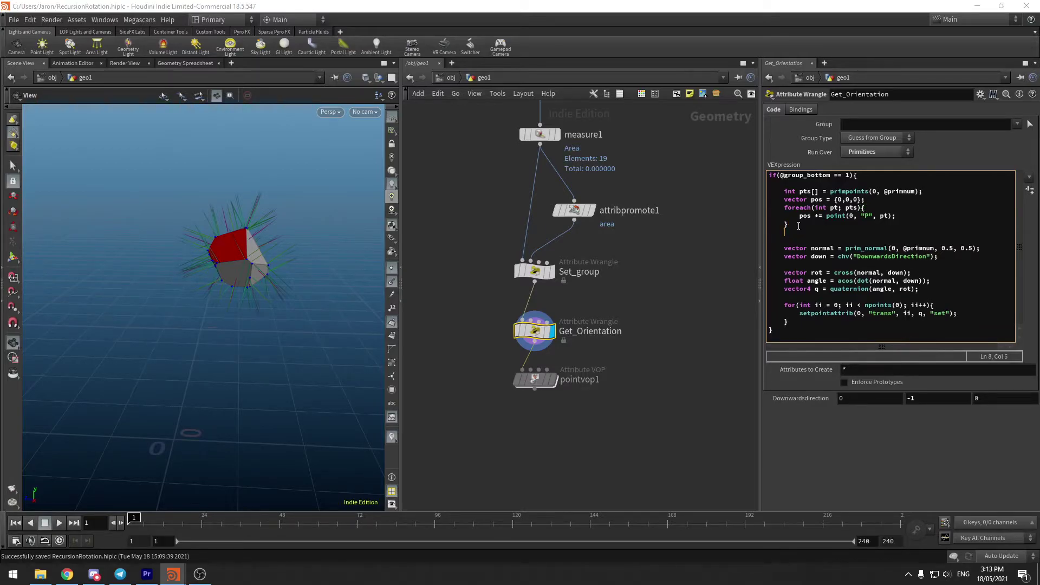
type("pos /= len")
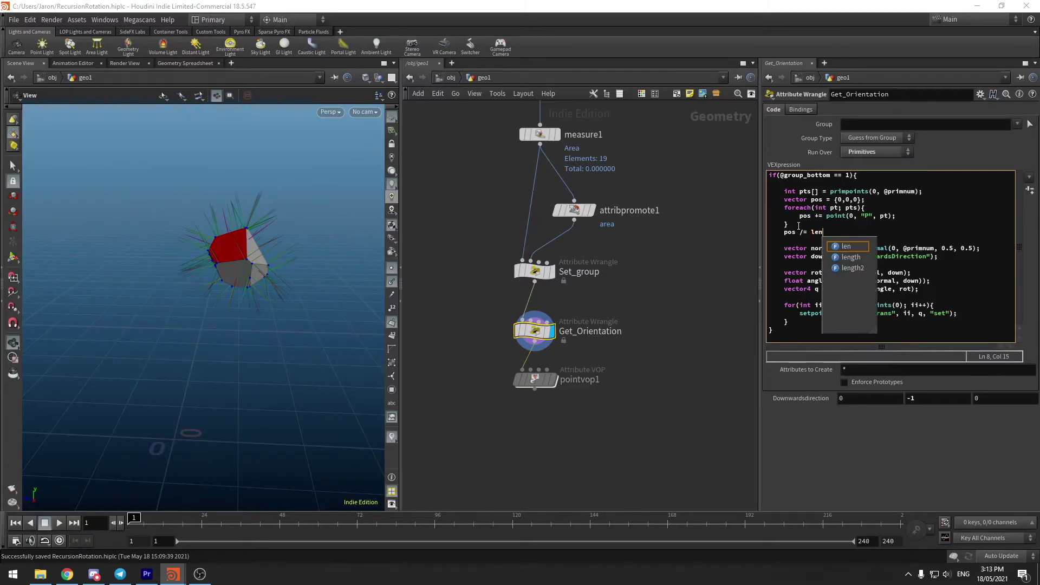
type("(pts);")
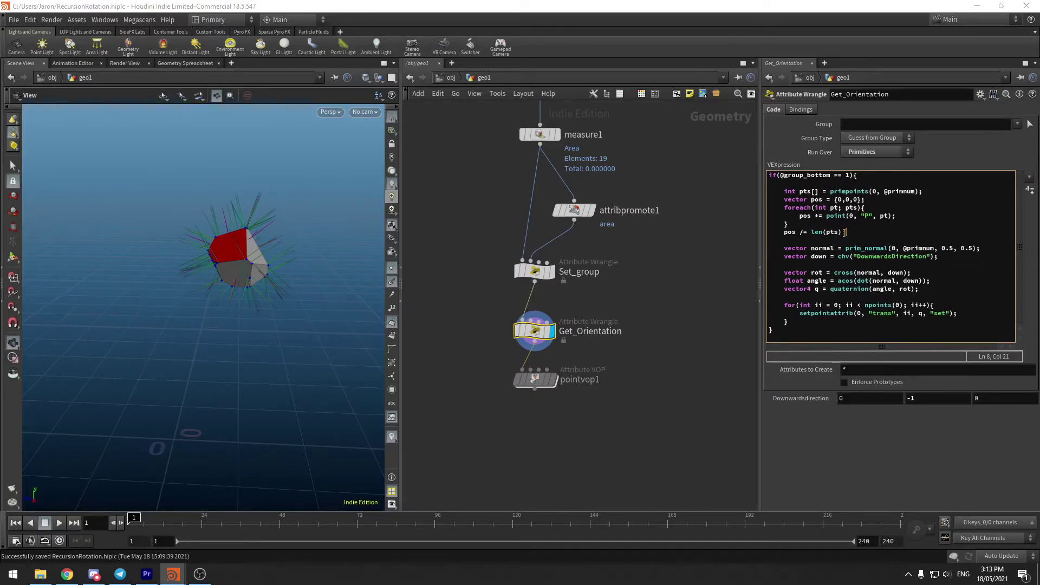
Duplicate the setpointattrib line directly below itself inside the npoints for loop.
left_click_drag(958, 313, 809, 313)
key("ctrl+c")
left_click(980, 313)
key("Return")
type("set")
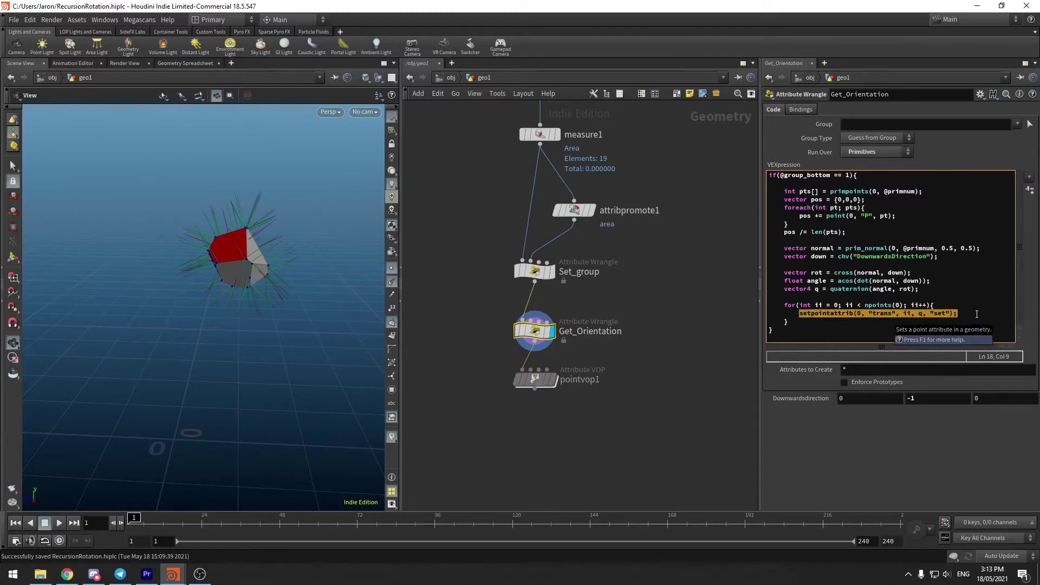
key("ctrl+v")
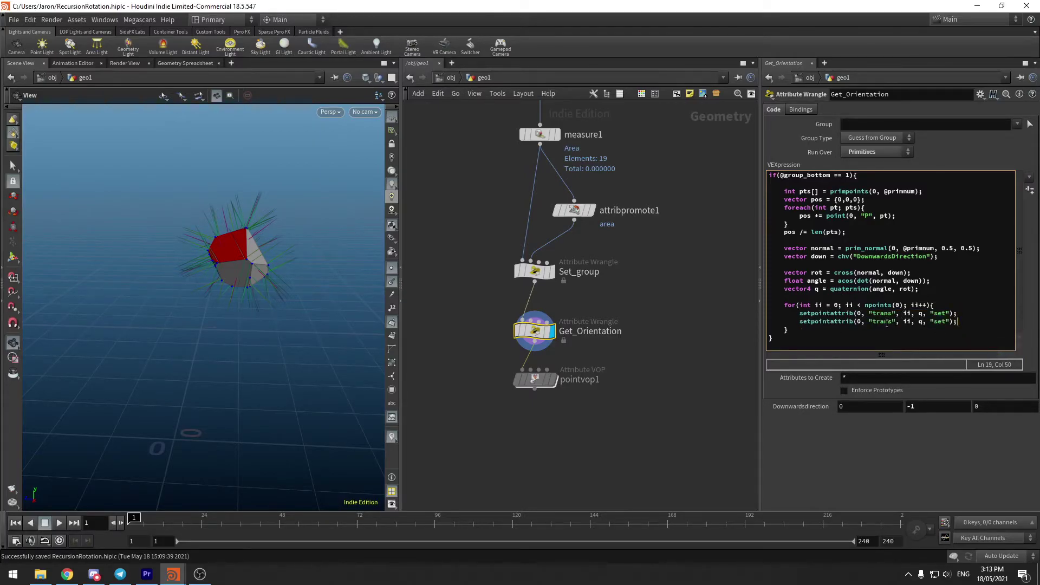
Change the duplicated setpointattrib line in Get_Orientation to setpointattrib(0, "pos", ii, pos, "set");.
double_click(882, 321)
type("pos")
key("shift+Left")
type("pos")
middle_click(534, 330)
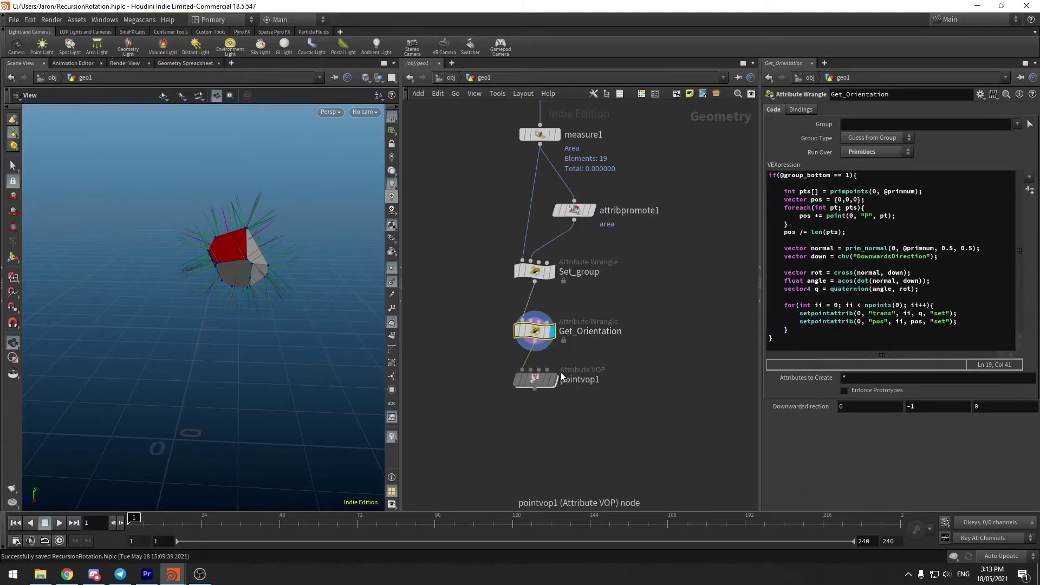
Inside pointvop1, add a Bind node named pos with its type set to Vector (vector).
double_click(535, 376)
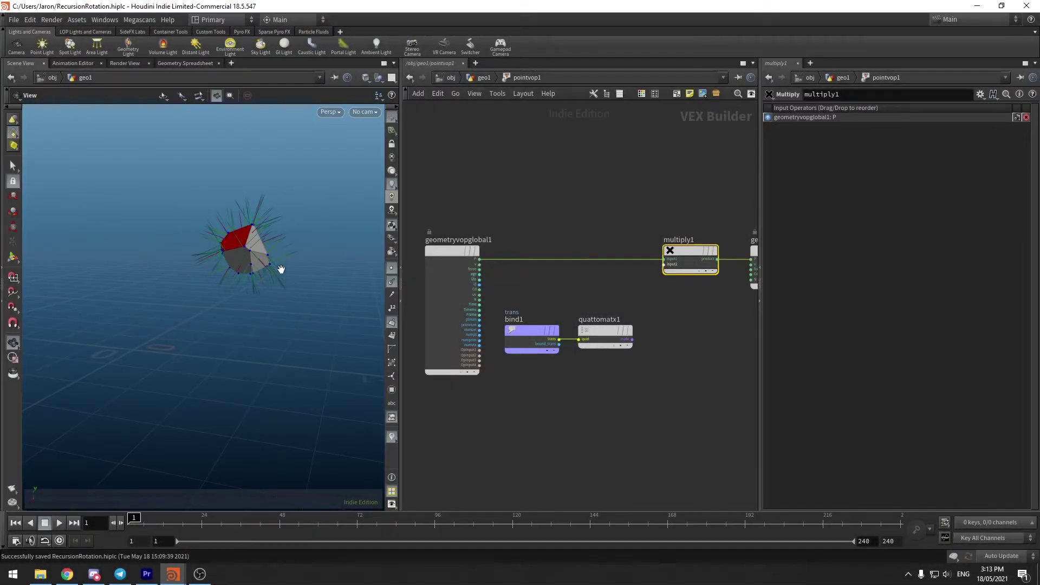
left_click_drag(242, 271, 251, 248)
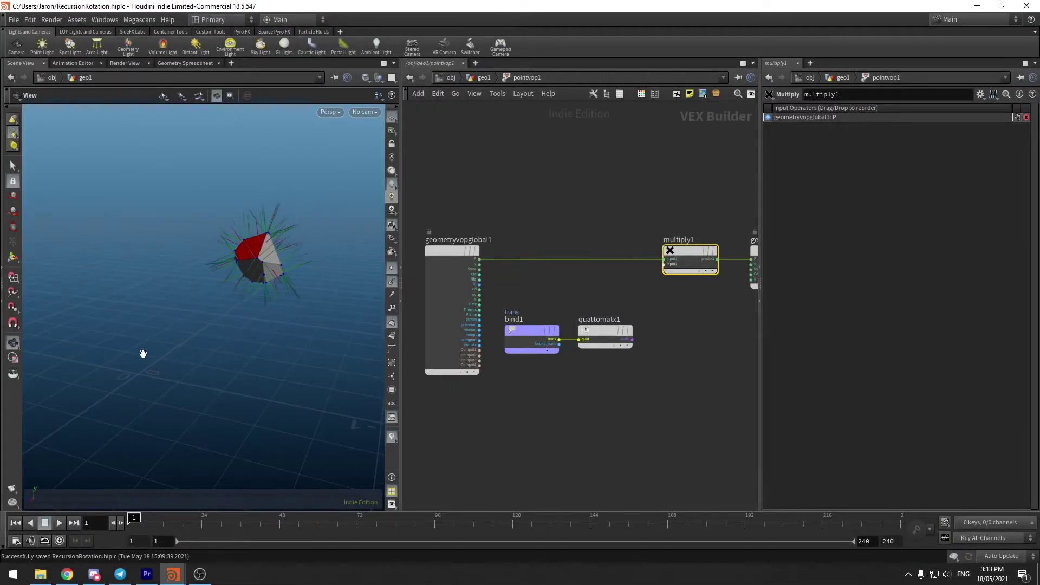
left_click_drag(655, 396, 525, 412)
key("Tab")
type("bind")
key("Return")
left_click(546, 350)
double_click(873, 110)
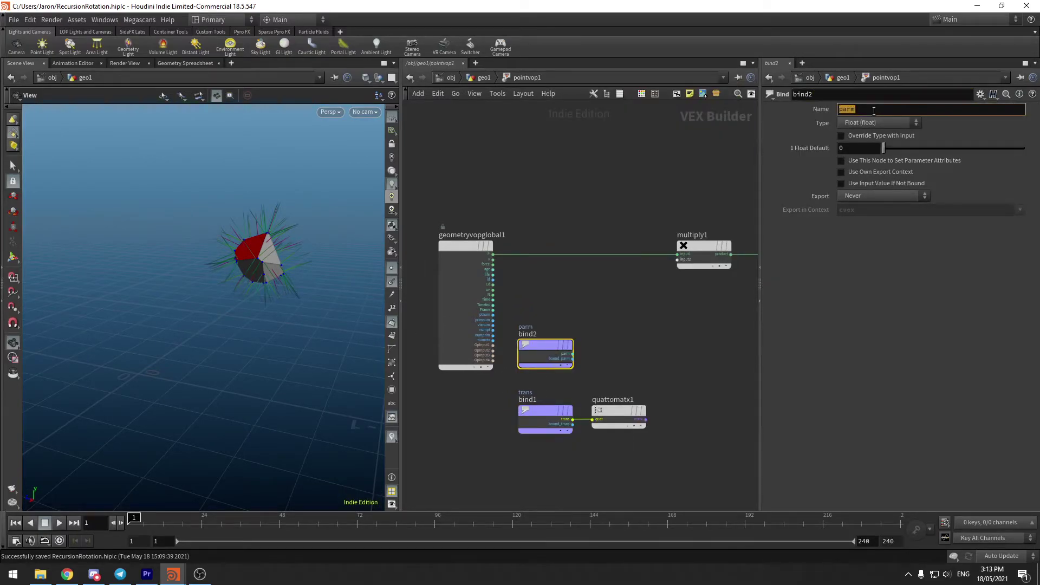
type("pos")
key("Return")
left_click(877, 122)
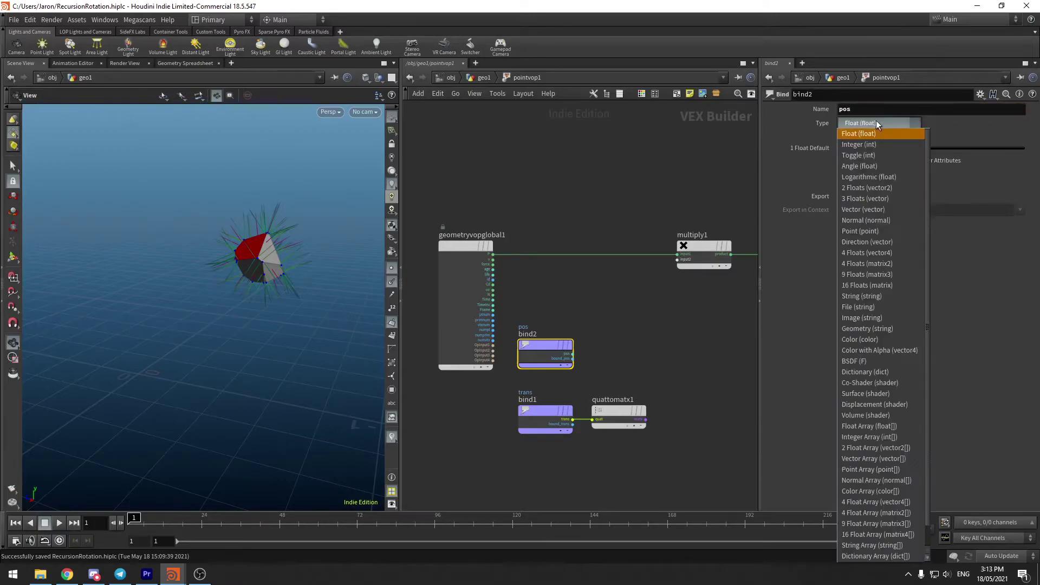
left_click(873, 218)
Add a Transform Matrix node and insert it into the P wire ahead of multiply1.
left_click_drag(453, 197, 518, 338)
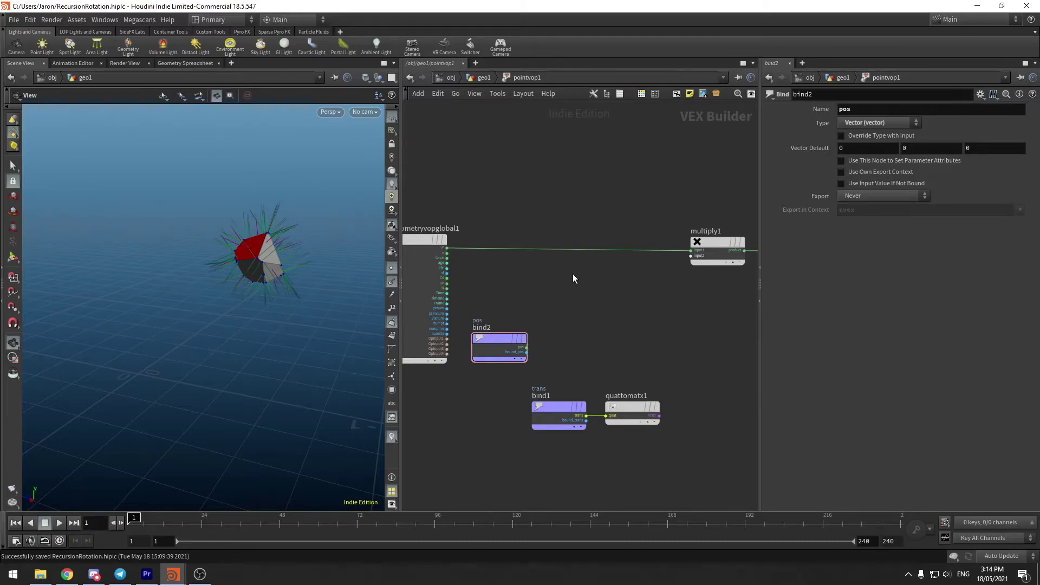
key("Tab")
type("transmat")
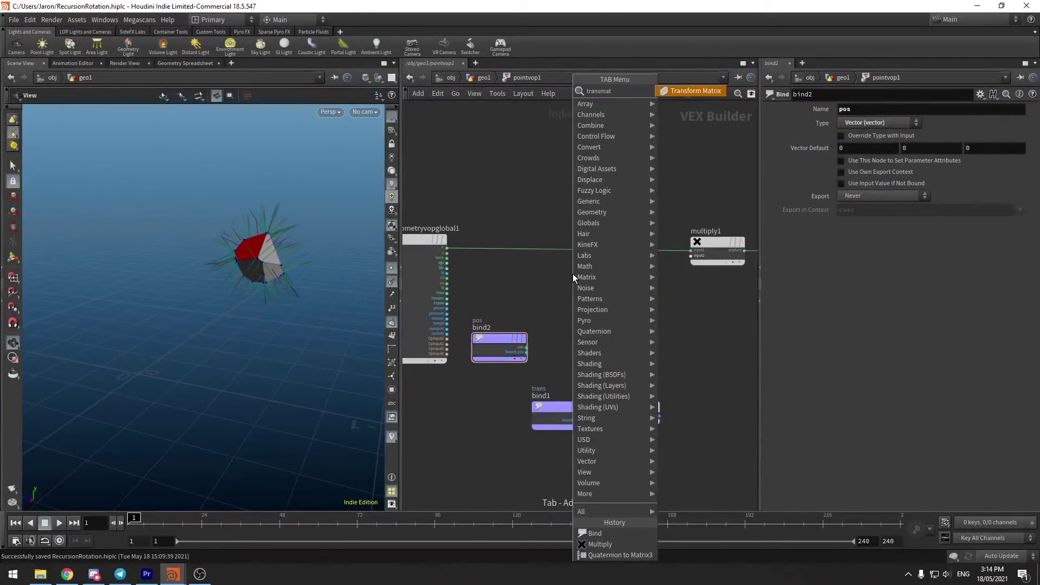
key("Return")
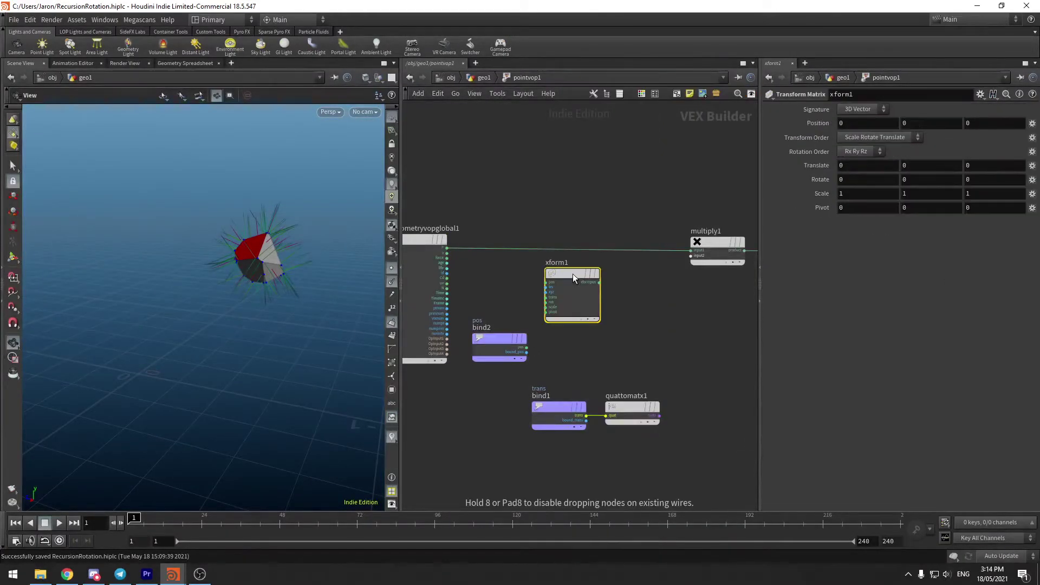
left_click_drag(573, 274, 574, 236)
left_click_drag(707, 241, 707, 234)
Connect the pos output of the new Bind node to the trans input of the Transform Matrix node.
scroll(528, 354, "up", 3)
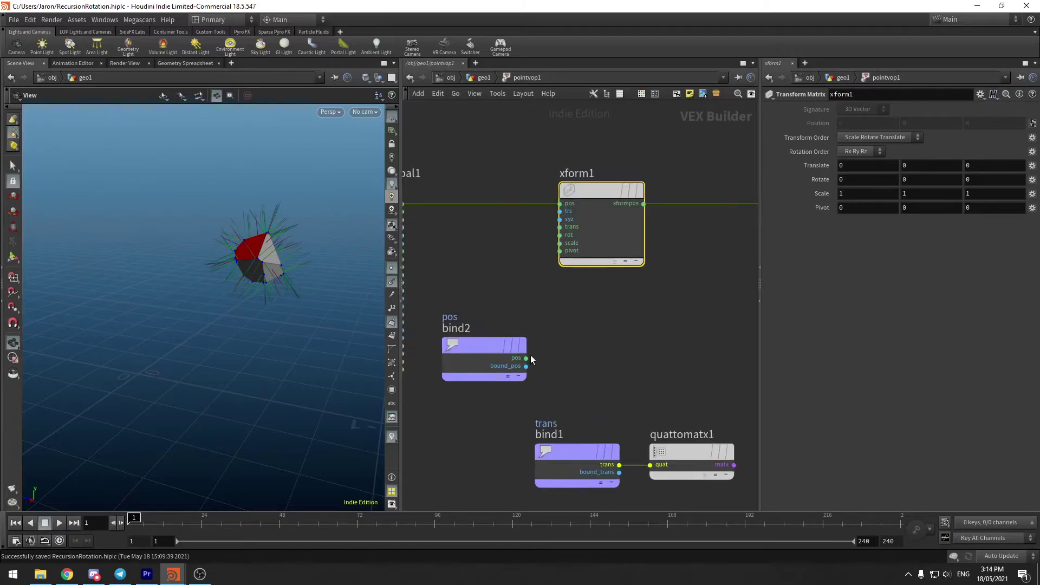
left_click(526, 359)
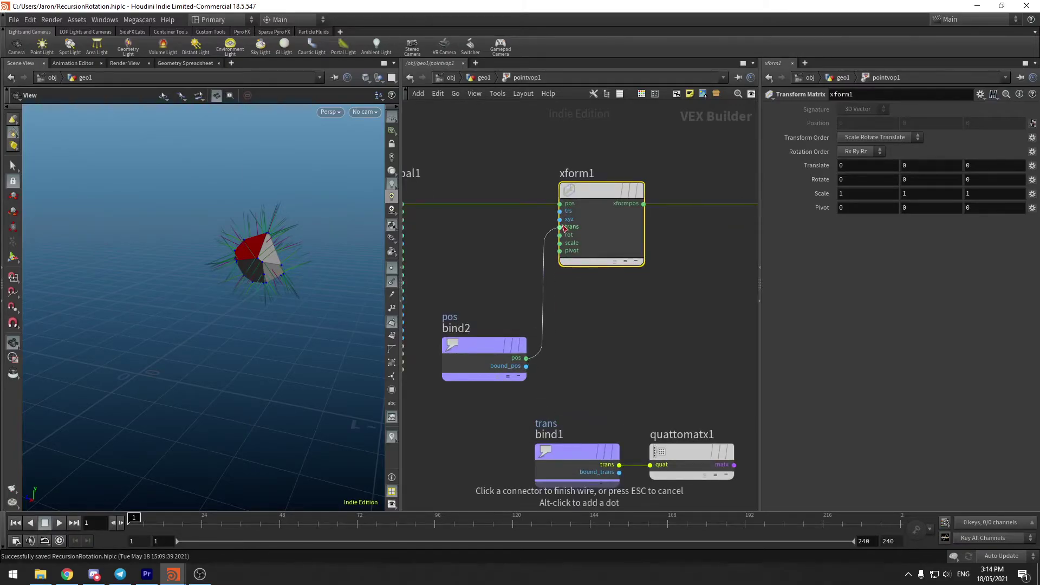
left_click(561, 227)
scroll(579, 293, "down", 3)
middle_click_drag(573, 309, 689, 309)
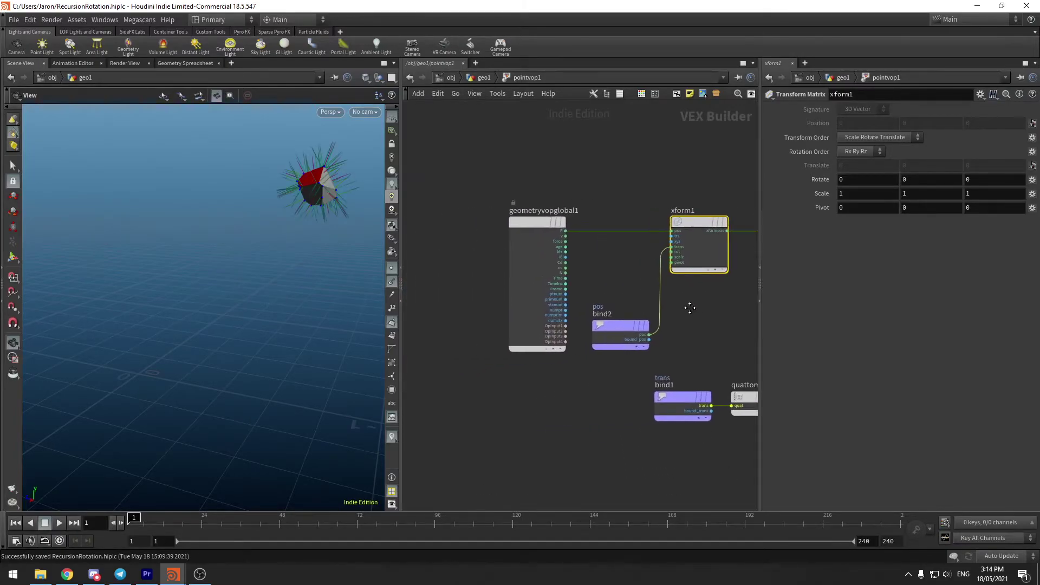
Insert a Negate node on the wire between the pos Bind and the Transform Matrix's trans input.
scroll(590, 362, "up", 2)
key("Tab")
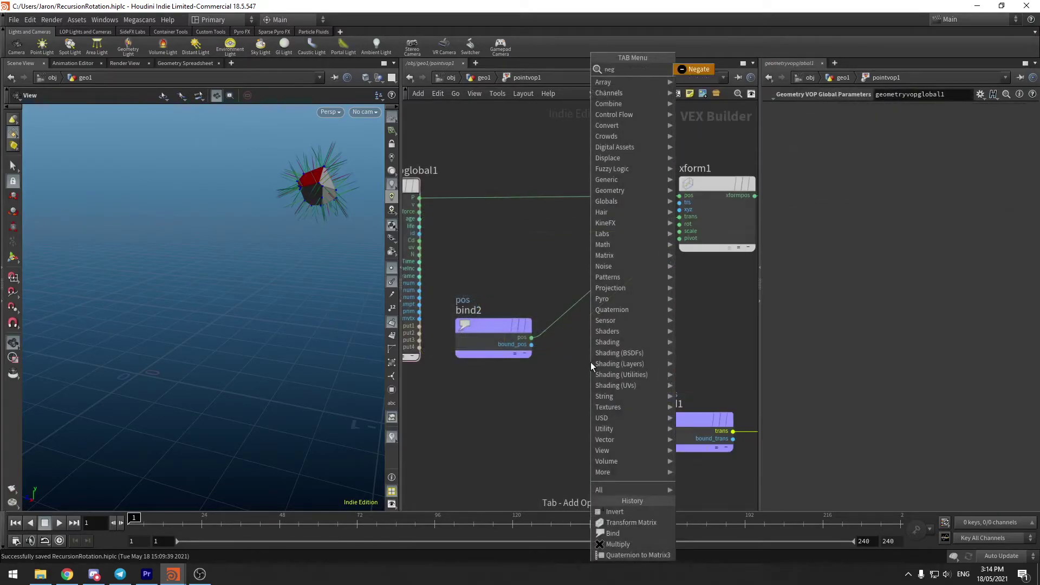
type("negate")
key("Return")
mouse_move(591, 362)
left_mouse_down()
mouse_move(597, 304)
mouse_move(622, 307)
mouse_move(602, 325)
left_mouse_up()
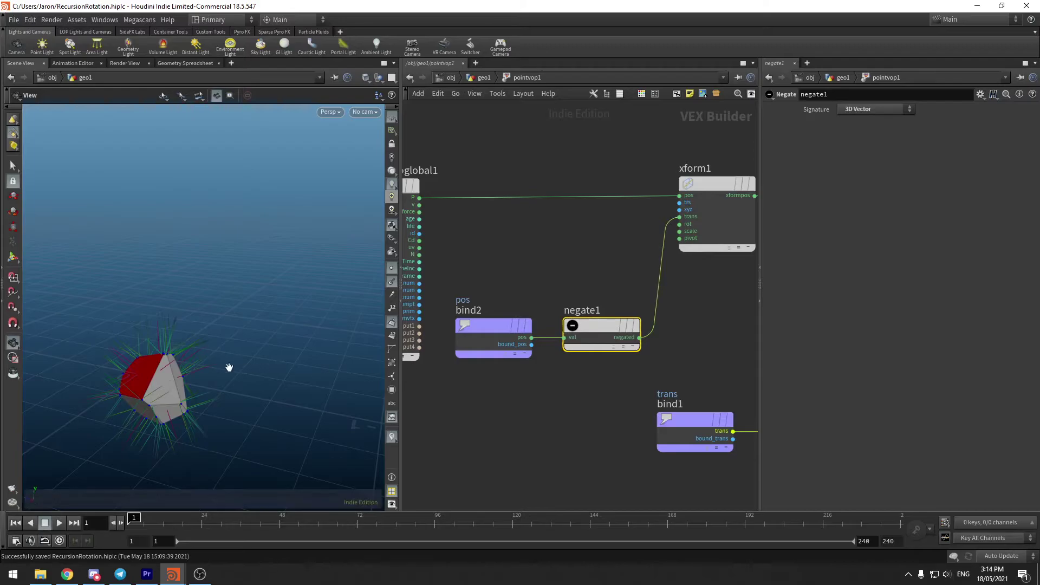
mouse_move(195, 360)
left_mouse_down()
mouse_move(167, 352)
mouse_move(175, 361)
left_mouse_up()
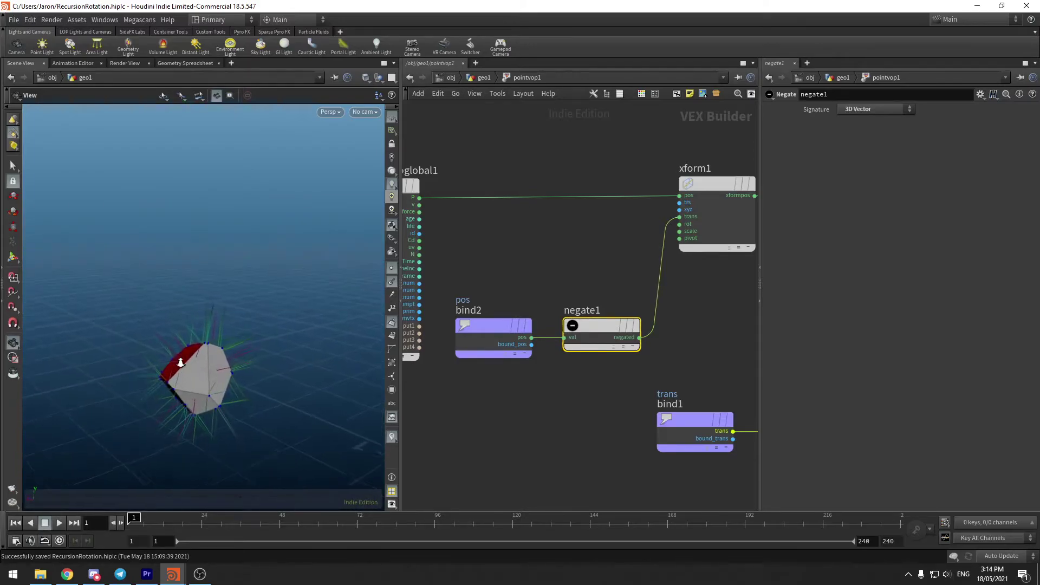
right_click_drag(175, 361, 246, 353)
left_click_drag(246, 353, 187, 376)
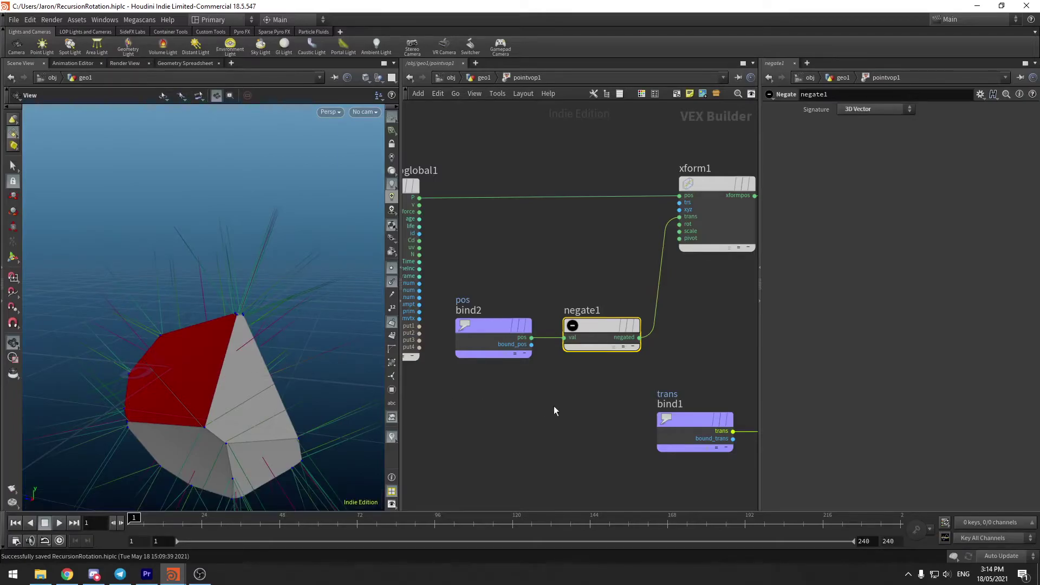
Connect the matrix output of quattomatx1 to the second input of multiply1.
middle_click_drag(545, 405, 430, 397)
middle_click_drag(578, 398, 532, 383)
left_click(601, 429)
left_click(646, 200)
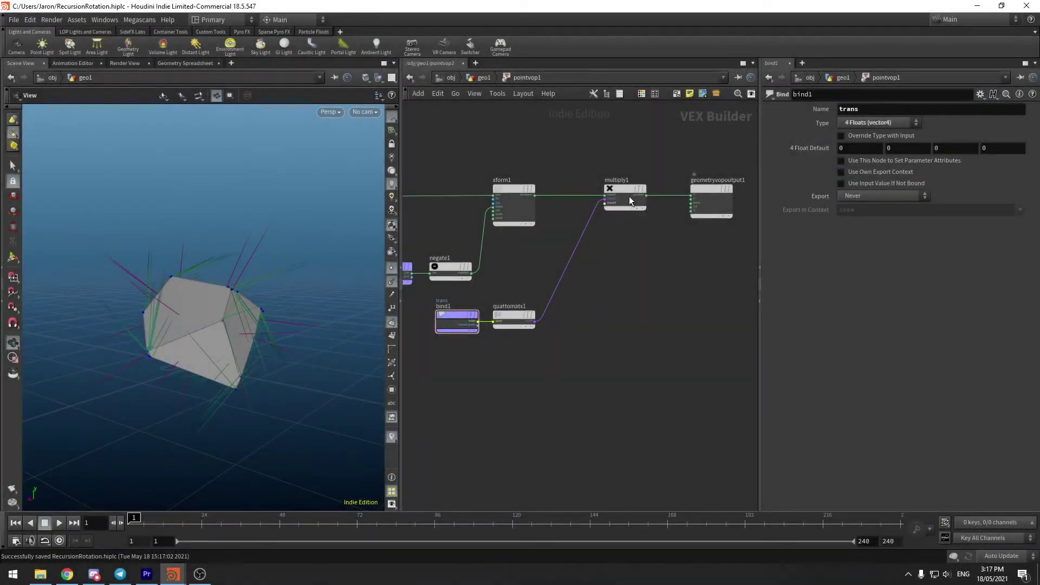
Tidy the VOP network by moving multiply1, the output node, bind1 and quattomatx1 closer together.
left_click_drag(628, 196, 591, 189)
left_click_drag(701, 190, 648, 191)
middle_click_drag(590, 272, 605, 272)
left_click_drag(561, 295, 494, 331)
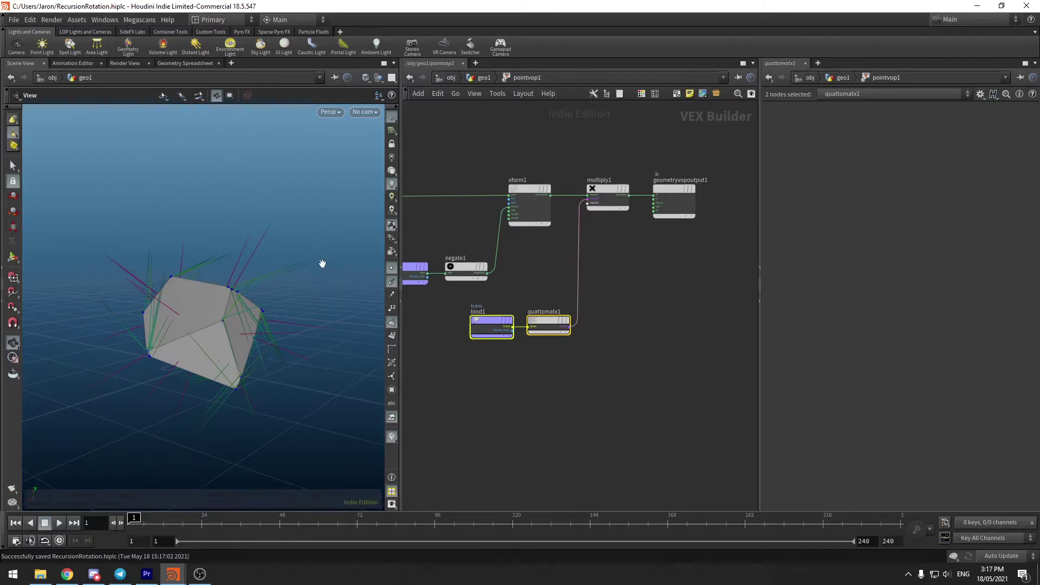
left_click_drag(324, 262, 313, 261)
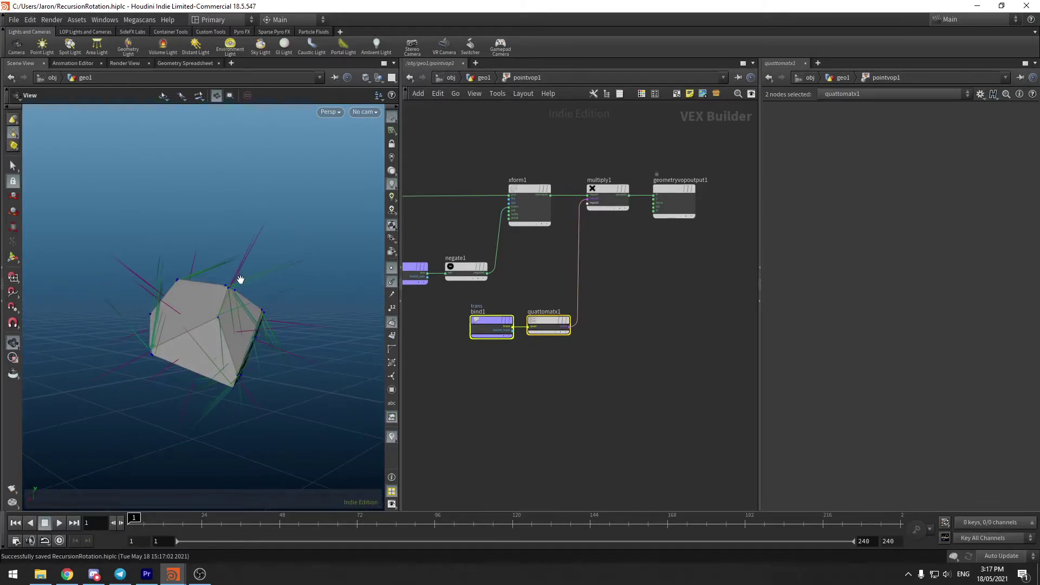
left_click_drag(235, 295, 299, 276)
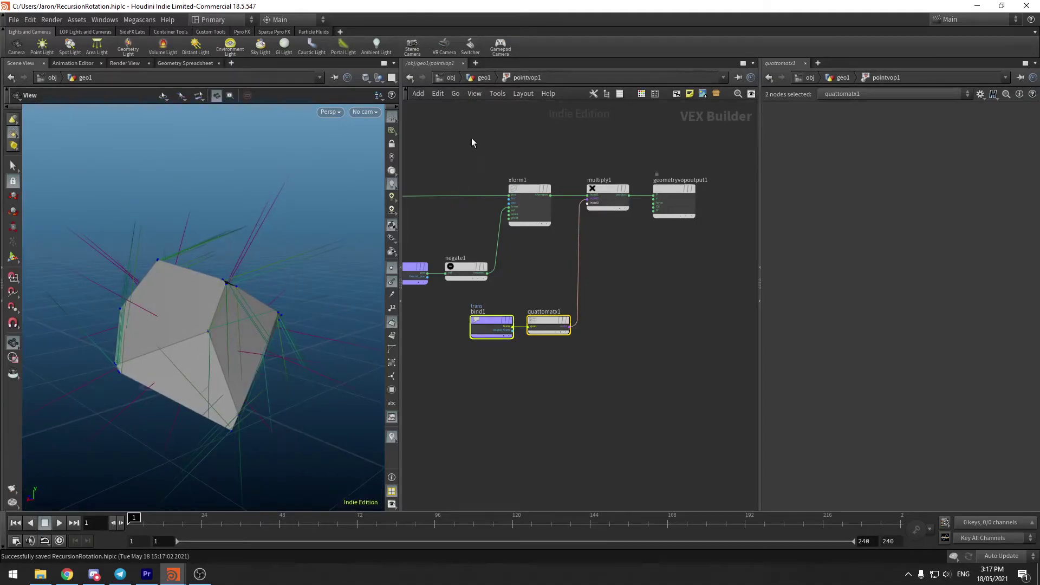
In geo1, add an Attribute Wrangle wired below pointvop1 and make it the displayed node.
left_click(480, 79)
key("Tab")
type("attrib wrangle")
key("Return")
left_click(531, 414)
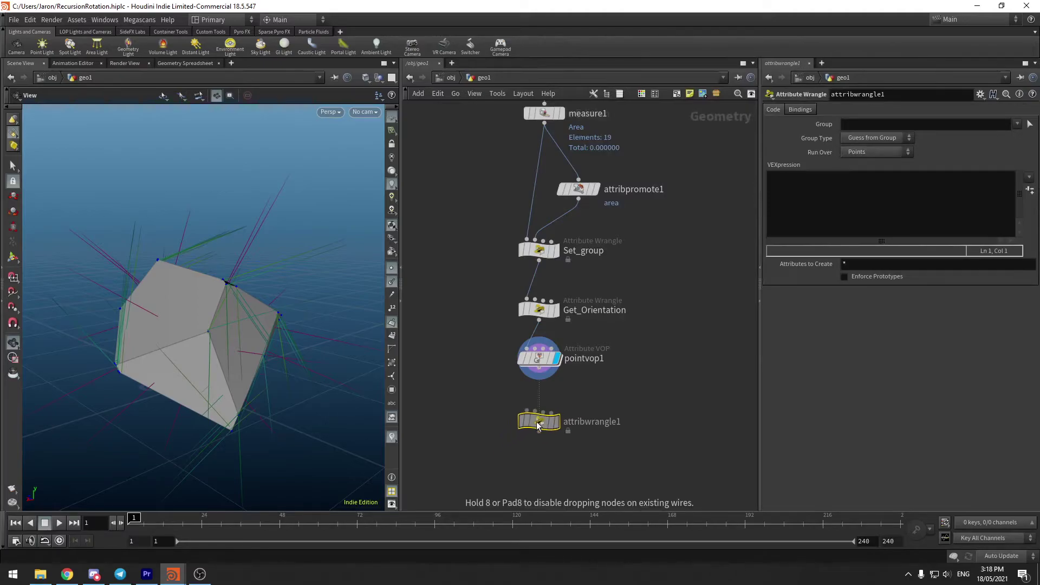
left_click_drag(528, 411, 537, 371)
left_click(558, 423)
middle_click_drag(281, 364, 287, 368)
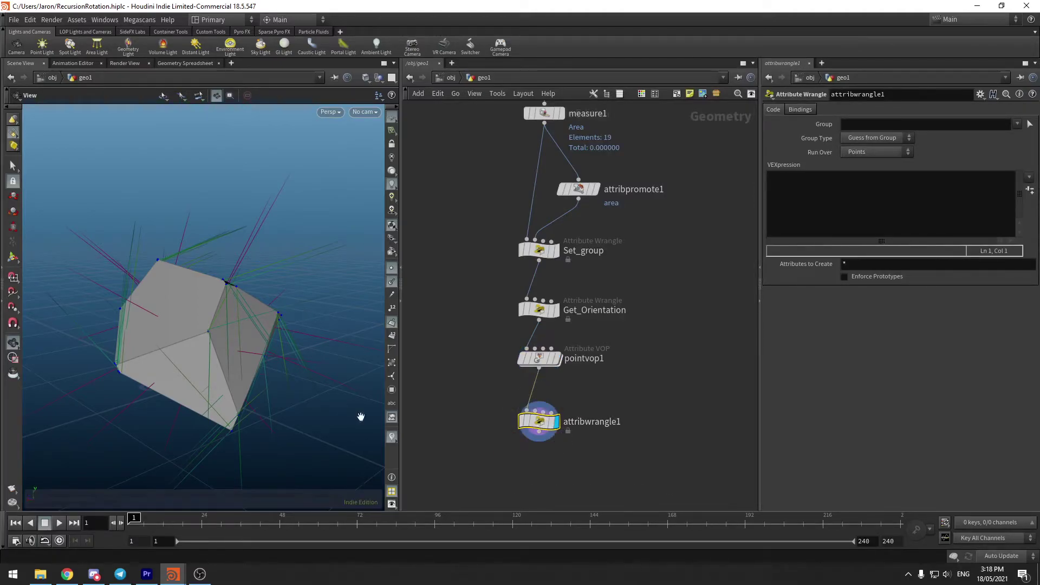
left_click_drag(288, 367, 324, 352)
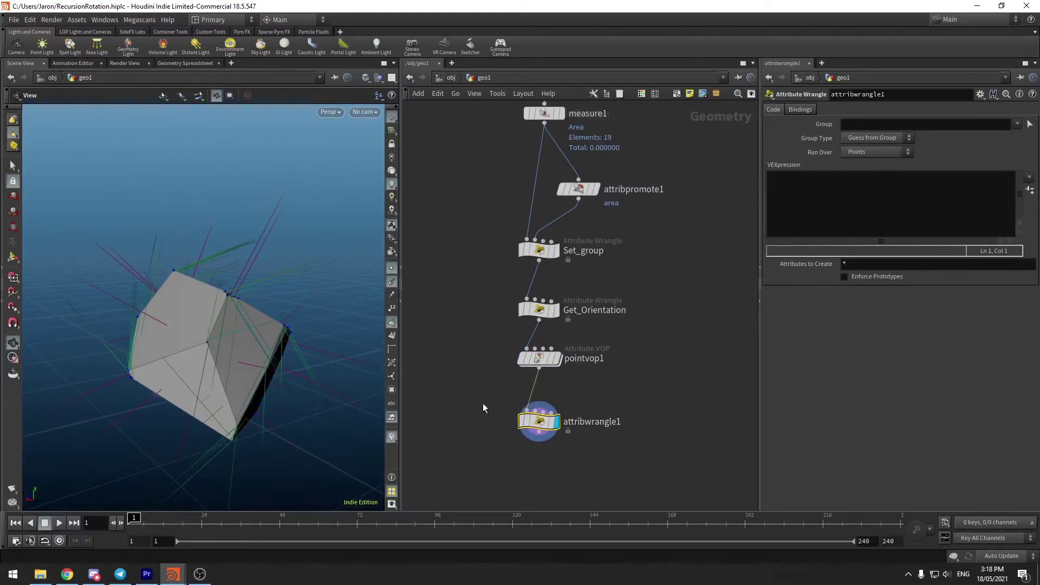
left_click(862, 152)
left_click(866, 198)
left_click(865, 196)
type("int pts[] ")
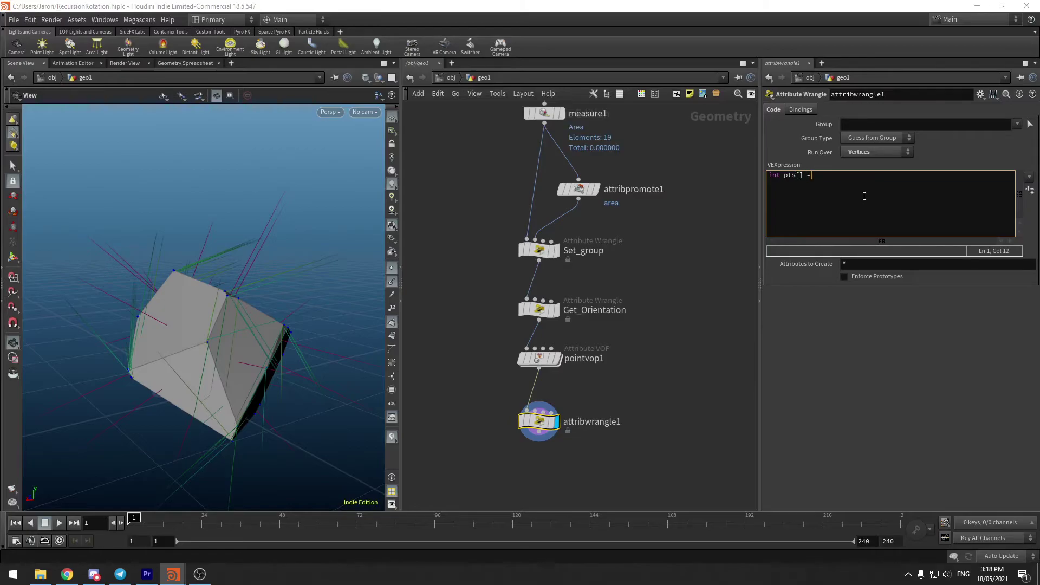
type("=")
key("BackSpace")
key("BackSpace")
key("BackSpace")
key("BackSpace")
type("= ver")
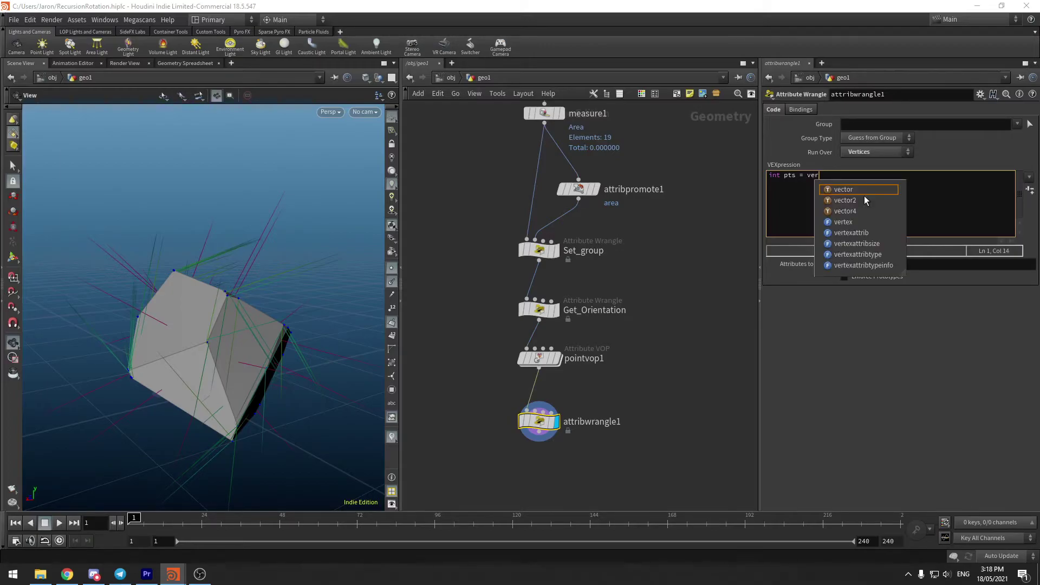
type("tex")
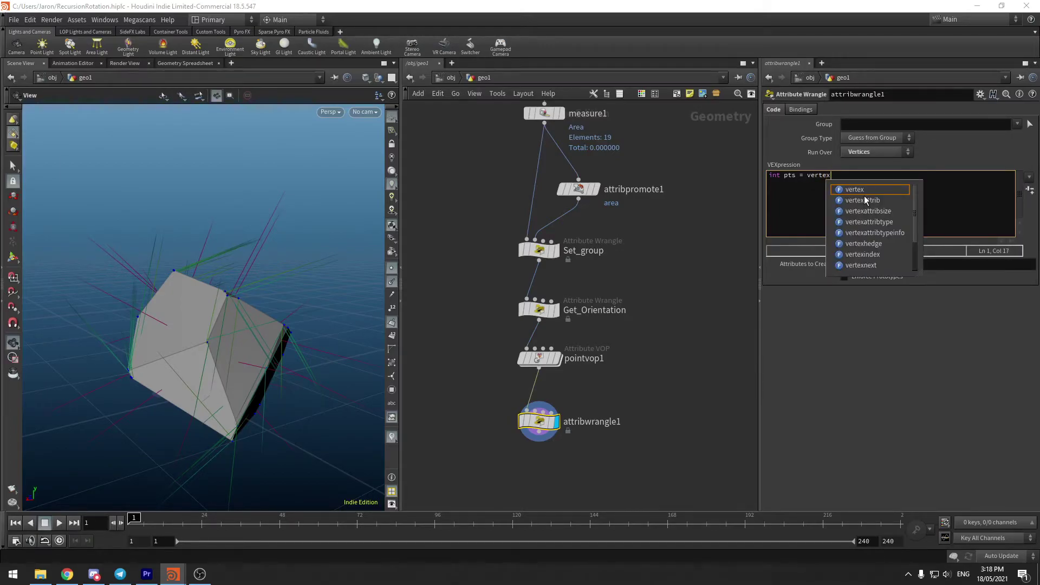
type("point(")
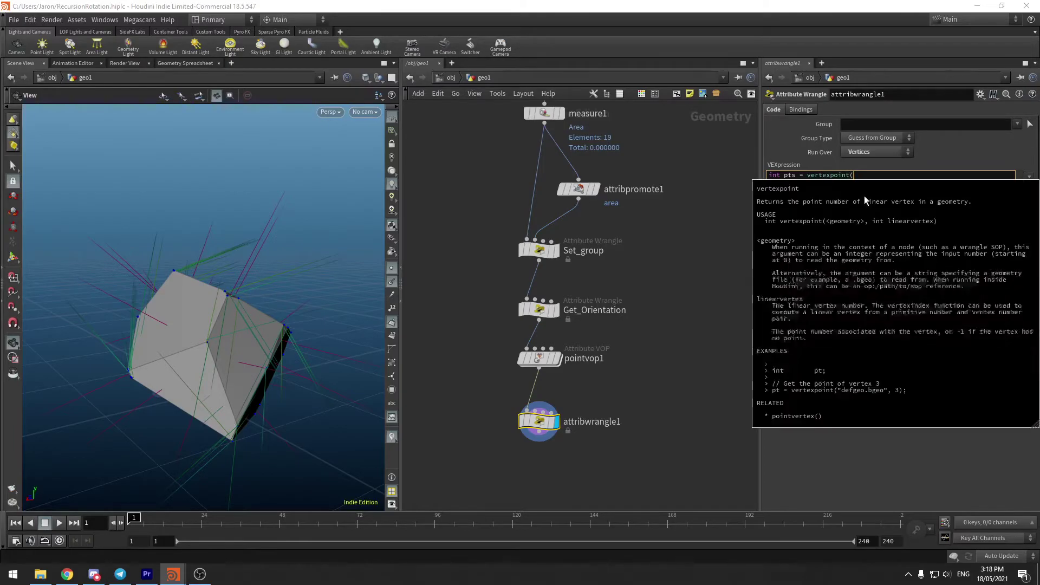
type("0, @")
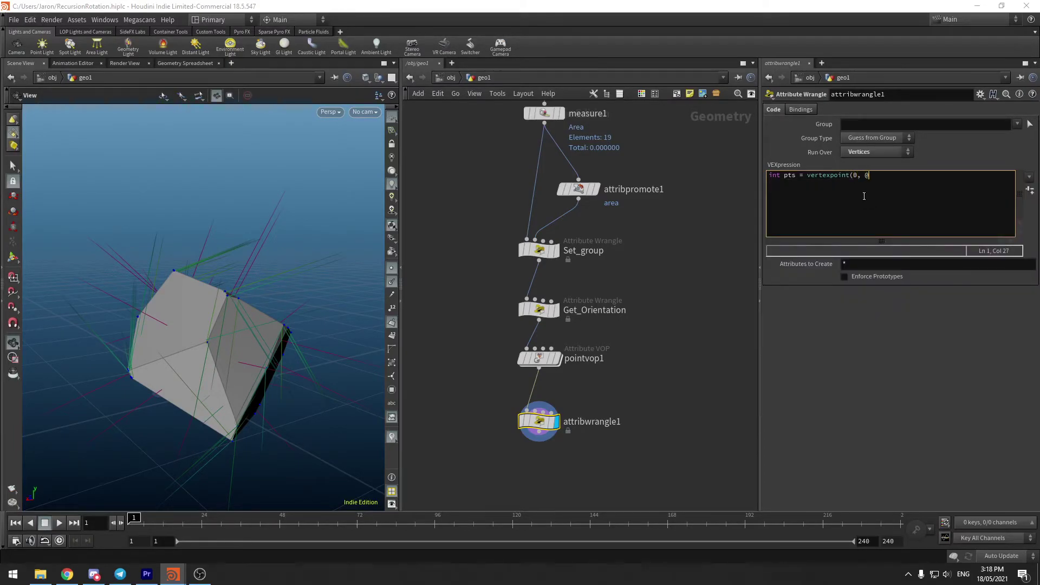
type("vtxnum);")
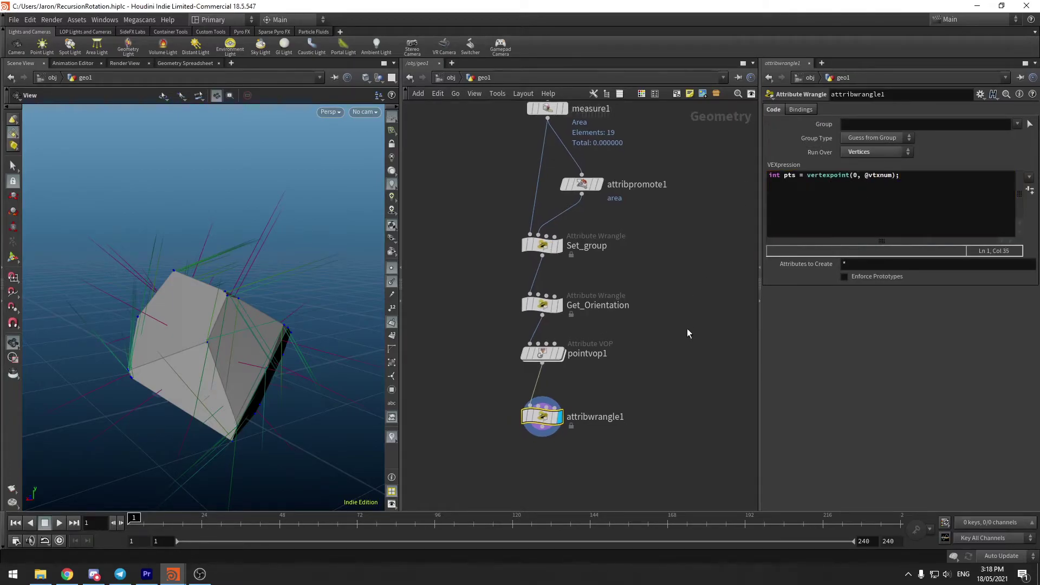
Rename the wrangle's variable pts to pt and add vector4 q = point(0, "trans", pt); on the following line.
left_click_drag(540, 422, 540, 413)
left_click(962, 197)
middle_click(547, 355)
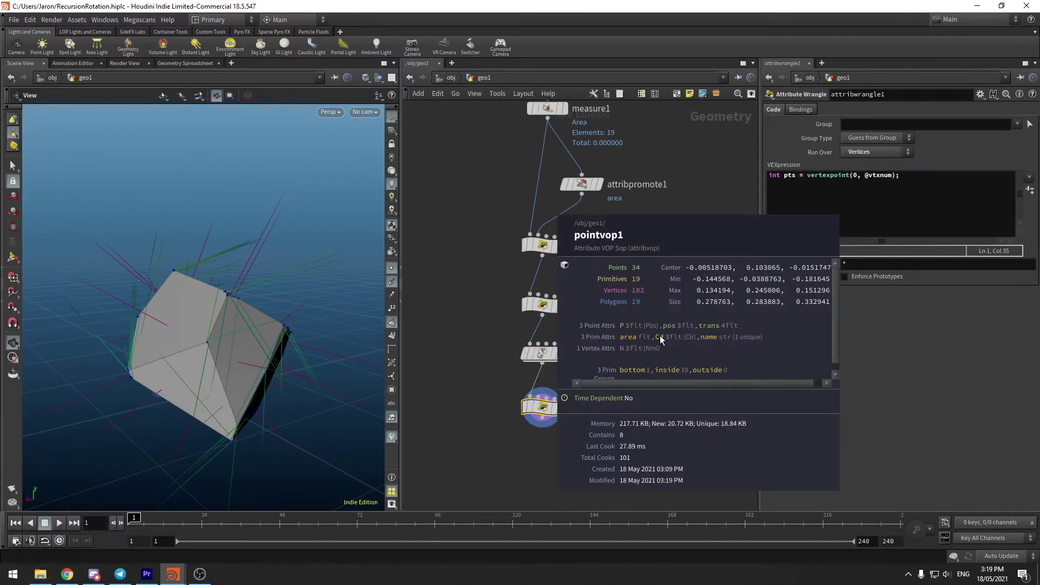
left_click(908, 205)
key("Return")
type("vector4 q = point(0, \"trans\", pt);")
key("ctrl+Return")
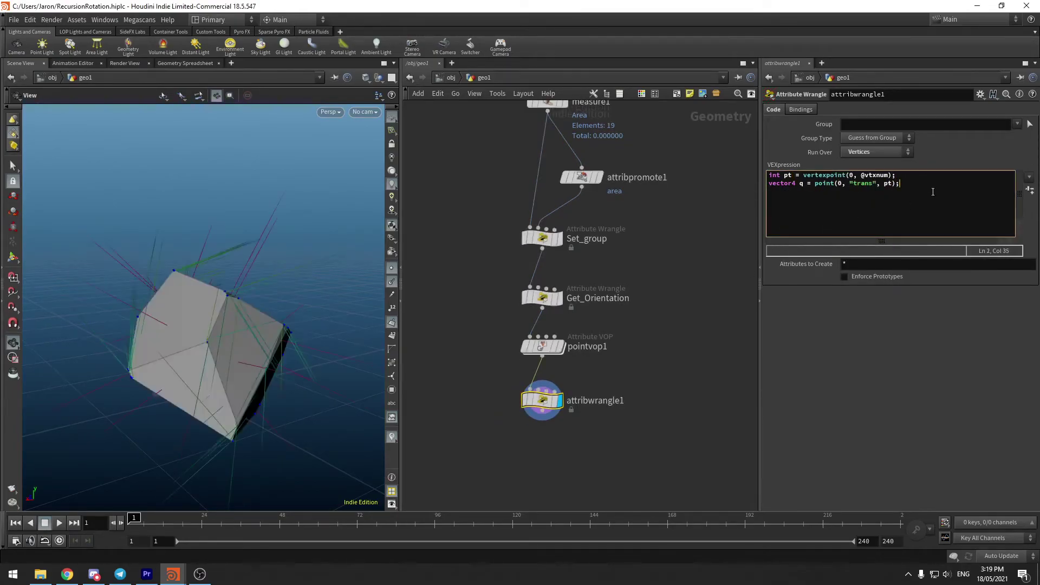
Add matrix3 trans = qconvert(q); and, below it, @N *= trans; to rotate the vertex normals.
key("alt+Tab")
left_click(946, 211)
type("matrix3")
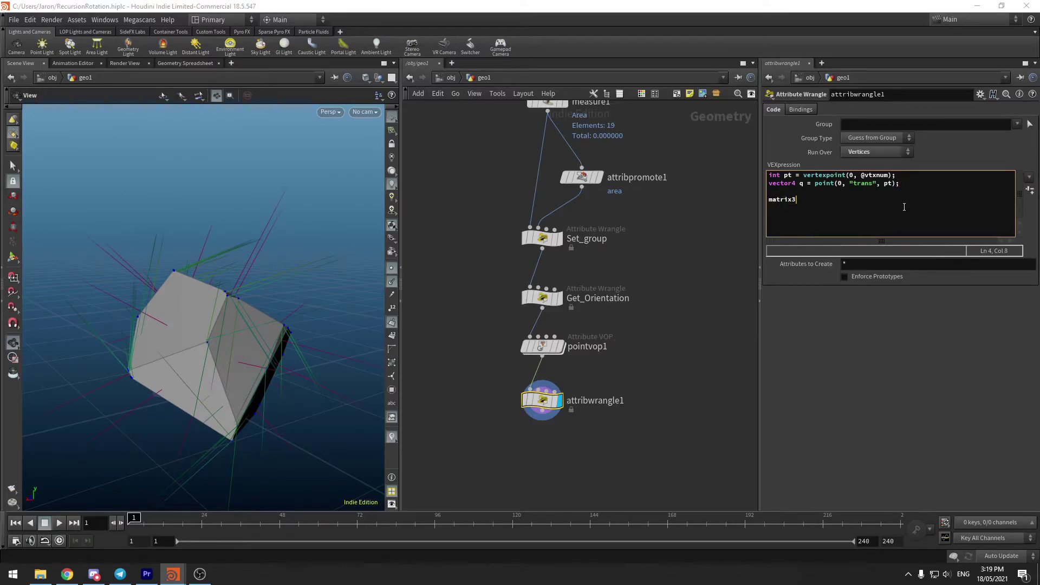
type(" trans = qconvert(q);")
type("@N *= trans;")
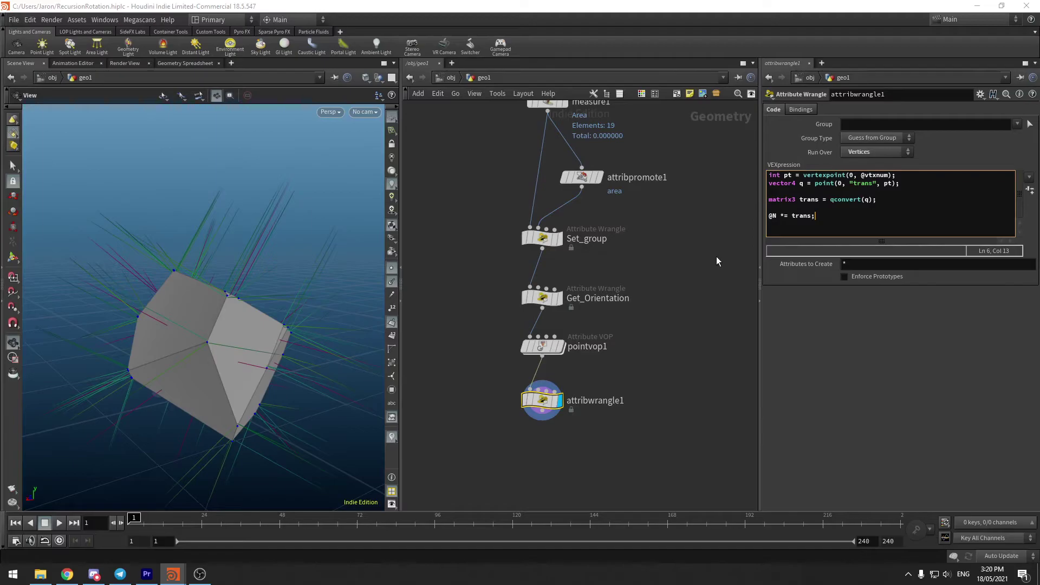
Rename pointvop1 to RotateTowards and save the scene.
middle_click_drag(706, 266, 708, 260)
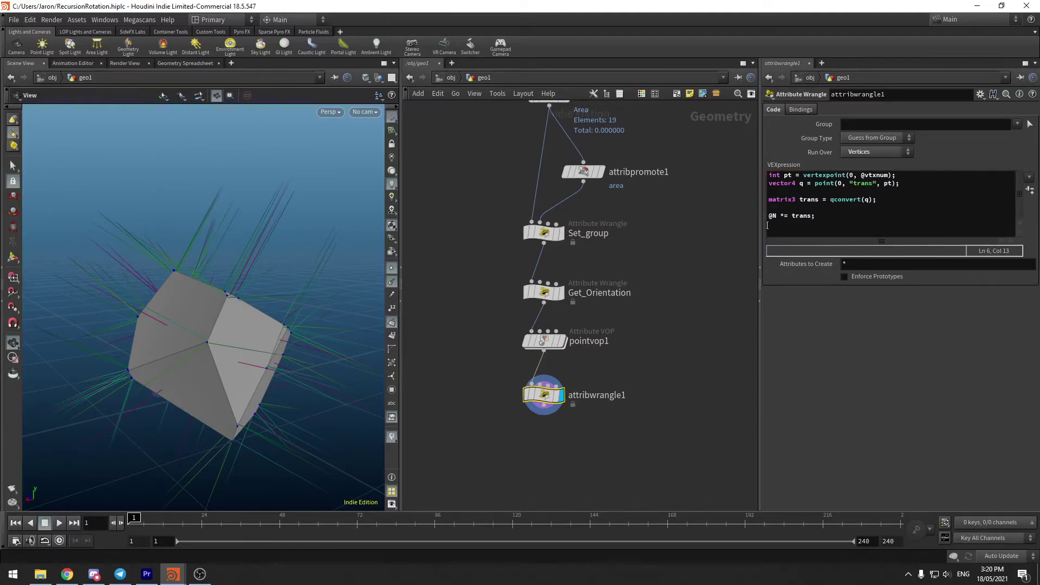
double_click(544, 339)
middle_click_drag(620, 331, 666, 332)
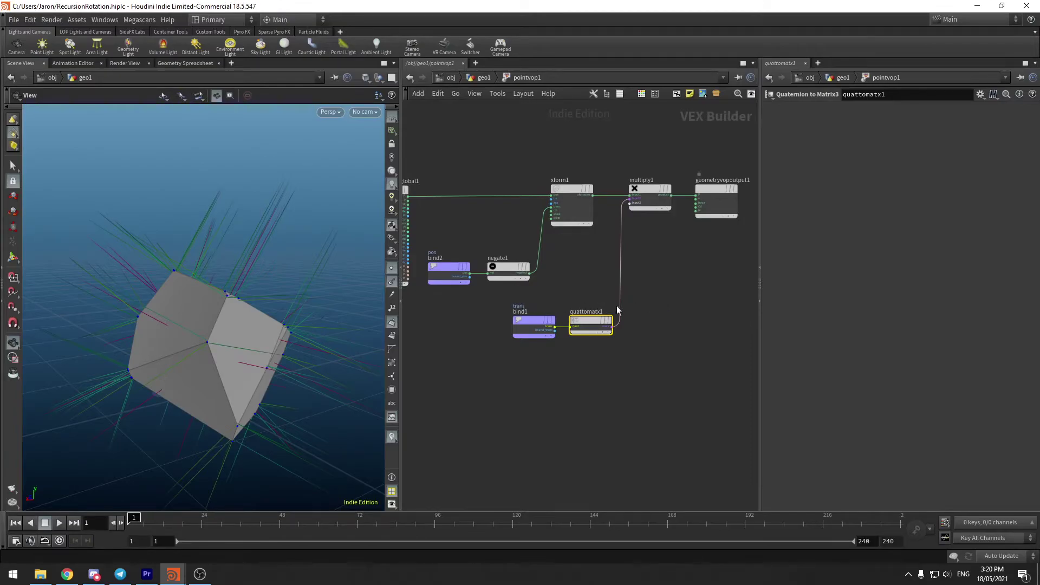
left_click(487, 77)
double_click(598, 341)
type("RotateTowards")
key("Return")
key("ctrl+s")
scroll(177, 359, "down", 5)
left_click_drag(315, 297, 335, 312)
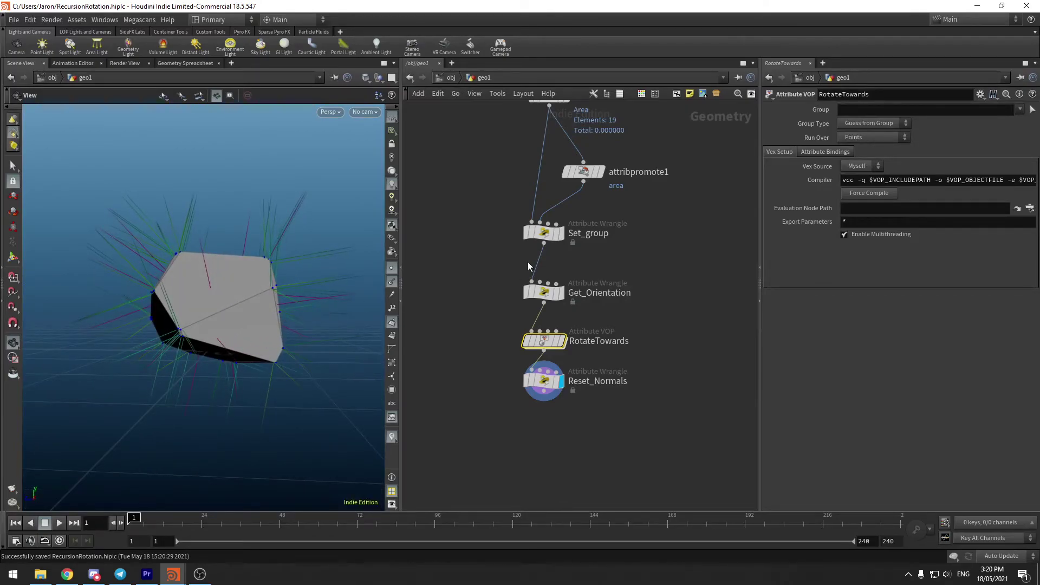
Add a For-Each Number loop to the network.
left_click_drag(243, 361, 283, 326)
left_click(543, 232)
left_click(625, 267)
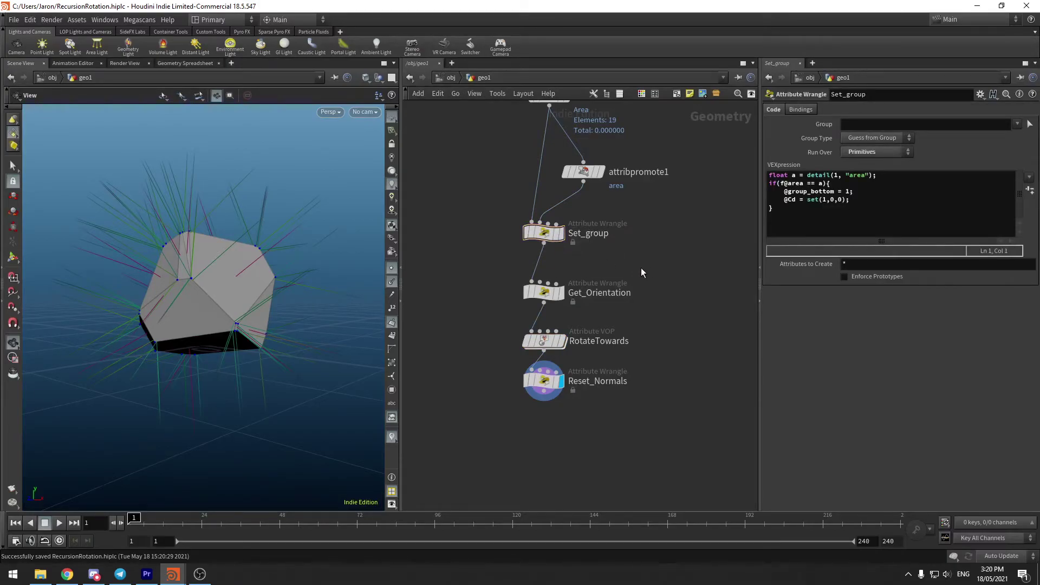
key("Tab")
type("fpr")
key("BackSpace")
key("BackSpace")
type("ore")
key("Down")
key("Down")
key("Down")
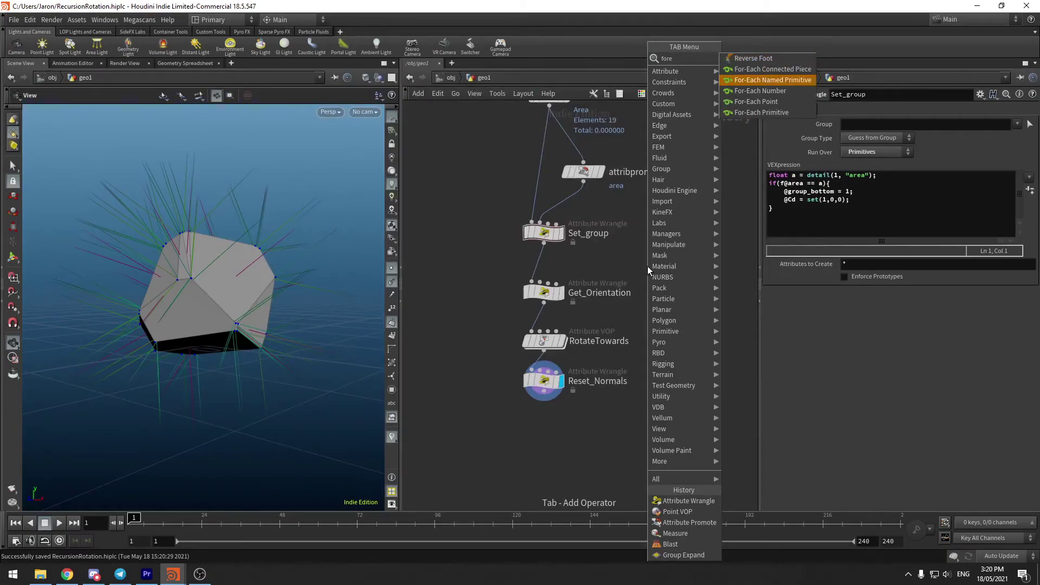
key("Return")
left_click(648, 265)
Insert foreach_begin1 between Set_group and Get_Orientation, and wire foreach_end1 after Reset_Normals as the displayed node.
left_click_drag(647, 266, 539, 277)
left_click_drag(647, 346, 549, 465)
left_click(558, 461)
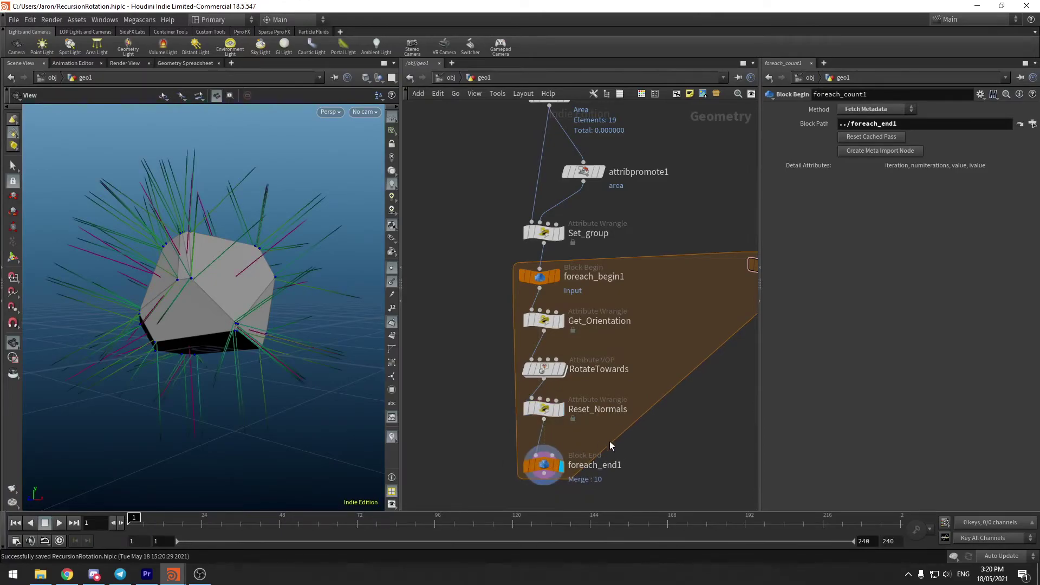
left_click_drag(605, 488, 524, 313)
left_click_drag(544, 320, 539, 319)
Set foreach_end1's gather method to Feedback Each Iteration and foreach_begin1's method to Fetch Feedback.
left_click_drag(612, 441, 512, 507)
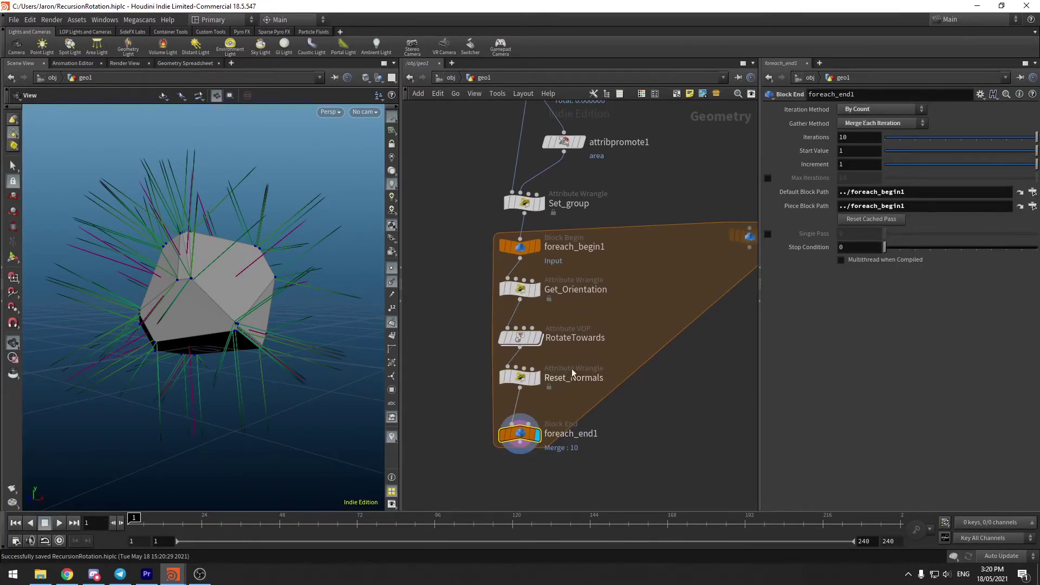
left_click(873, 125)
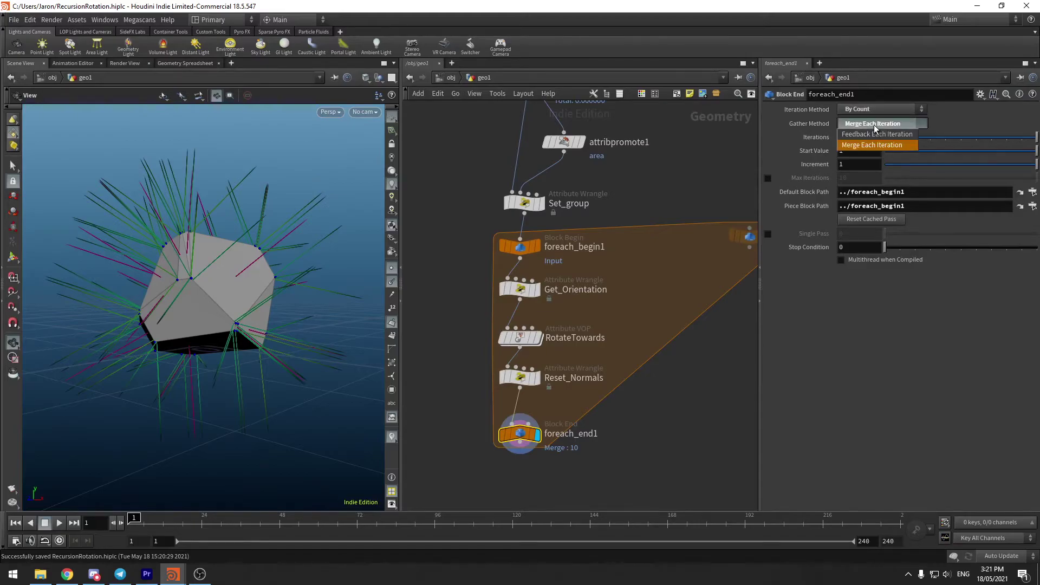
left_click(875, 133)
left_click(580, 262)
left_click(858, 111)
left_click(865, 119)
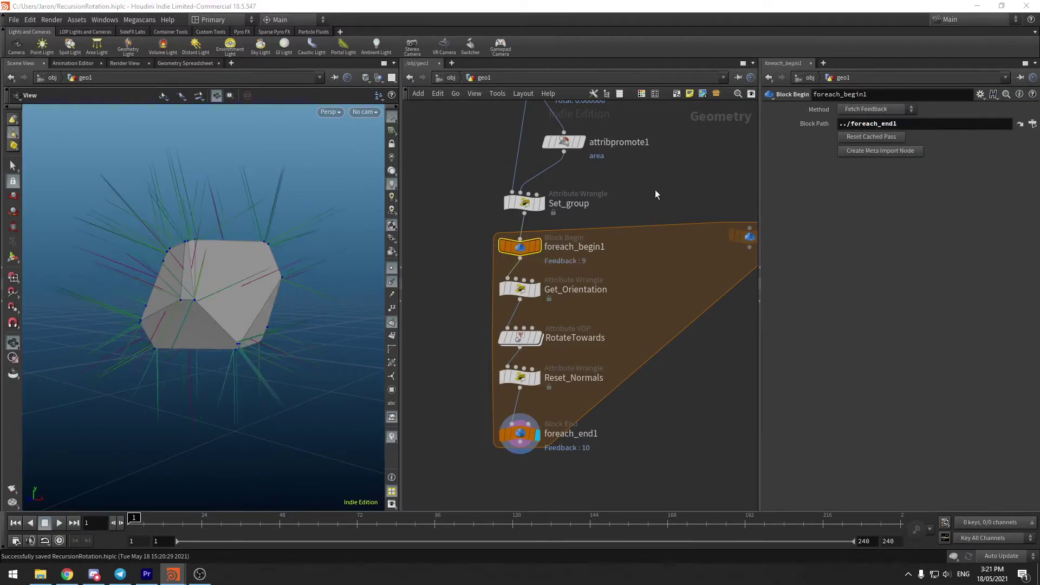
Align the five nodes of the loop directly beneath Set_group.
left_click_drag(601, 222, 489, 451)
left_click_drag(526, 247, 531, 249)
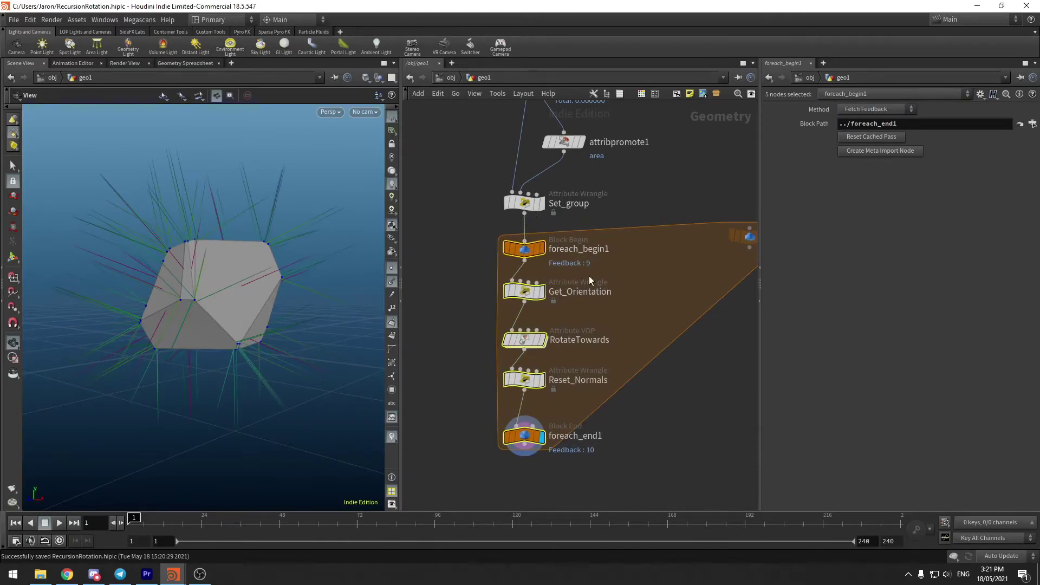
left_click(575, 274)
Set the number of iterations on foreach_end1 to 1000.
left_click(524, 435)
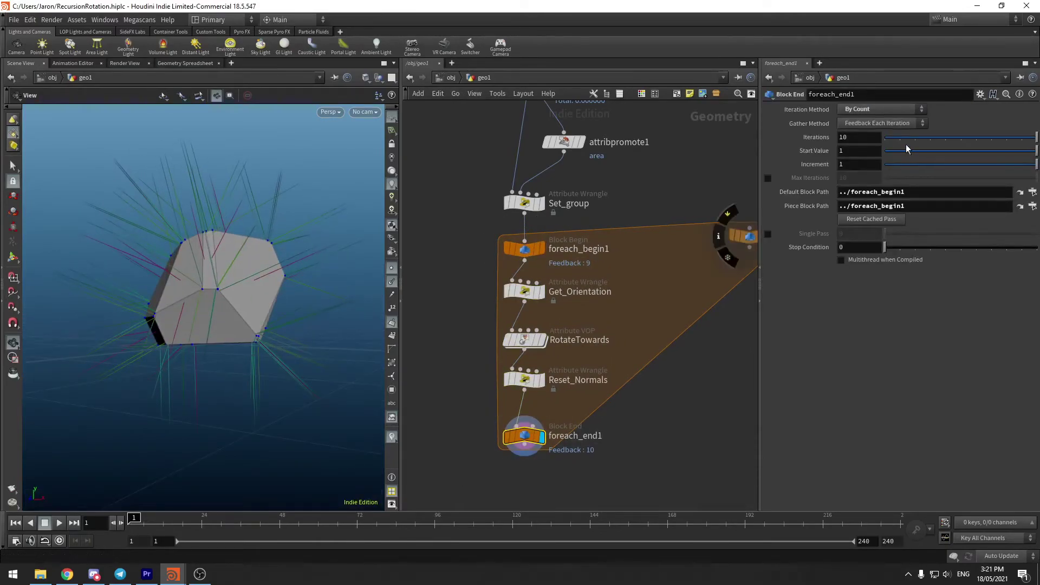
left_click(883, 140)
left_click_drag(882, 139, 1035, 138)
middle_click_drag(861, 137, 888, 161)
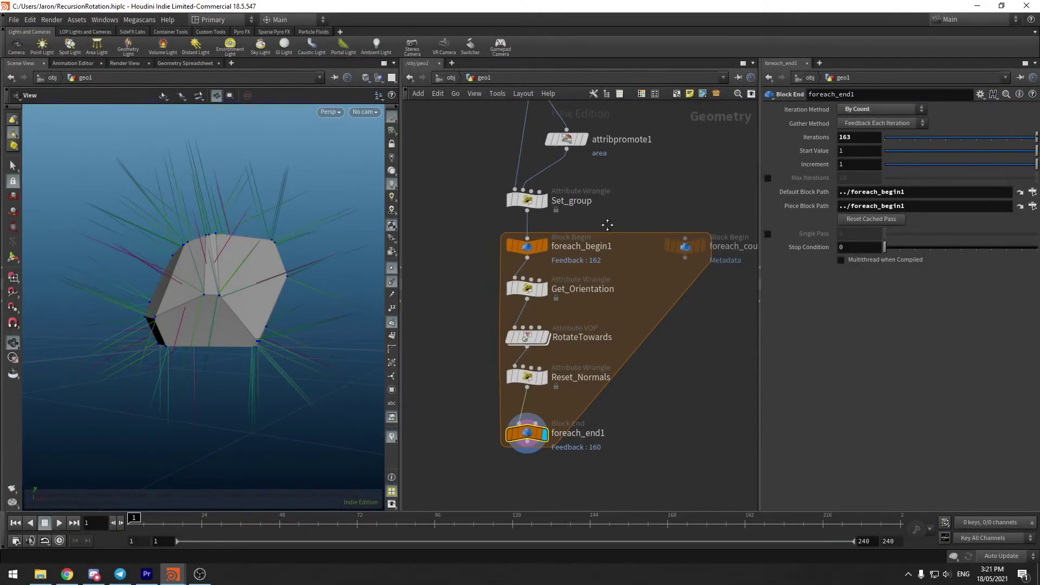
middle_click_drag(607, 224, 610, 218)
left_click(859, 137)
type("1000")
key("Return")
mouse_move(232, 290)
left_mouse_down()
mouse_move(260, 304)
mouse_move(222, 303)
left_mouse_up()
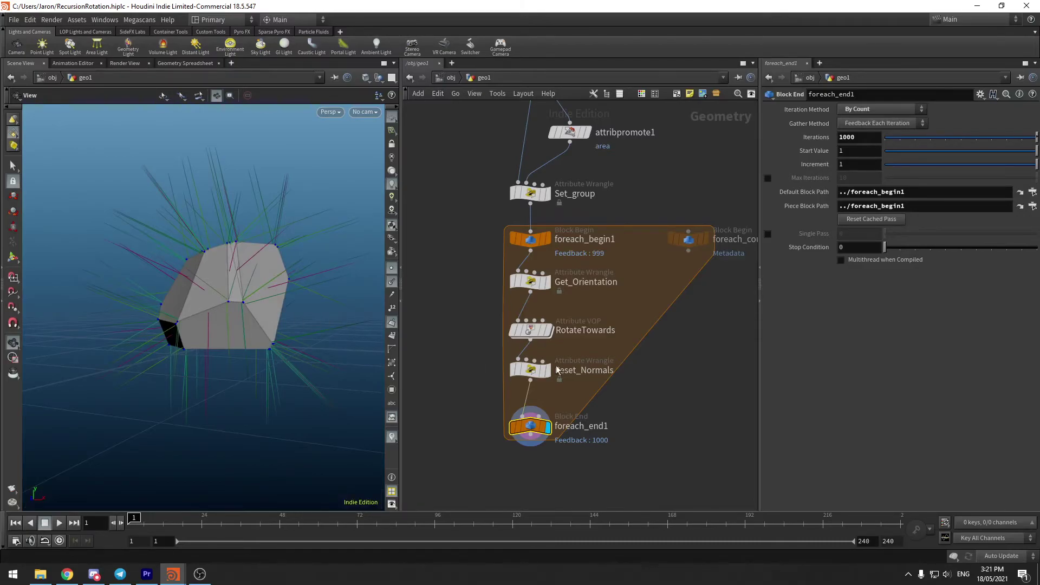
Insert an Attribute Wrangle between Reset_Normals and foreach_end1, inside the loop.
key("Tab")
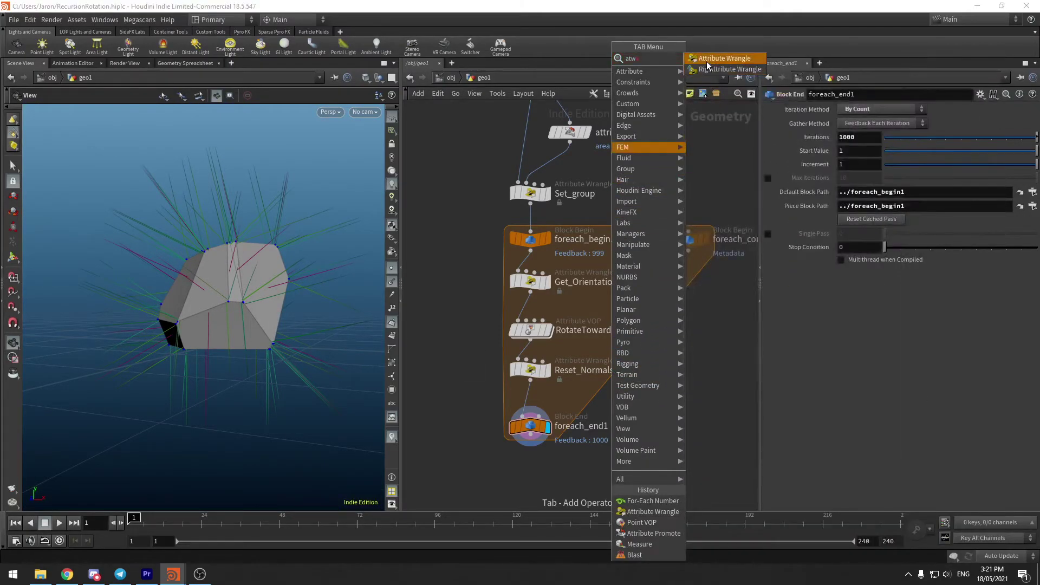
left_click(742, 121)
left_click(523, 405)
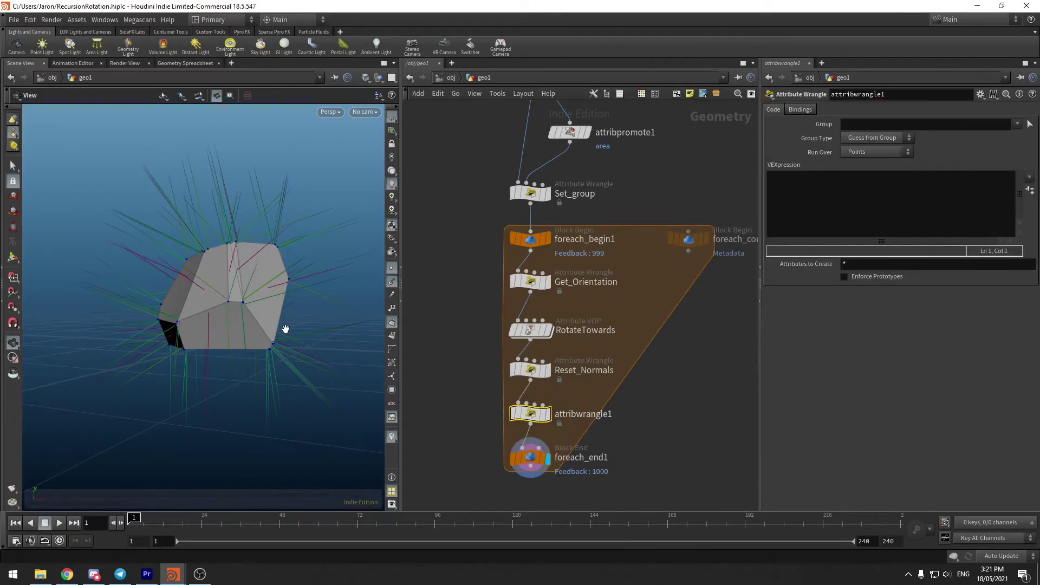
left_click_drag(270, 331, 236, 372)
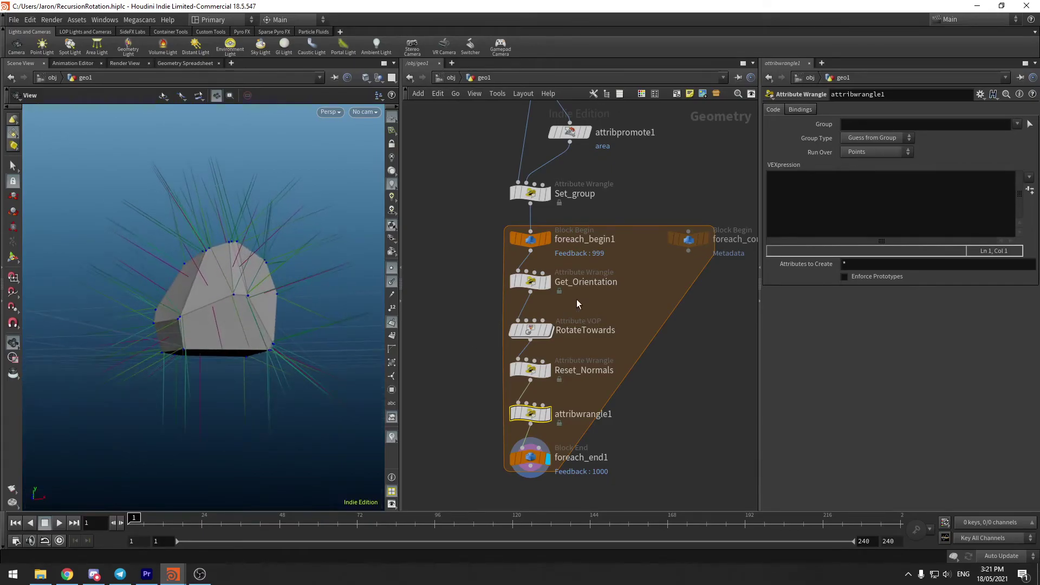
left_click(531, 281)
left_click(531, 415)
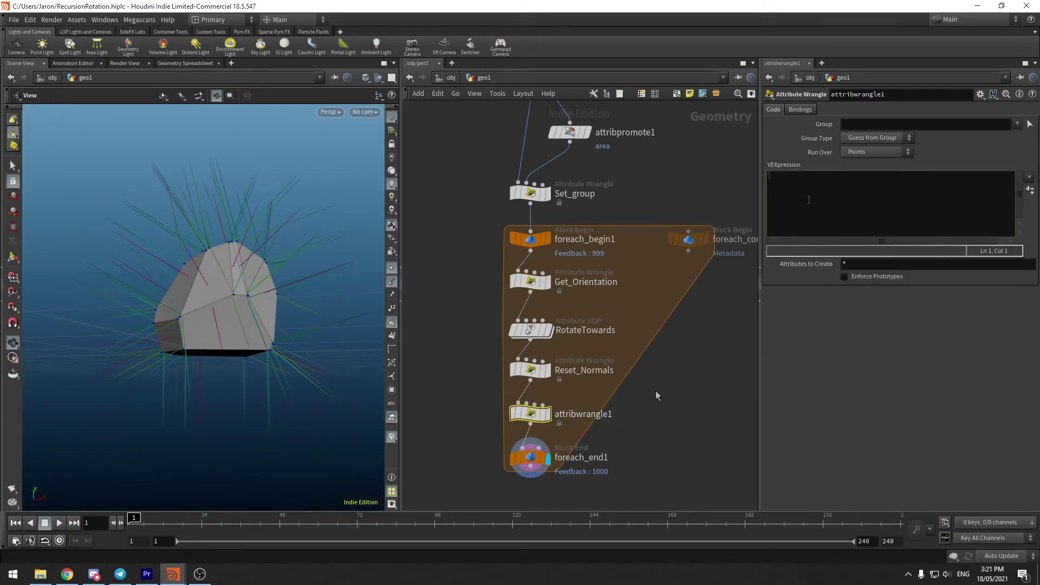
type("if(@group_bottom == 1){")
key("Return")
key("Return")
type("}")
left_click(856, 155)
left_click(860, 175)
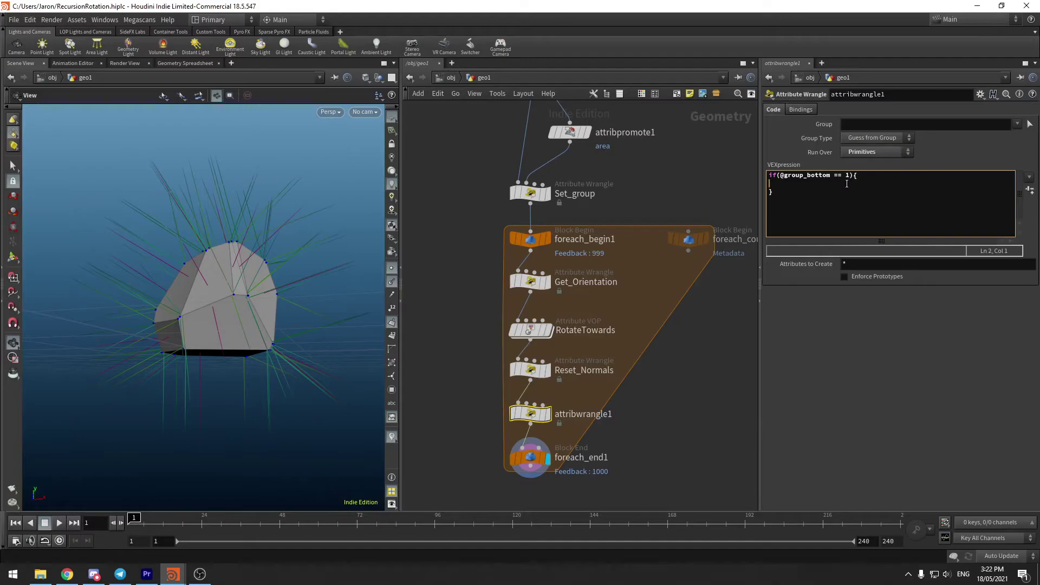
type("vector normal = prim_normal(0, @primnu")
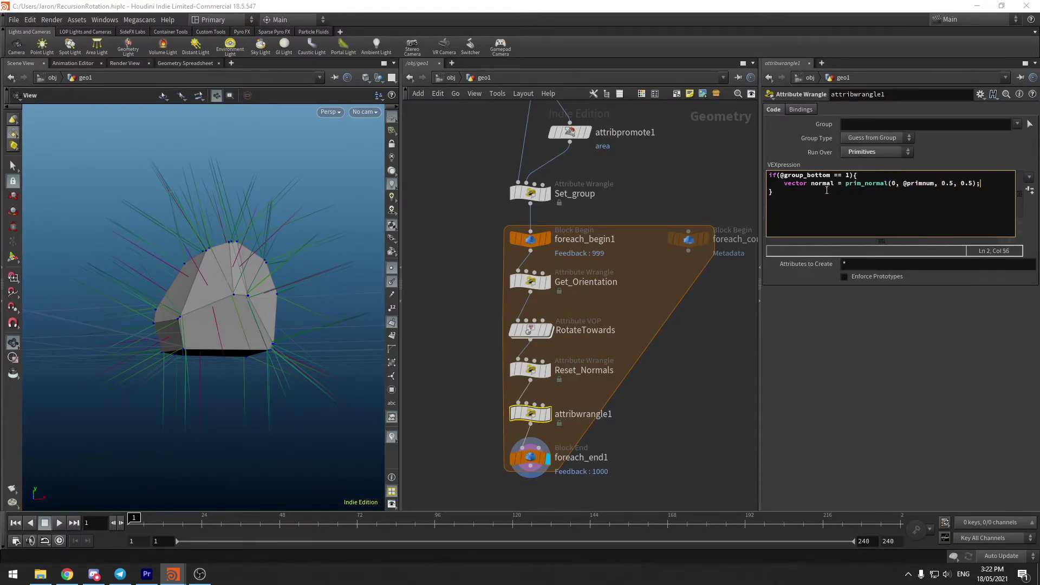
type("m, 0.5, 0.5);")
key("Return")
type("float d = dot(normal, chv(\"Dow")
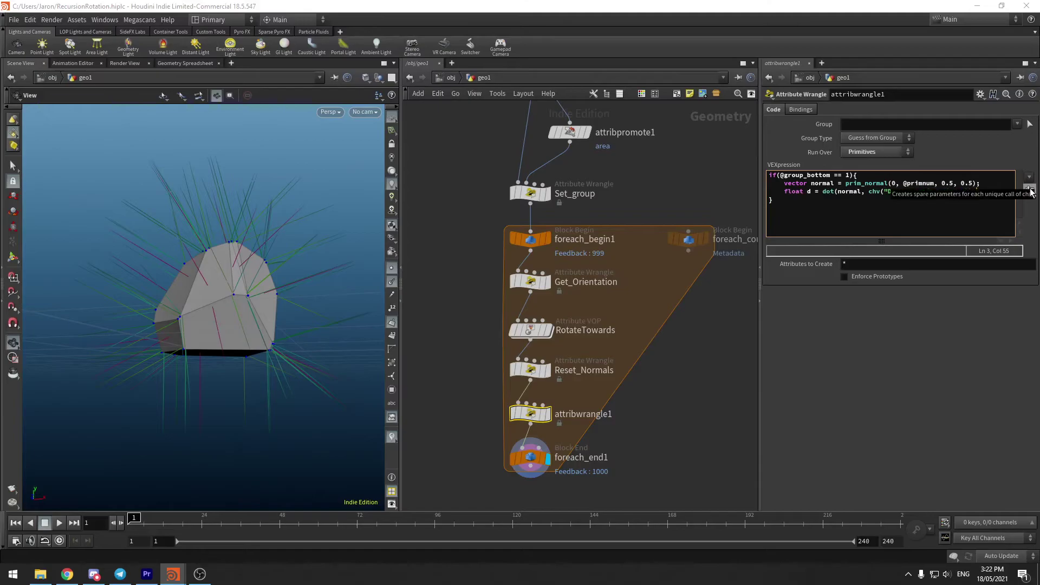
left_click(1029, 191)
Link the new wrangle's Downwardsdirections parameter to Get_Orientation's Downwardsdirection by relative reference.
left_click(530, 281)
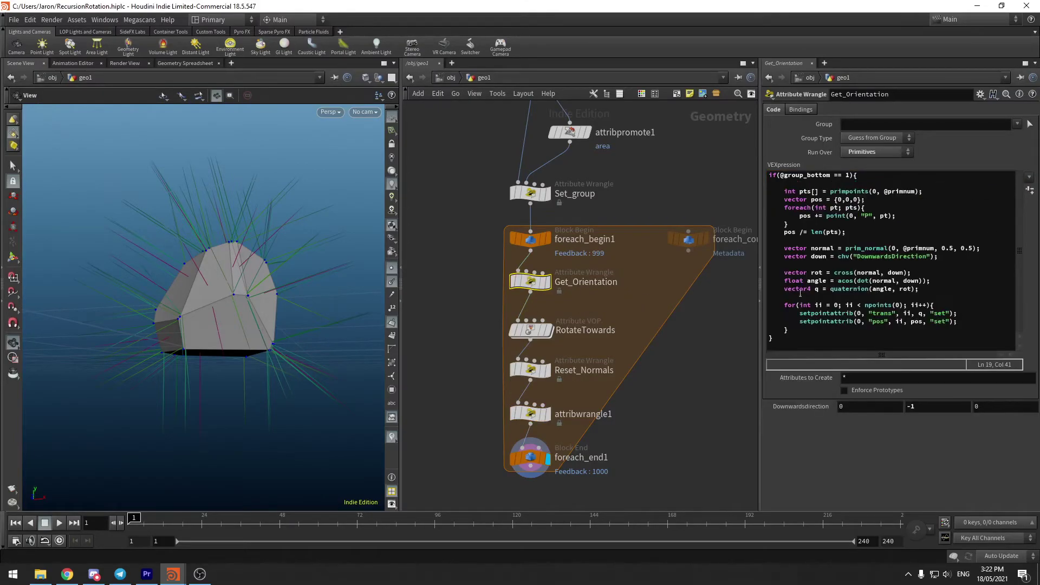
right_click(810, 405)
left_click(866, 413)
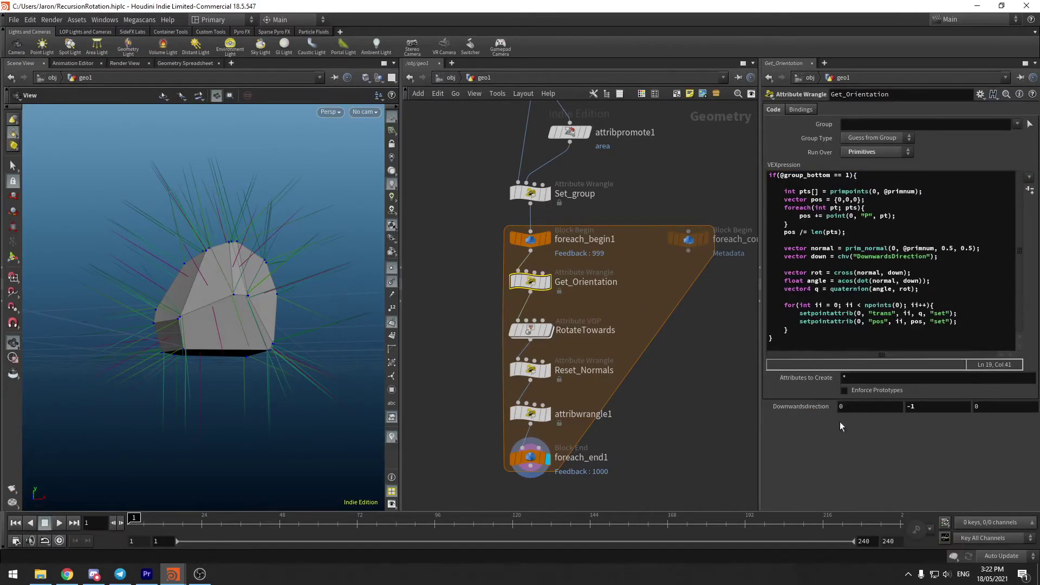
left_click(530, 414)
right_click(803, 295)
left_click(837, 392)
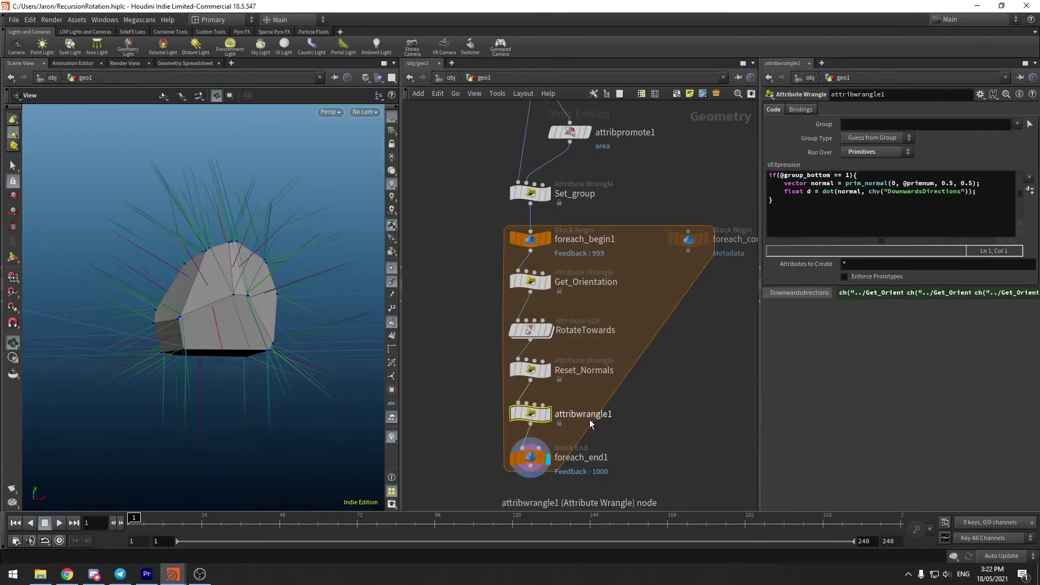
Rename attribwrangle1 to Get_Threshold.
double_click(590, 415)
type("Get_Treh")
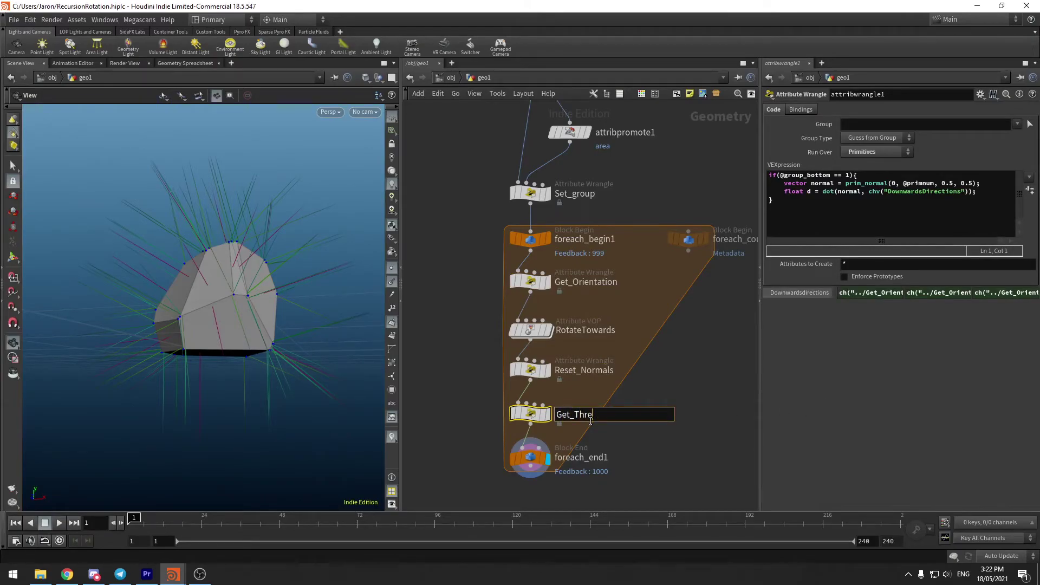
type("shold")
key("Return")
Below the dot product, add a for loop over npoints(0) containing setpointattrib(0, "distFromPos", ii, d, "set");.
left_click(983, 193)
key("Return")
key("Return")
type("for(int ii = 0; ii < npoints(0); ii++){")
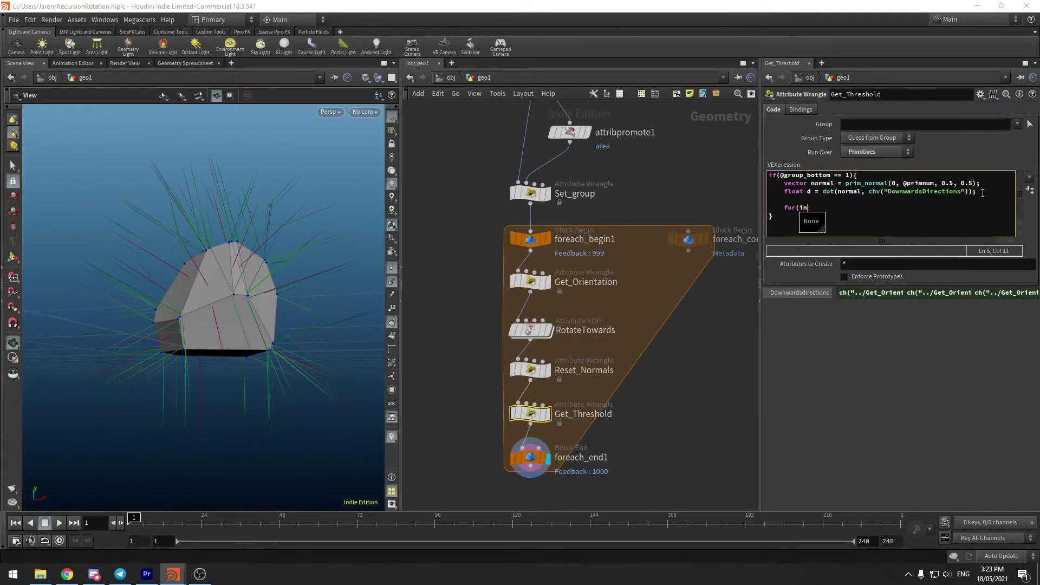
key("Return")
type("setpointattrib(0, \"distFromPos\",")
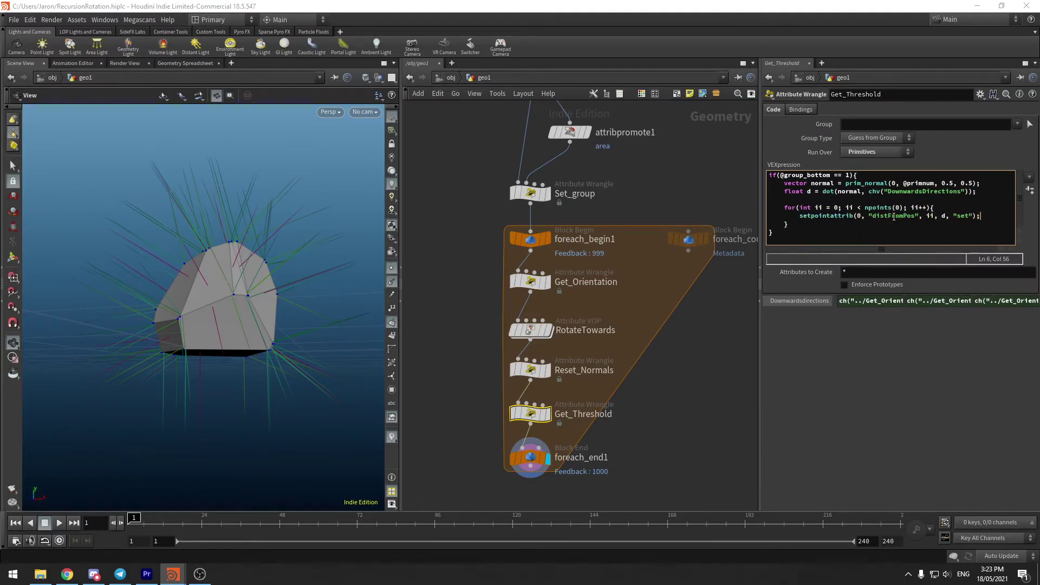
type(" ii, d, \"set\");")
Widen the parameter area and set foreach_end1's Stop Condition to point(0, 0, "distFromPos", 0).
middle_click_drag(682, 408, 702, 371)
key("Down")
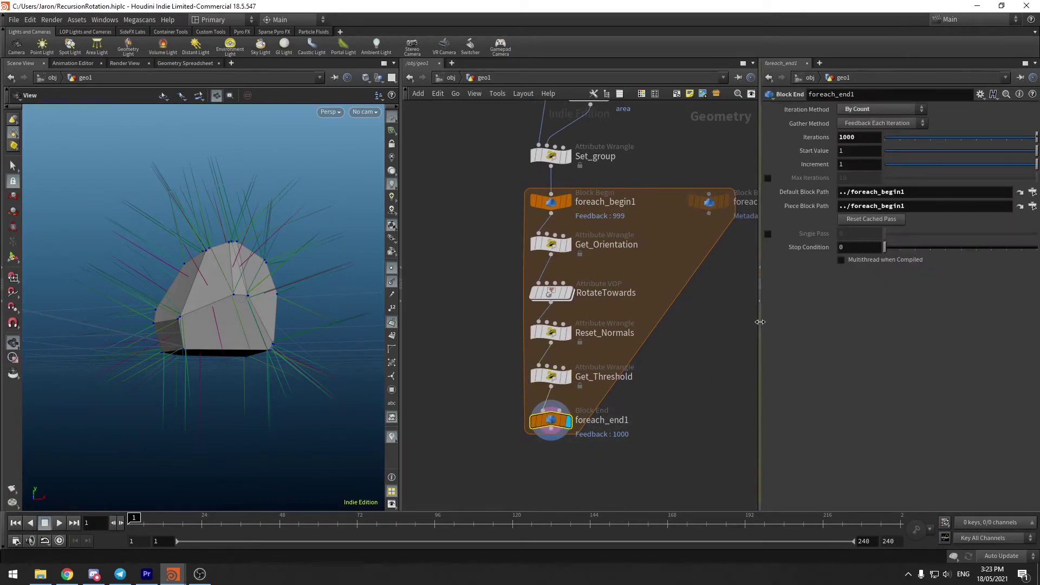
left_click_drag(760, 358, 637, 357)
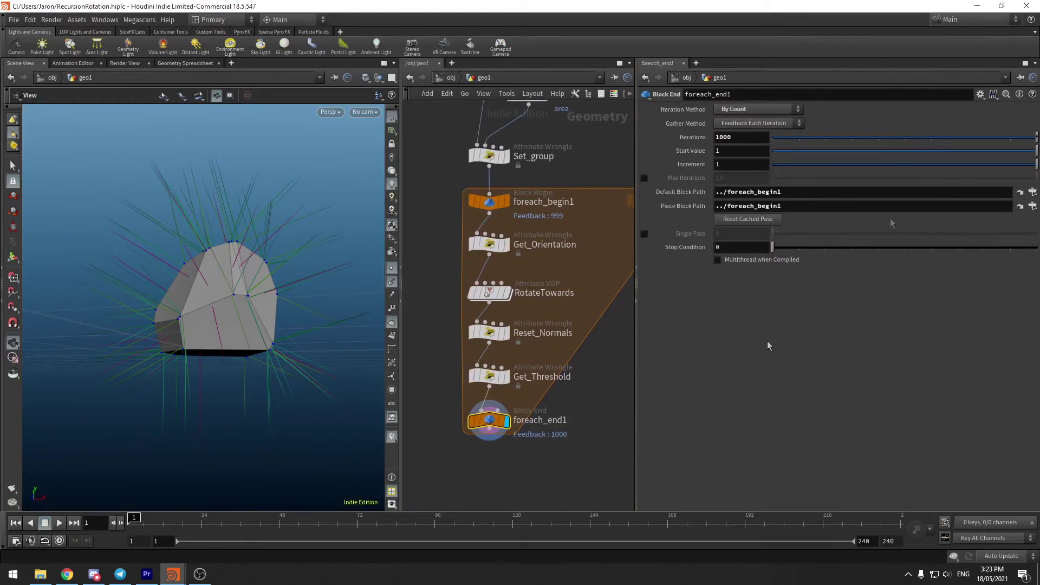
left_click(733, 247)
type("point(0, 0")
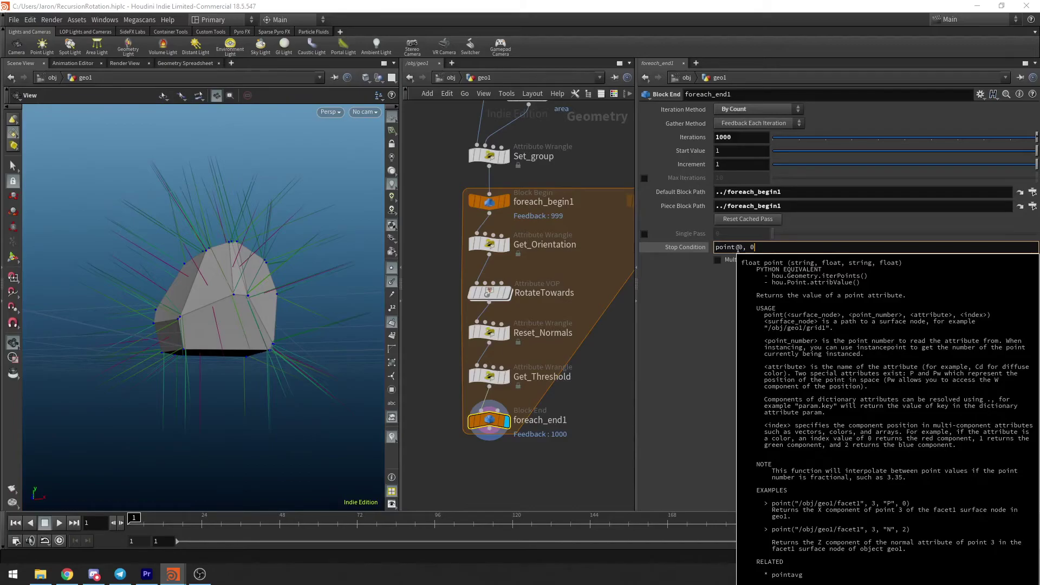
key("Escape")
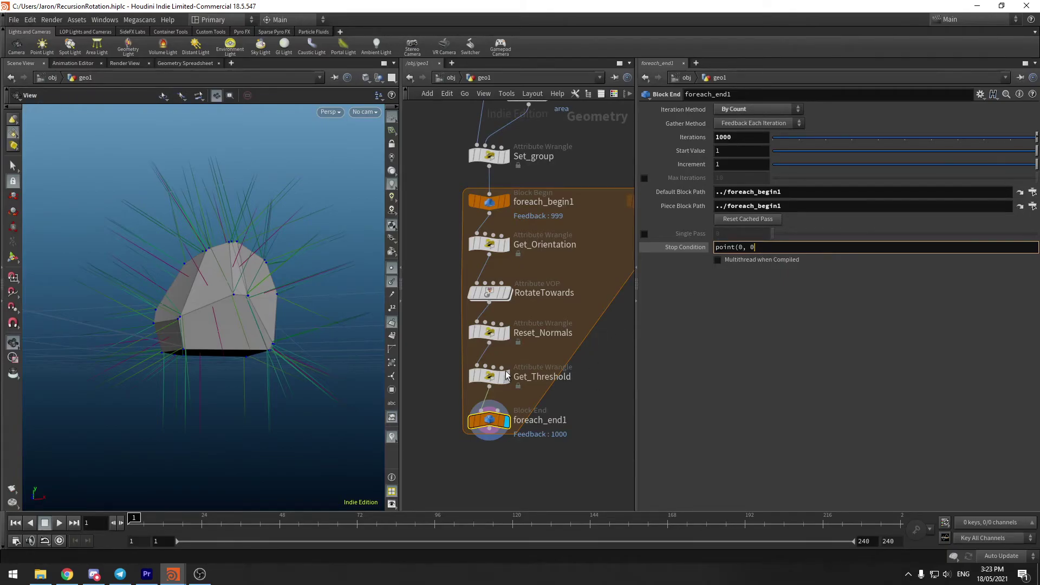
mouse_move(489, 377)
type("\"\"")
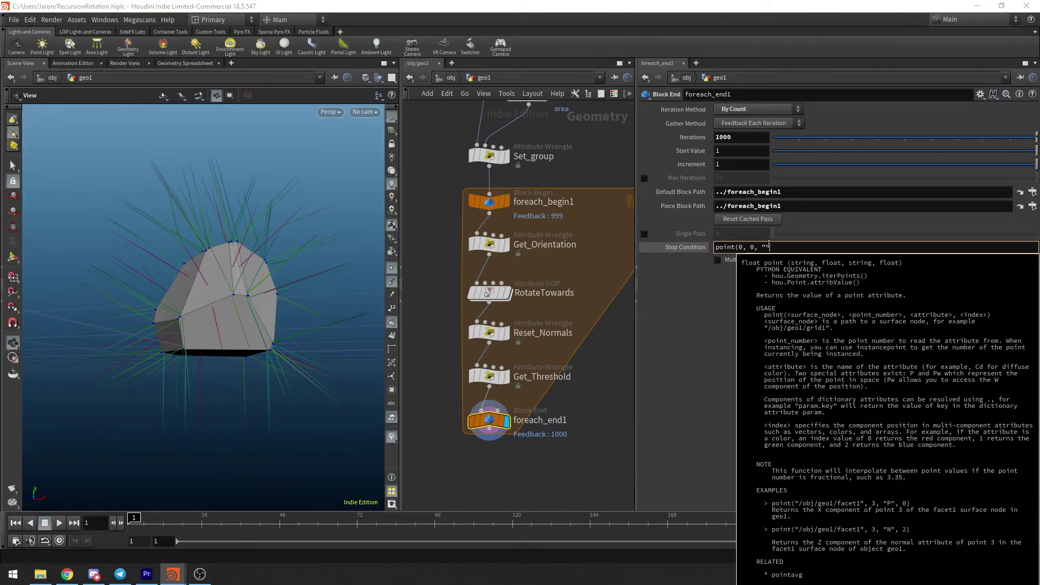
key("Left")
type(")")
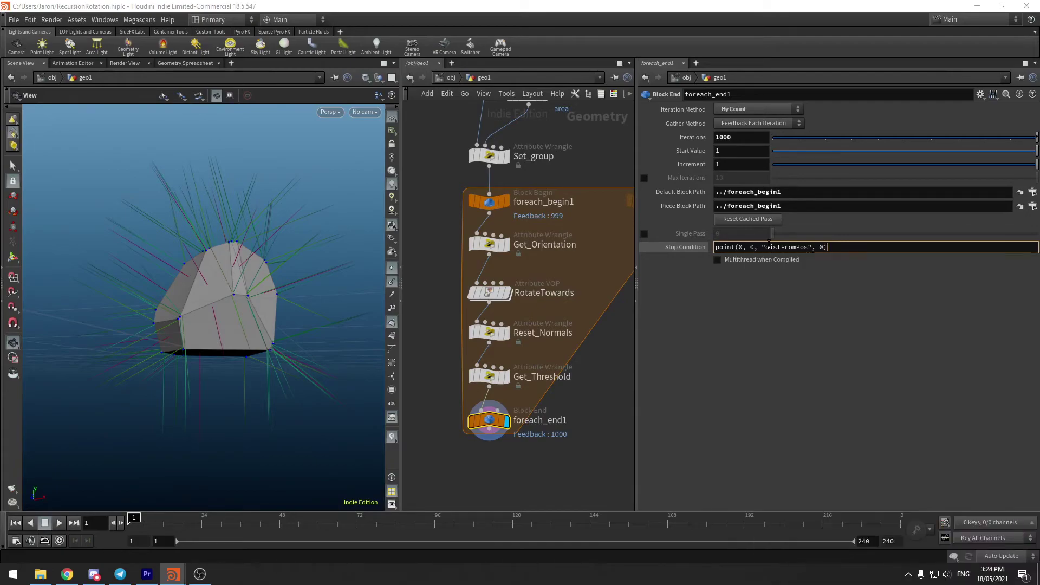
key("Return")
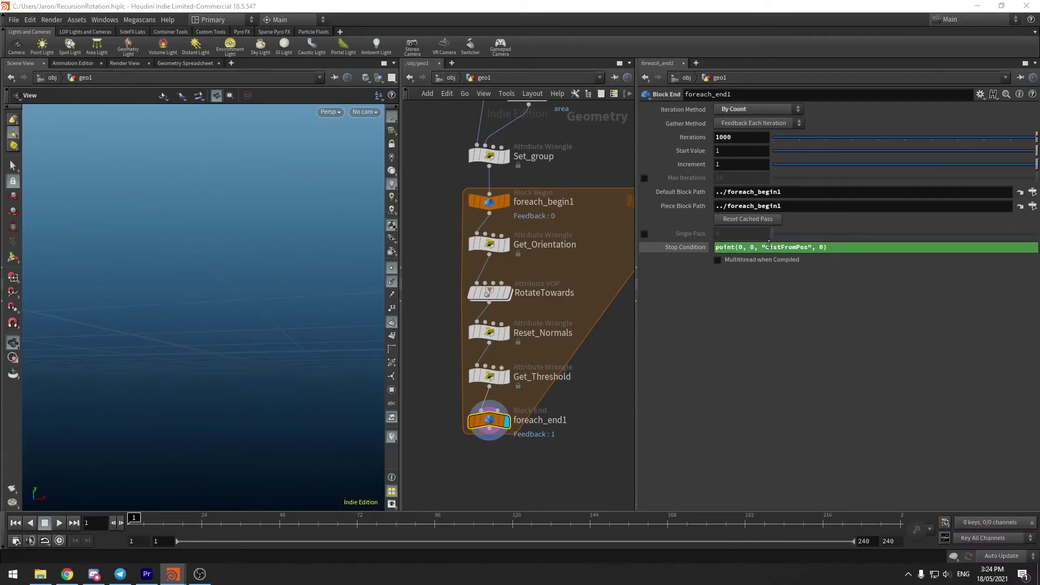
Check the evaluated value of the Stop Condition and the piece's orientation in the viewport.
left_click(671, 253)
left_click_drag(230, 356, 204, 367)
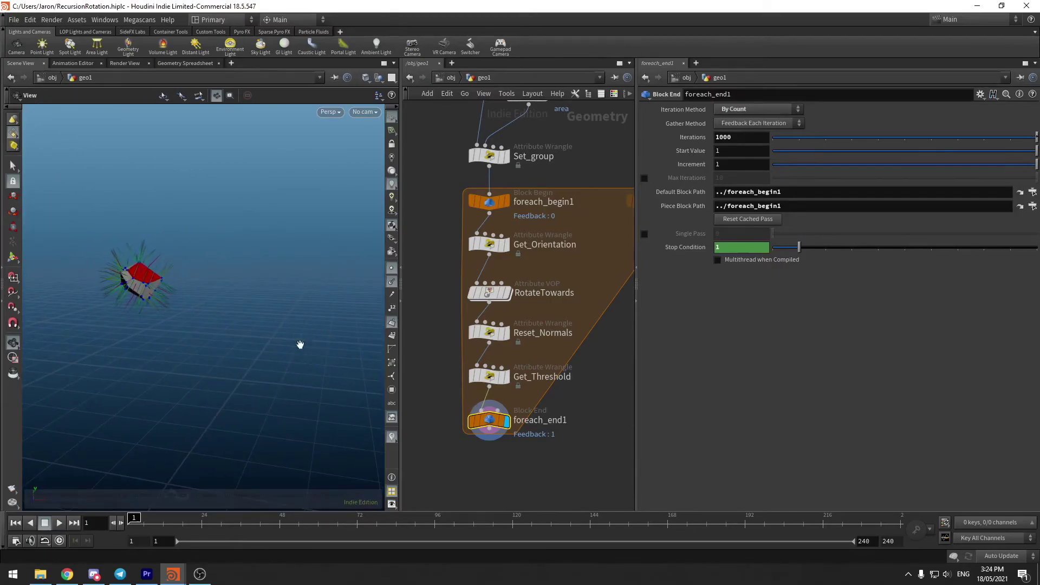
left_click_drag(310, 350, 247, 312)
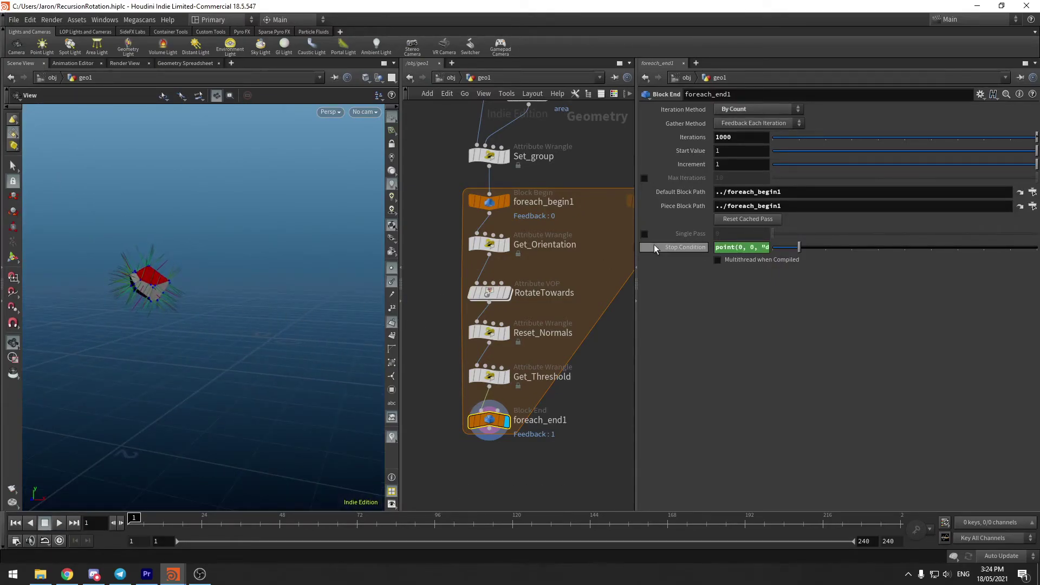
left_click(678, 247)
Add a spare input to foreach_end1 and point it at foreach_begin1.
left_click(980, 95)
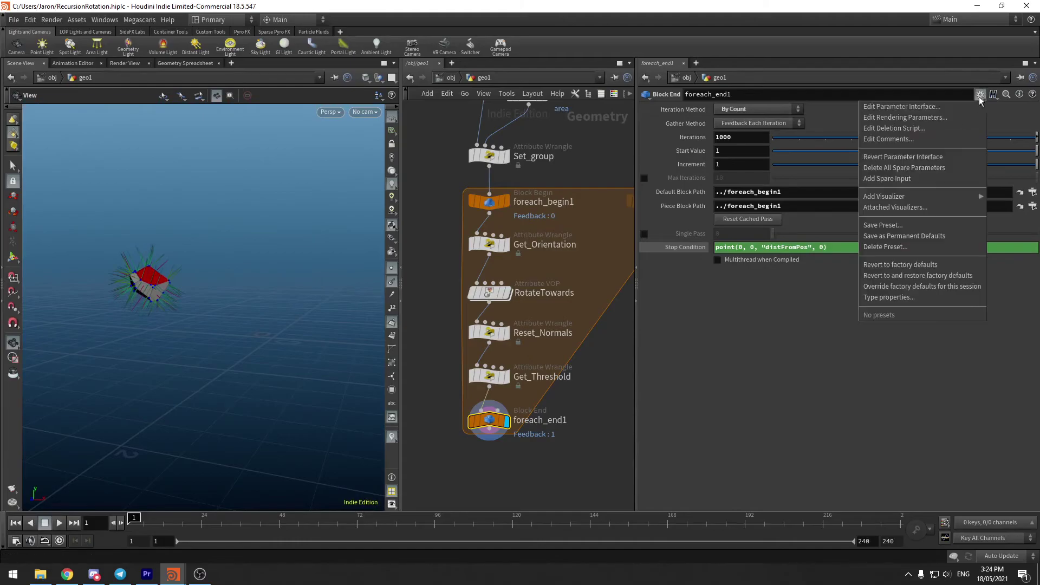
left_click(928, 174)
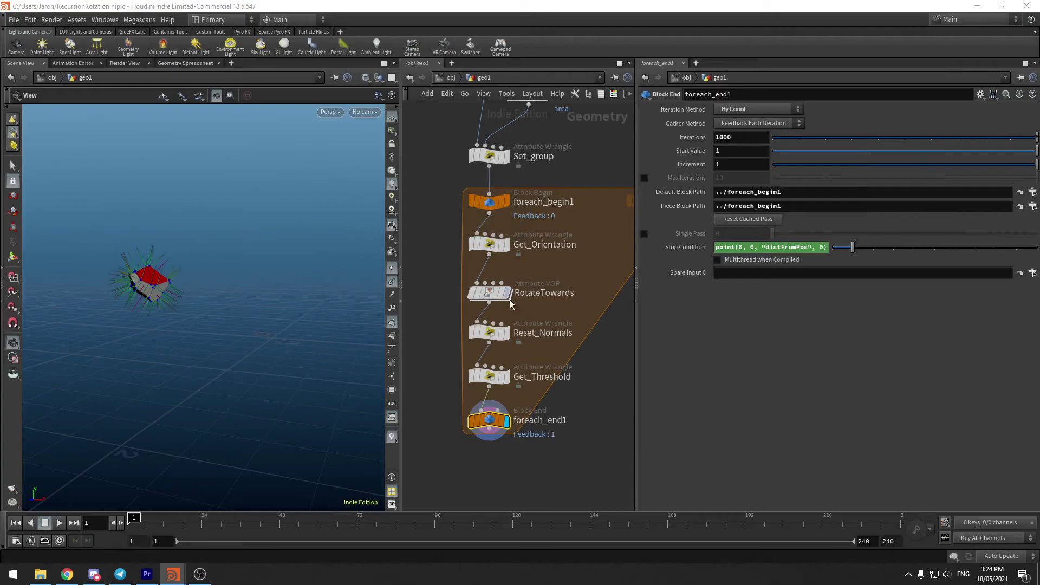
left_click_drag(489, 201, 743, 272)
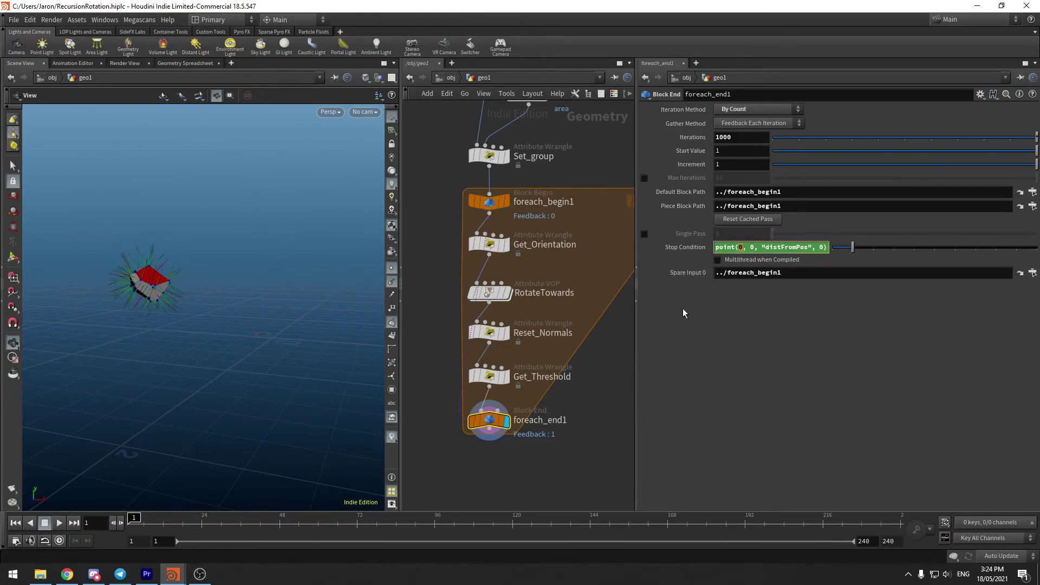
Set the first argument of the Stop Condition's point() expression to -1 and check its evaluated value and the piece's orientation.
type("-1")
key("Return")
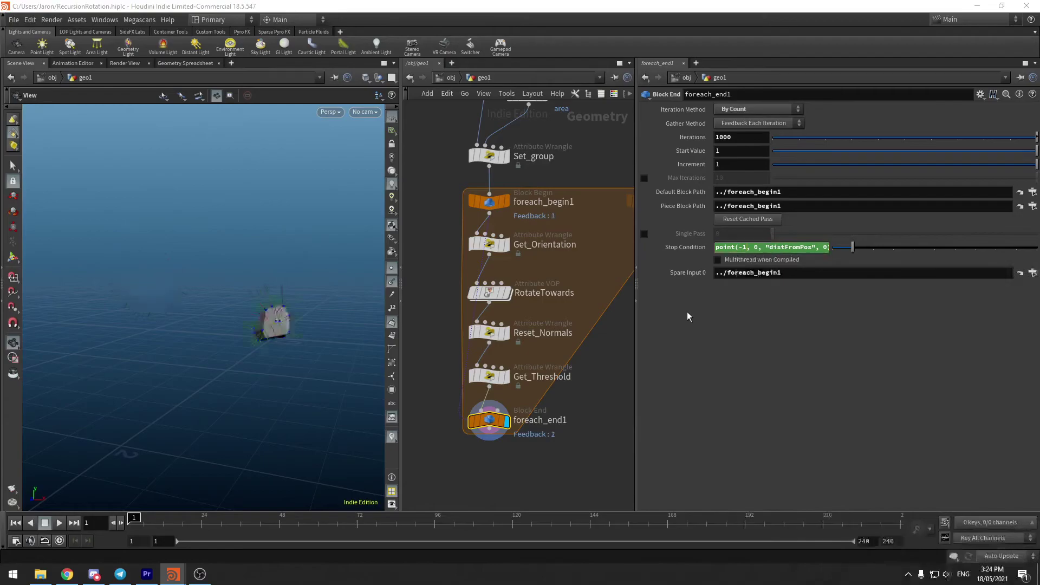
key("space+g")
left_click_drag(290, 319, 232, 314)
left_click(668, 251)
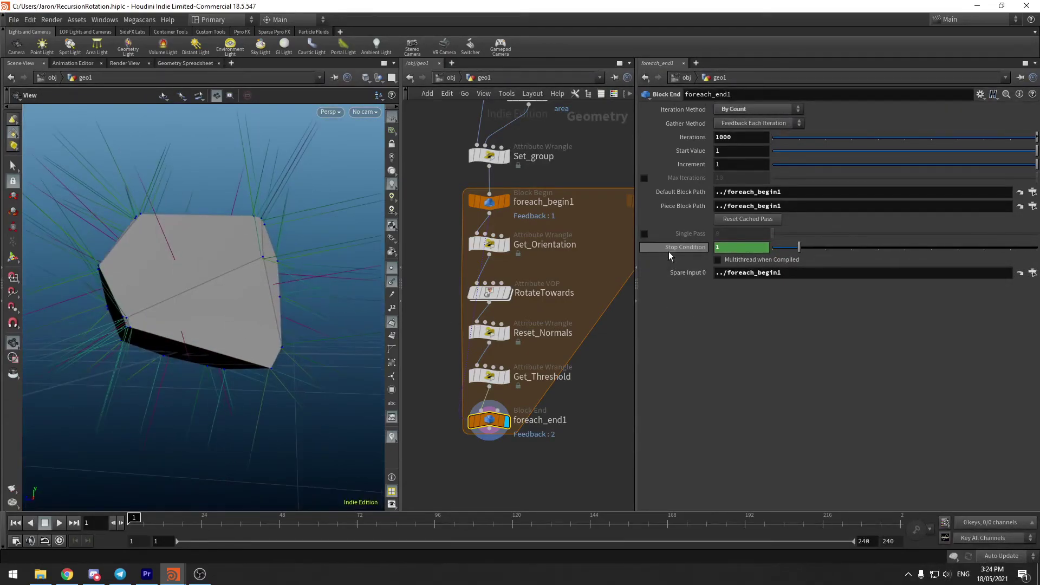
middle_click_drag(496, 423, 590, 397)
right_click_drag(189, 311, 179, 314)
left_click_drag(179, 313, 195, 321)
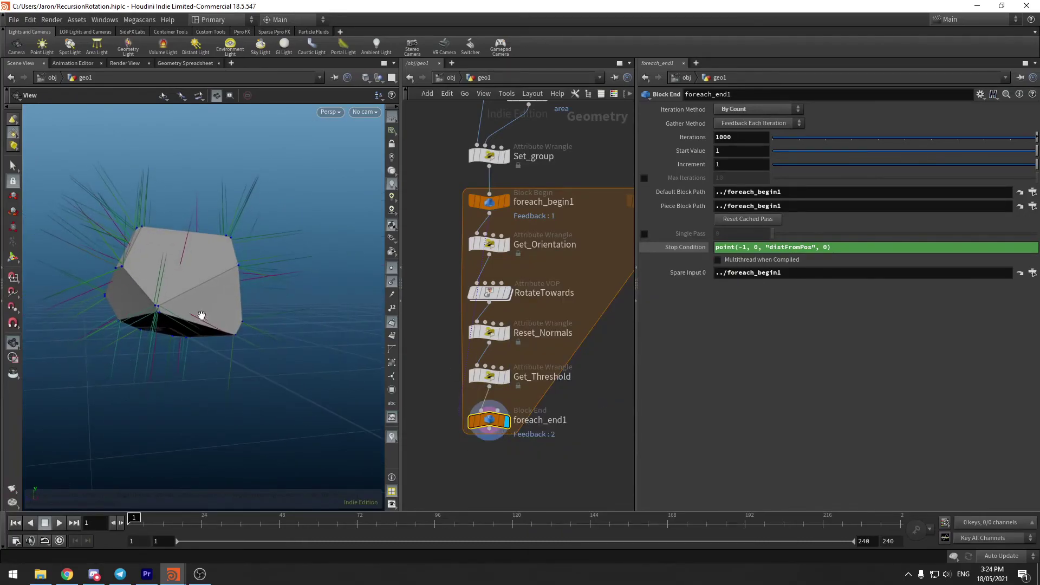
Append a "> 0.99" comparison to foreach_end1's Stop Condition and tighten the threshold to 0.9999.
left_click(855, 247)
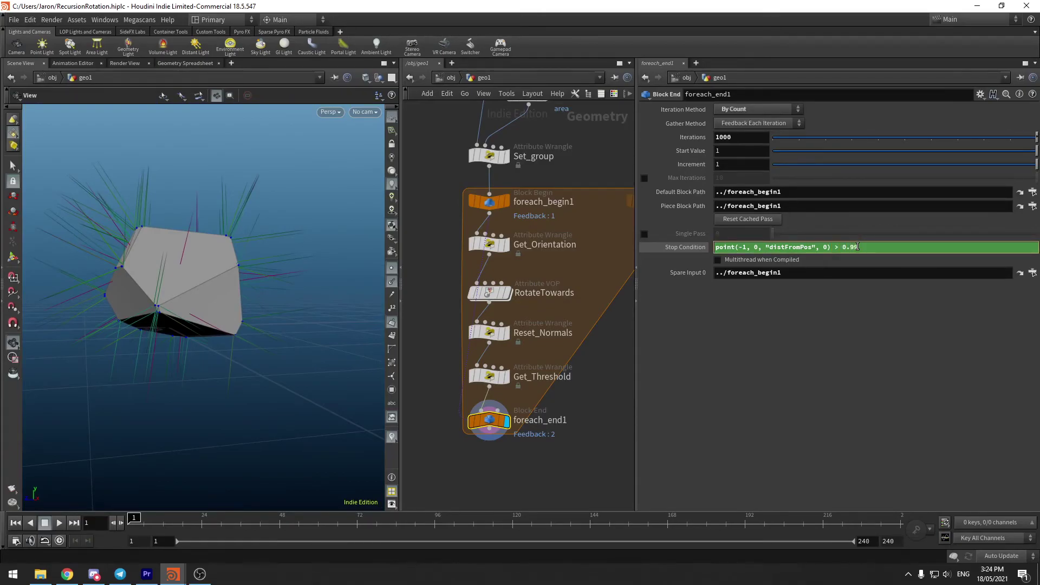
key("Return")
left_click(884, 244)
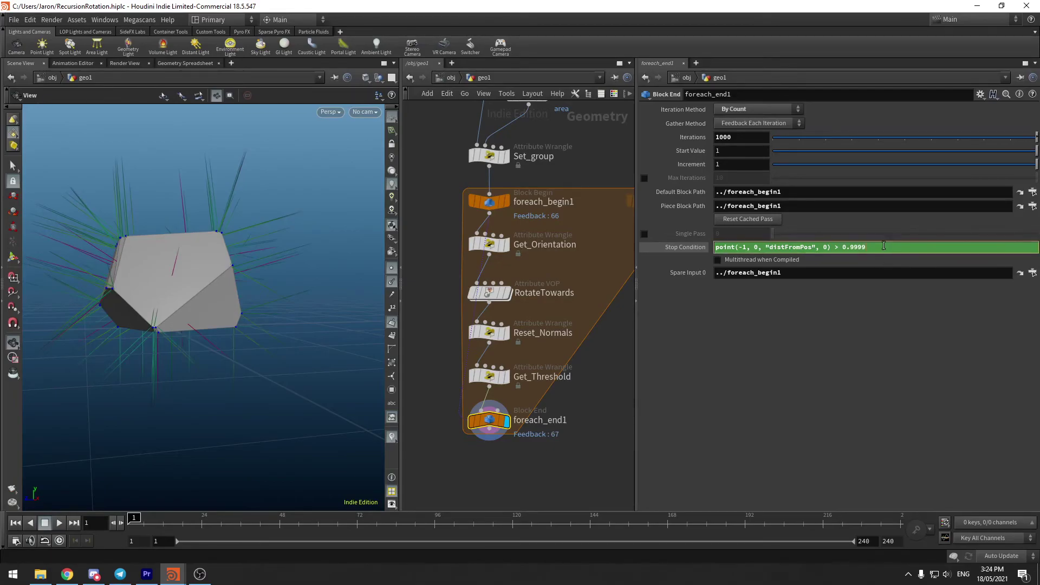
type("9")
key("Return")
left_click(862, 249)
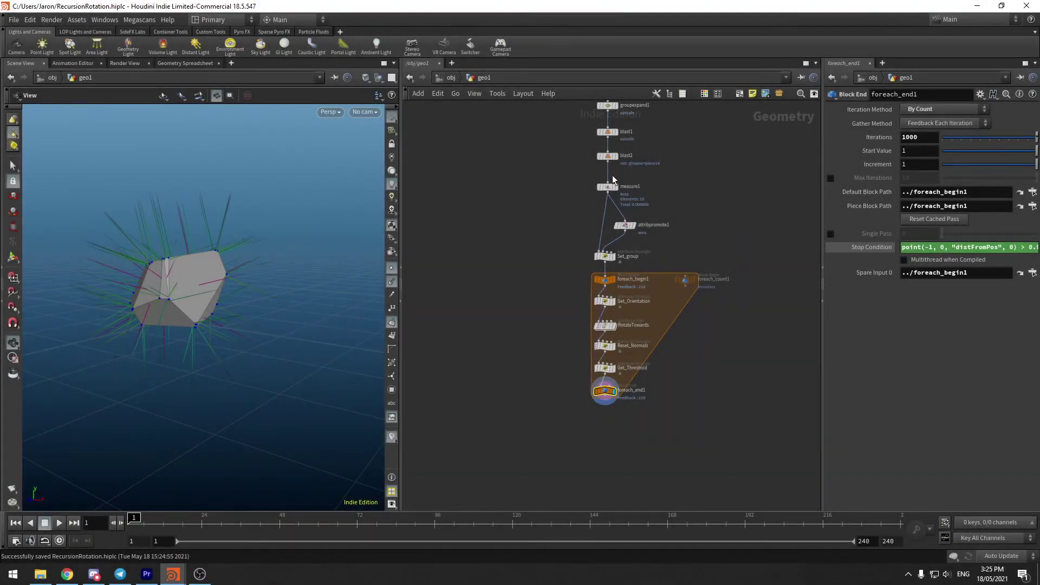
Bypass the blast2 node that isolates piece14 and look over the full set of fractured pieces.
left_click_drag(301, 215, 287, 211)
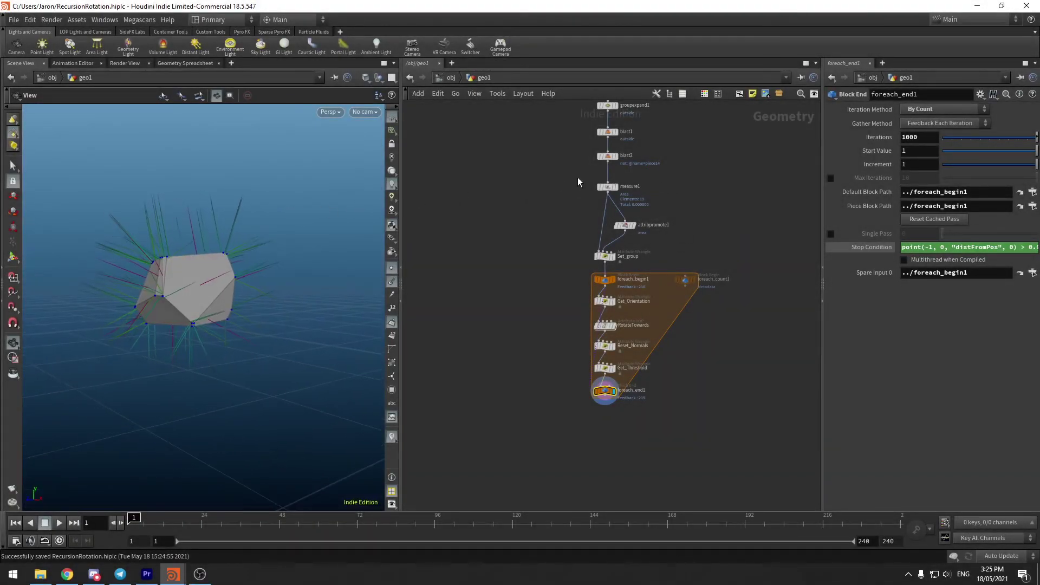
left_click_drag(589, 150, 589, 151)
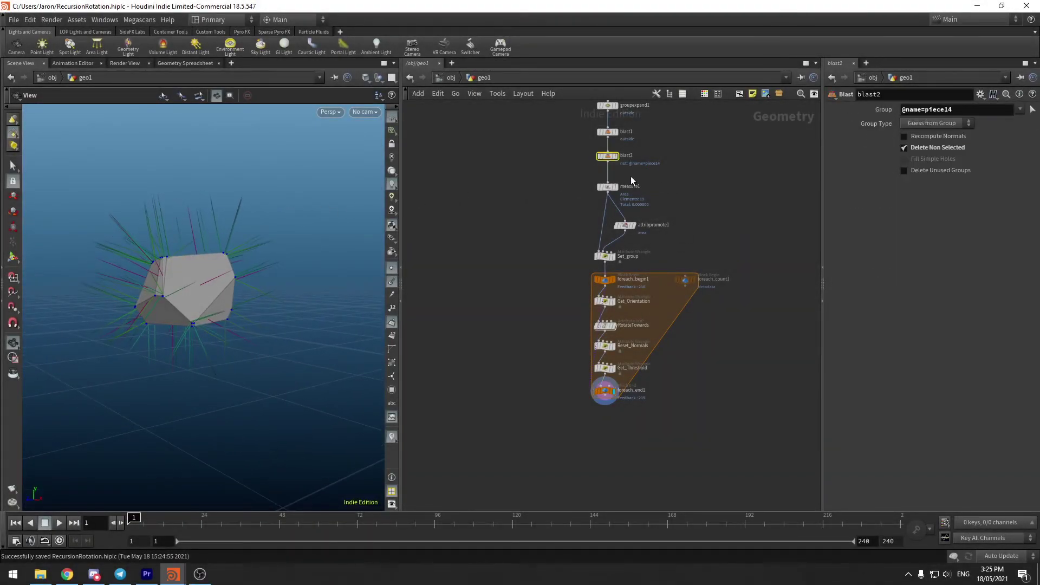
left_click(596, 149)
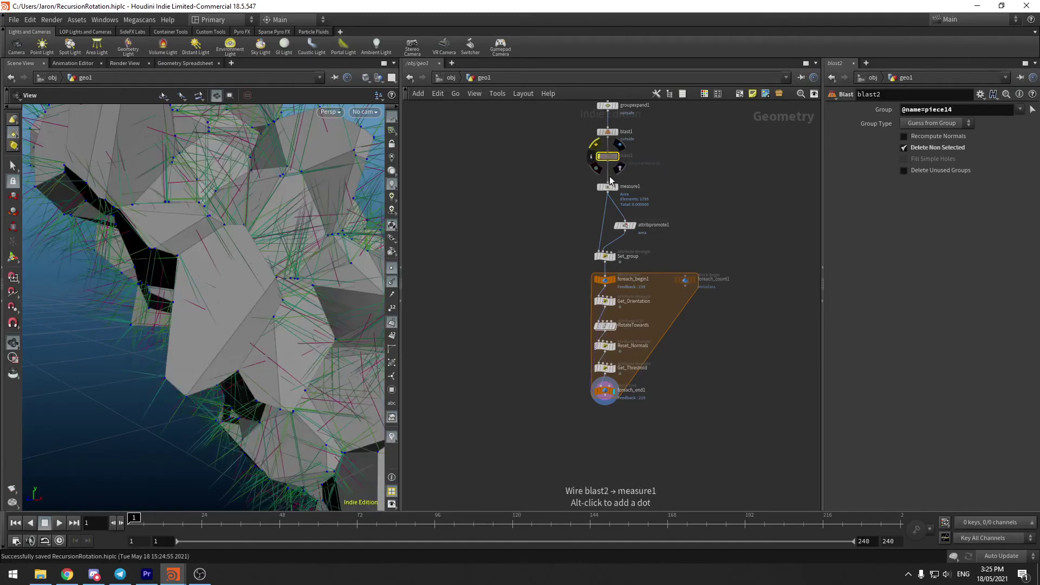
right_click_drag(341, 235, 211, 299)
left_click_drag(212, 299, 227, 217)
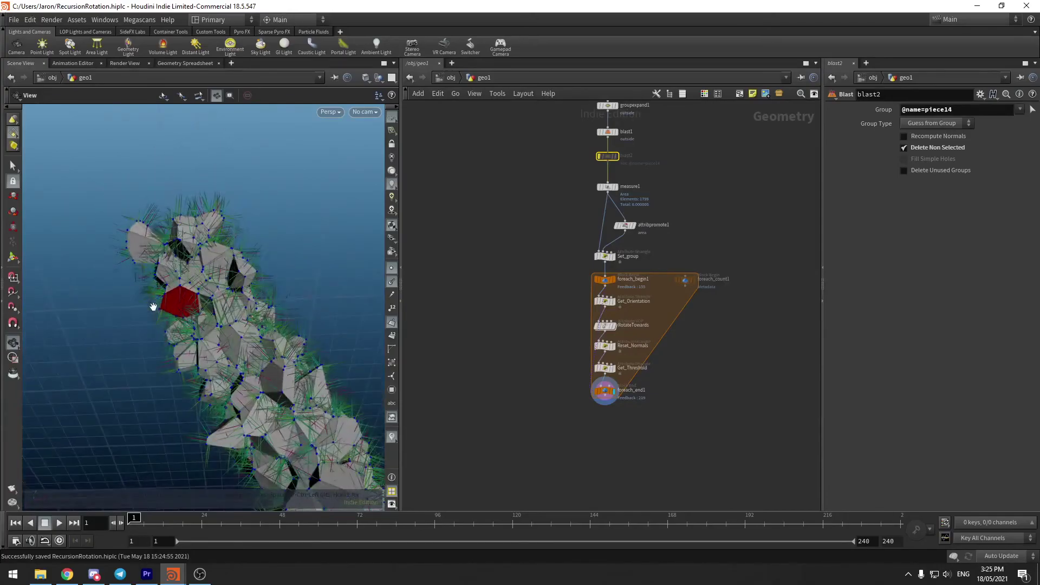
right_click_drag(152, 306, 336, 278)
left_click_drag(337, 278, 233, 304)
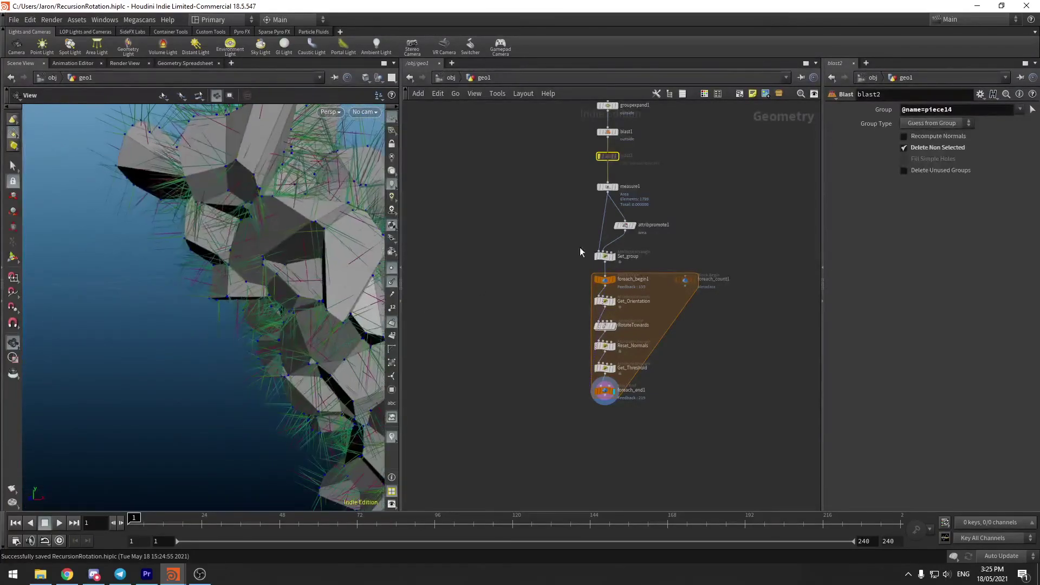
Add a For-Each Named Primitive loop and insert its foreach_begin2 block between blast2 and measure1.
scroll(662, 203, "up", 1)
key("Tab")
type("for")
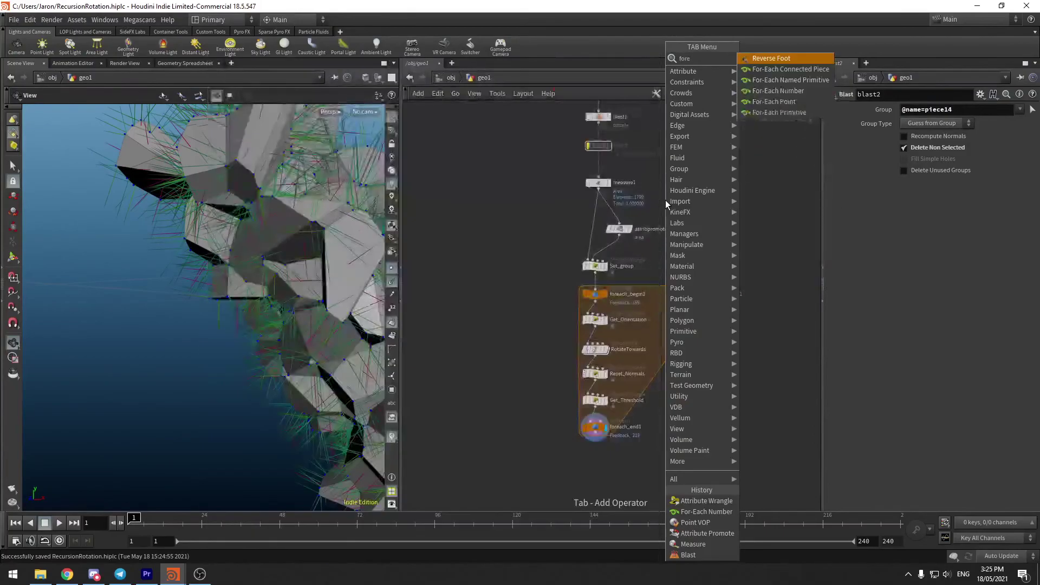
key("Down")
key("Down")
key("Return")
key("Return")
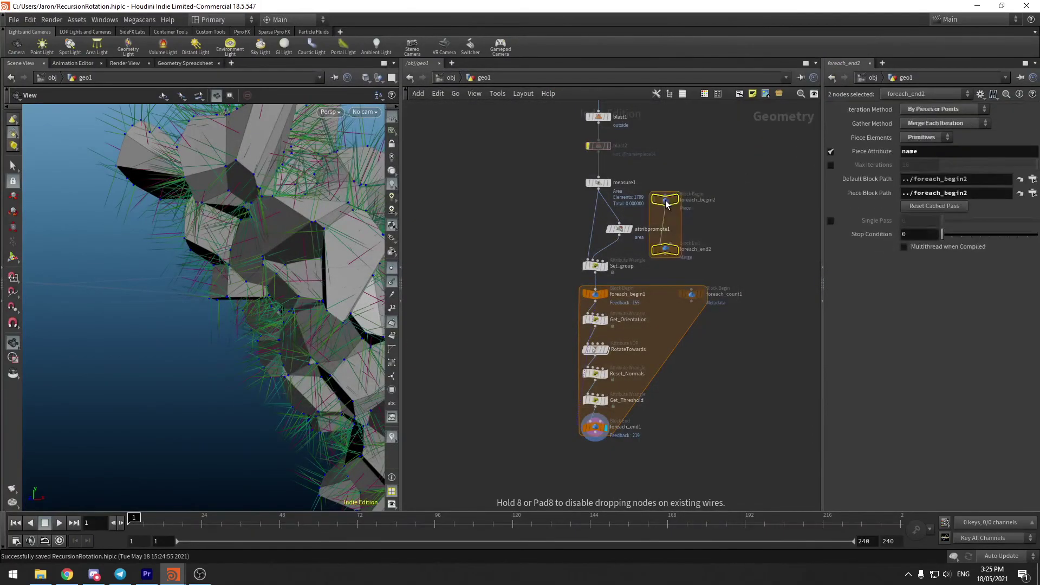
left_click(640, 127)
mouse_move(599, 152)
left_mouse_down()
mouse_move(665, 193)
mouse_move(633, 169)
mouse_move(594, 171)
left_mouse_up()
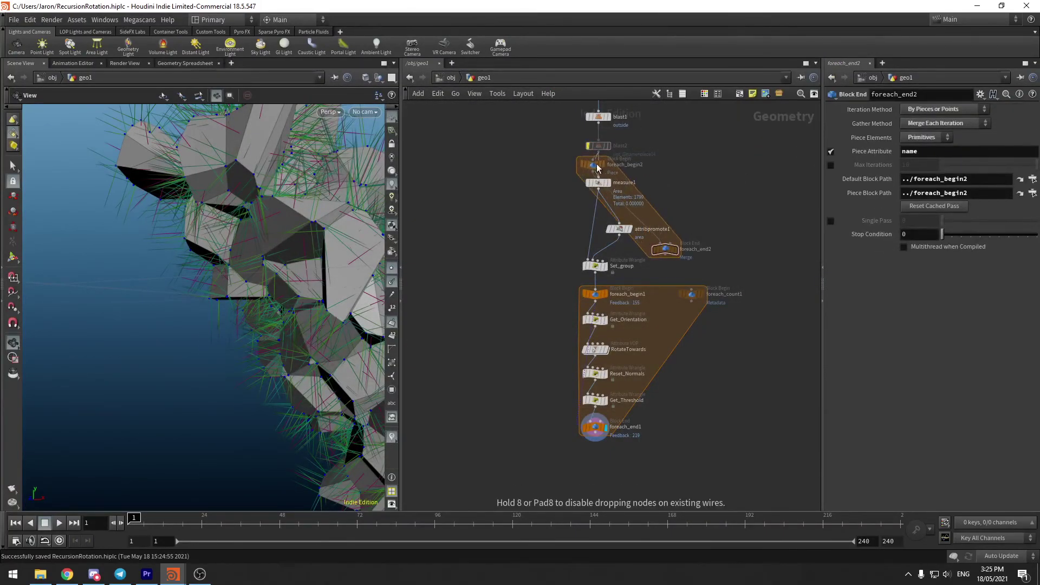
Check the geometry attributes of the voronoifracture1 node.
middle_click_drag(719, 200, 708, 303)
middle_click(593, 158)
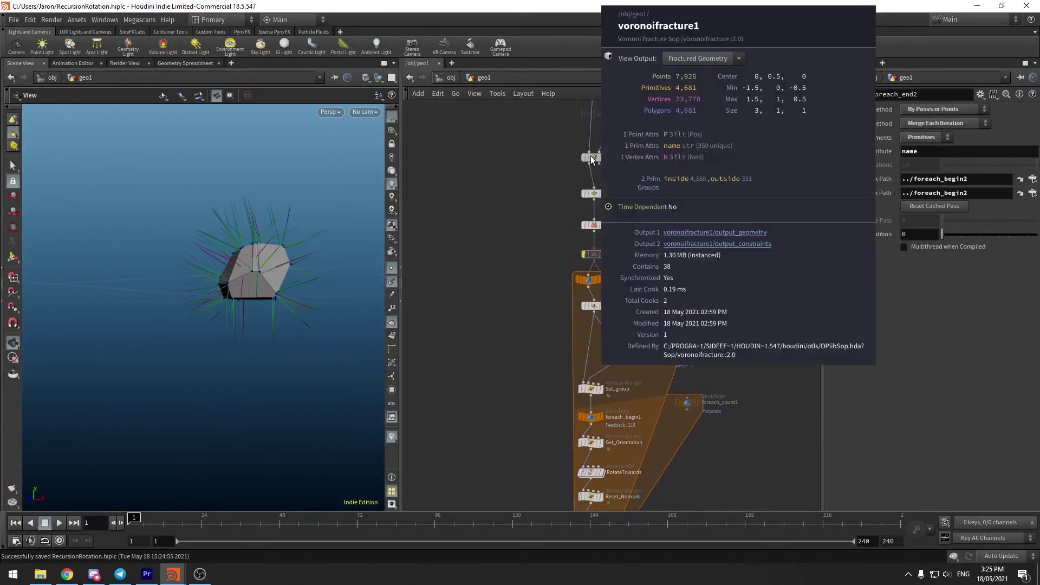
middle_click_drag(637, 242, 626, 158)
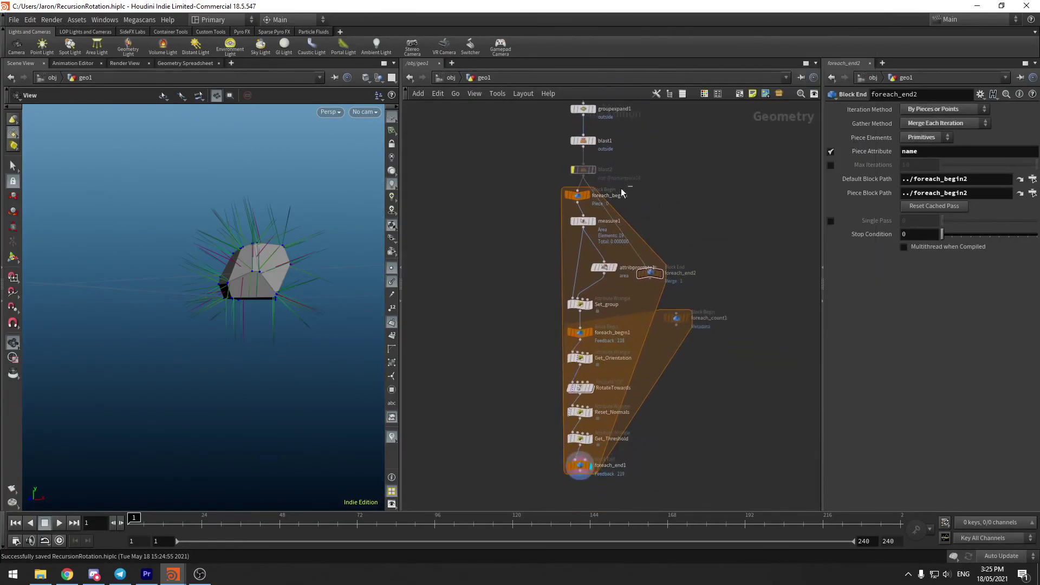
Connect foreach_end2 below foreach_end1 so the named-primitive loop encloses the rotation network, and display its result.
middle_click_drag(644, 319, 651, 243)
left_click_drag(662, 201, 586, 427)
left_click(587, 395)
left_click(578, 416)
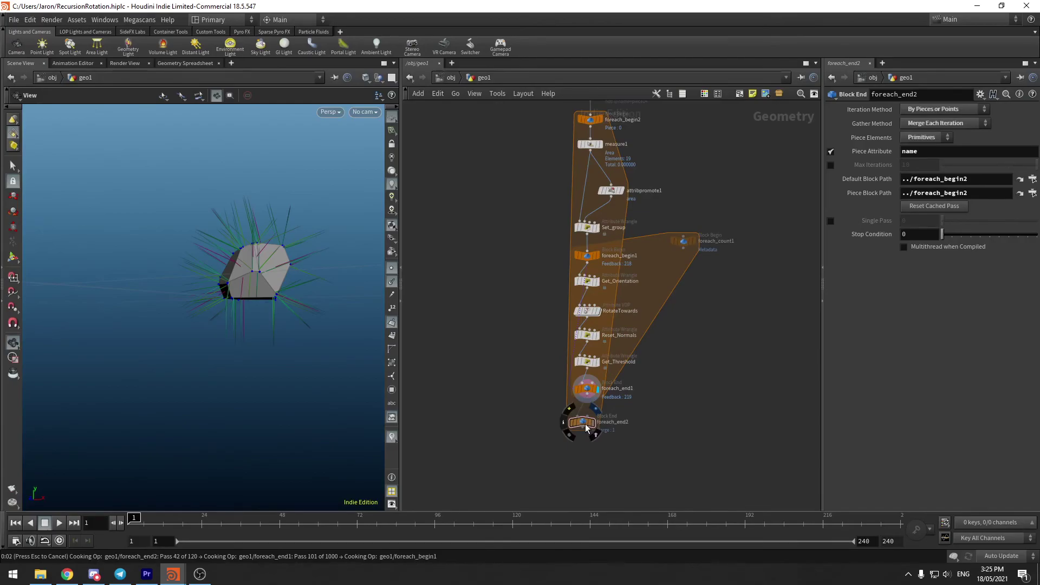
key("ctrl+s")
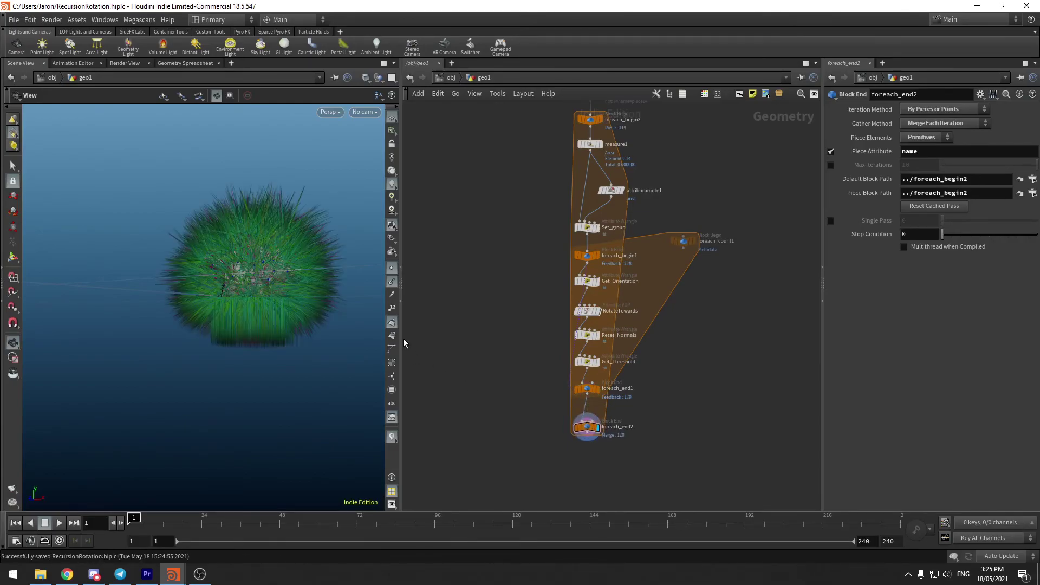
Hide the normals and point markers in the viewport and inspect the merged, rotated pieces.
left_click(392, 281)
left_click(393, 270)
left_click_drag(275, 244, 254, 330)
scroll(255, 281, "up", 5)
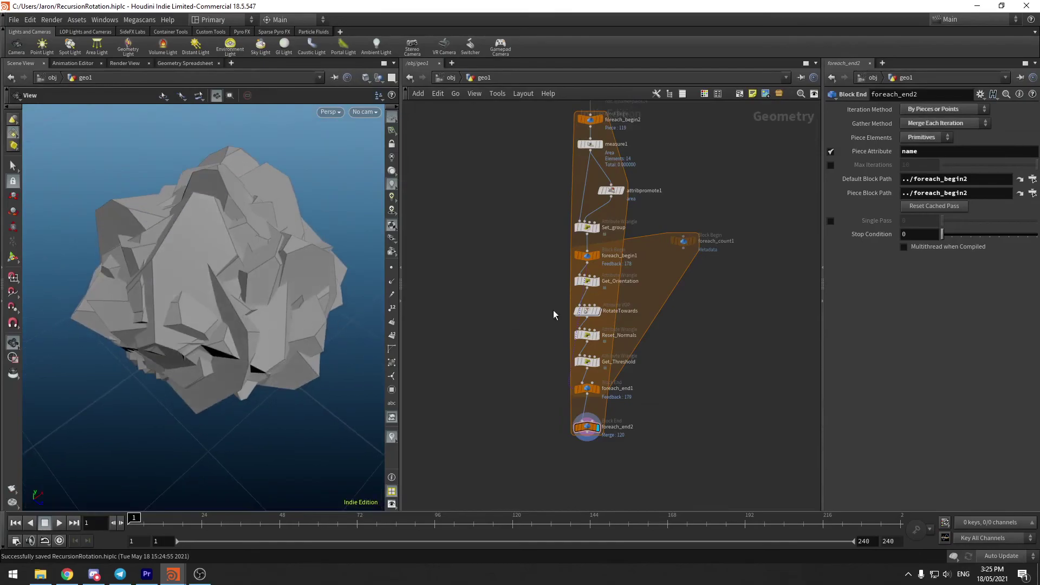
Align foreach_count1 beside foreach_begin1 and tidy the spacing around the end of the loop network.
left_click_drag(681, 242, 672, 257)
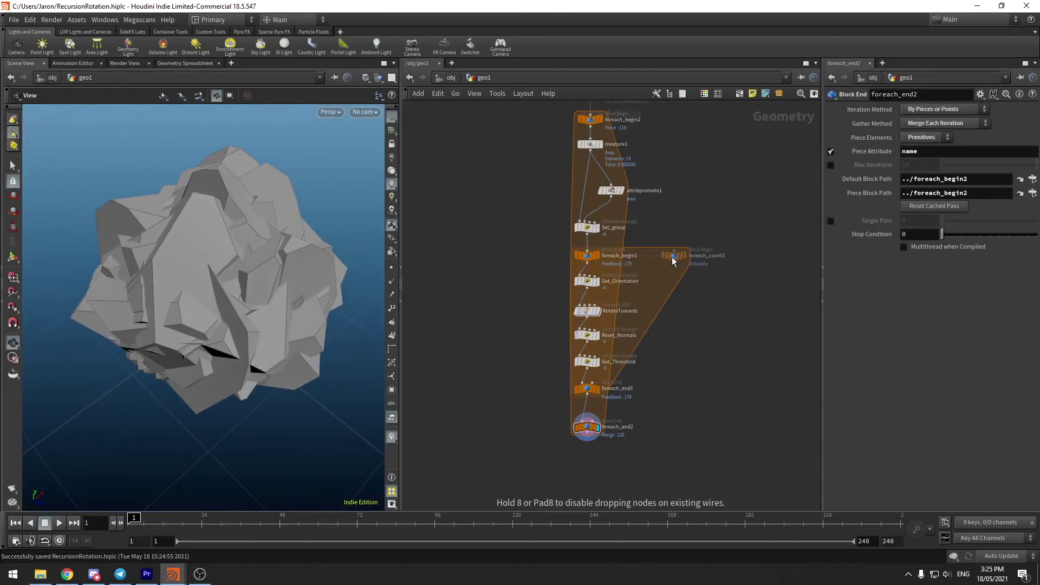
scroll(688, 286, "down", 2)
middle_click_drag(667, 342, 656, 318)
left_click_drag(597, 381, 598, 402)
mouse_move(665, 357)
middle_mouse_down()
mouse_move(639, 386)
mouse_move(665, 371)
middle_mouse_up()
scroll(653, 361, "up", 2)
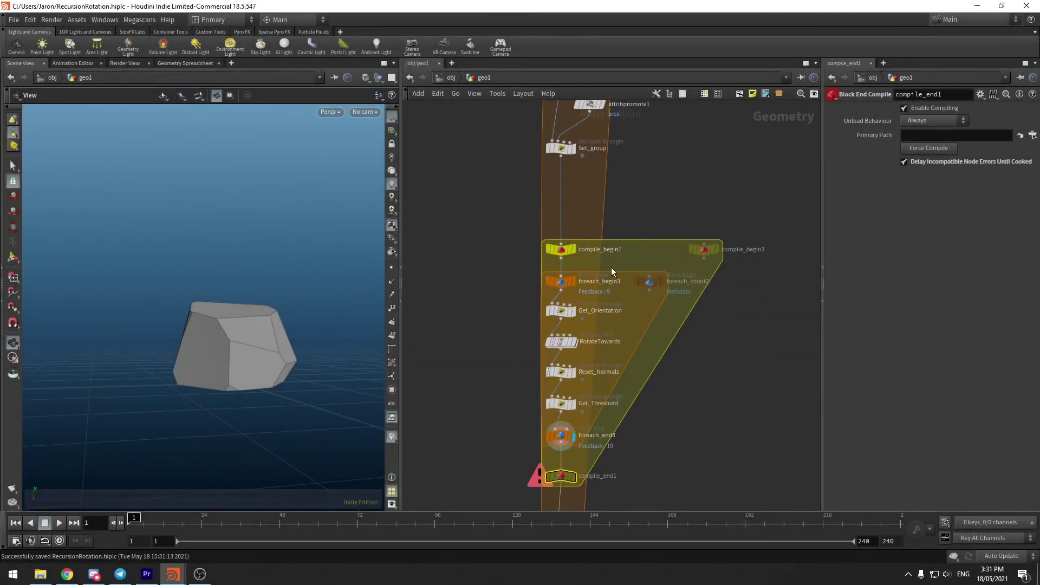
Move the compile block and its enclosed loop nodes closer to Set_group.
left_click_drag(726, 220, 546, 259)
middle_click_drag(682, 356, 673, 307)
left_click_drag(569, 477, 567, 423)
middle_click_drag(669, 351, 640, 445)
left_click_drag(747, 215, 487, 488)
left_click_drag(533, 258, 533, 209)
left_click(534, 207)
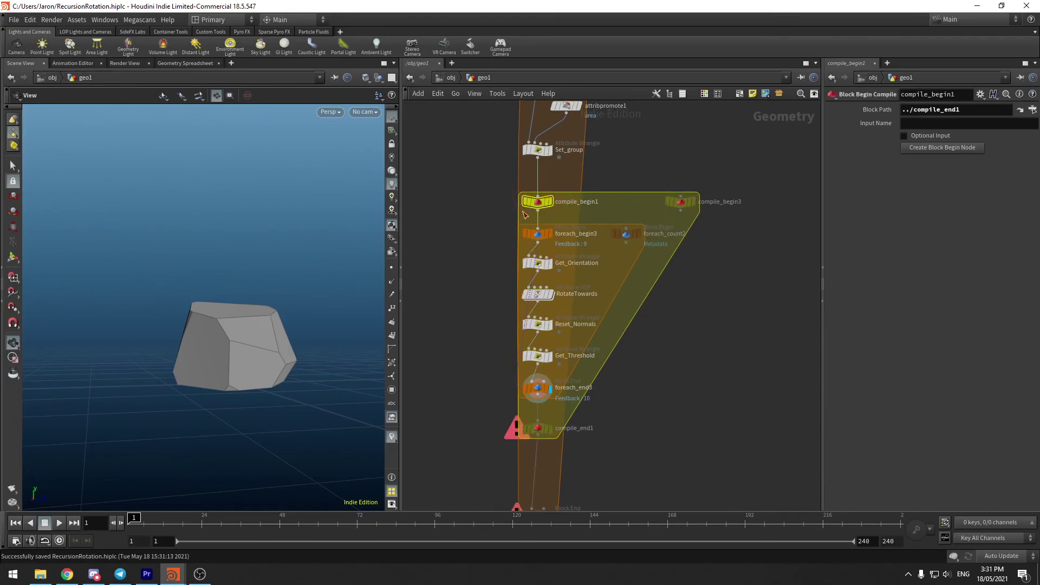
Wire compile_begin3 into foreach_count2 and examine foreach_end3, compile_end1 and foreach_end2 for the compile error.
left_click(626, 230)
left_click(681, 209)
left_click(542, 383)
middle_click(541, 425)
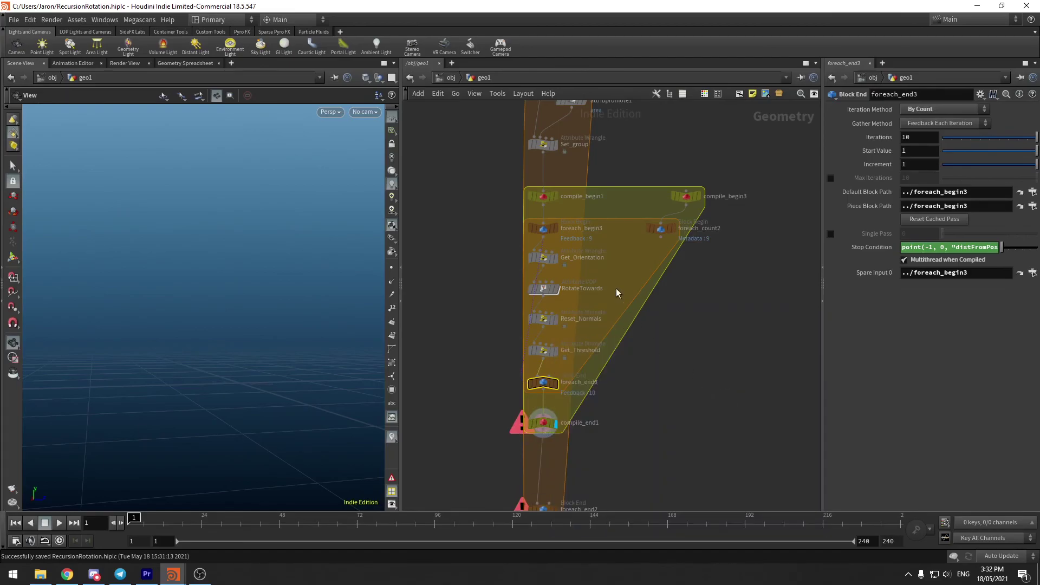
left_click(553, 229)
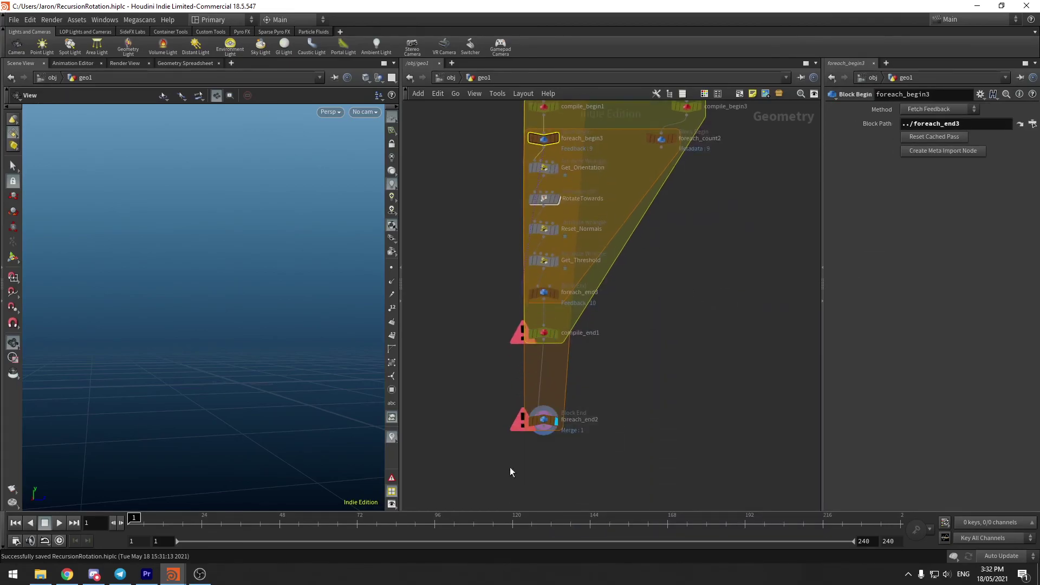
left_click(530, 417)
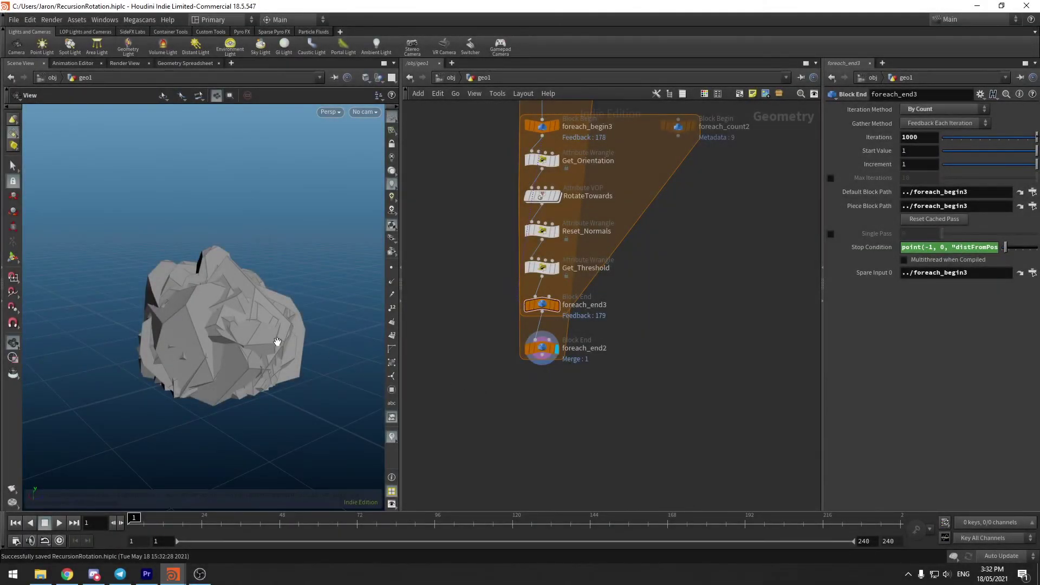
Add a Grid node in the empty network area beside the end of the loops.
scroll(533, 277, "down", 3)
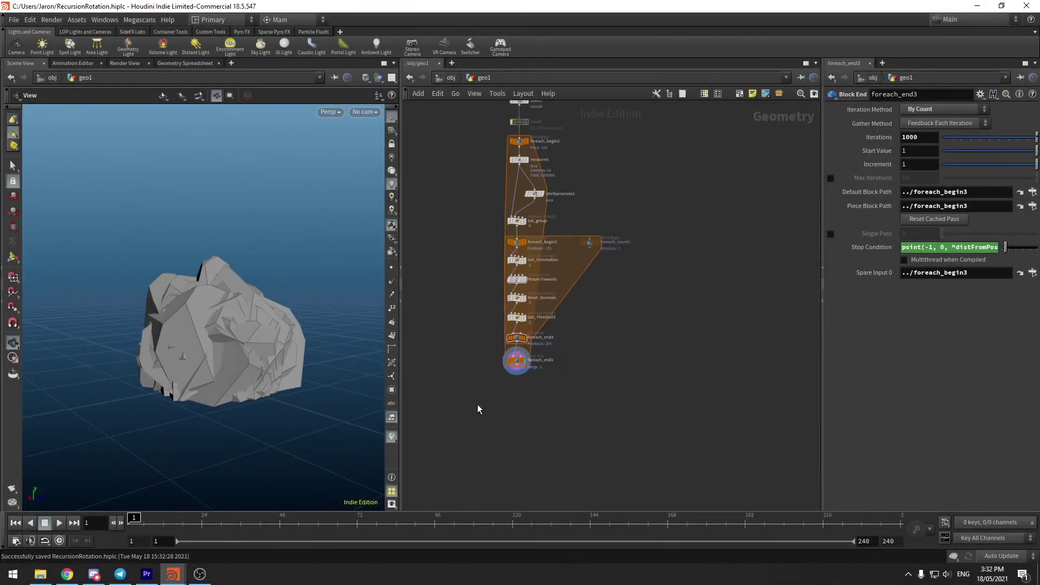
key("Tab")
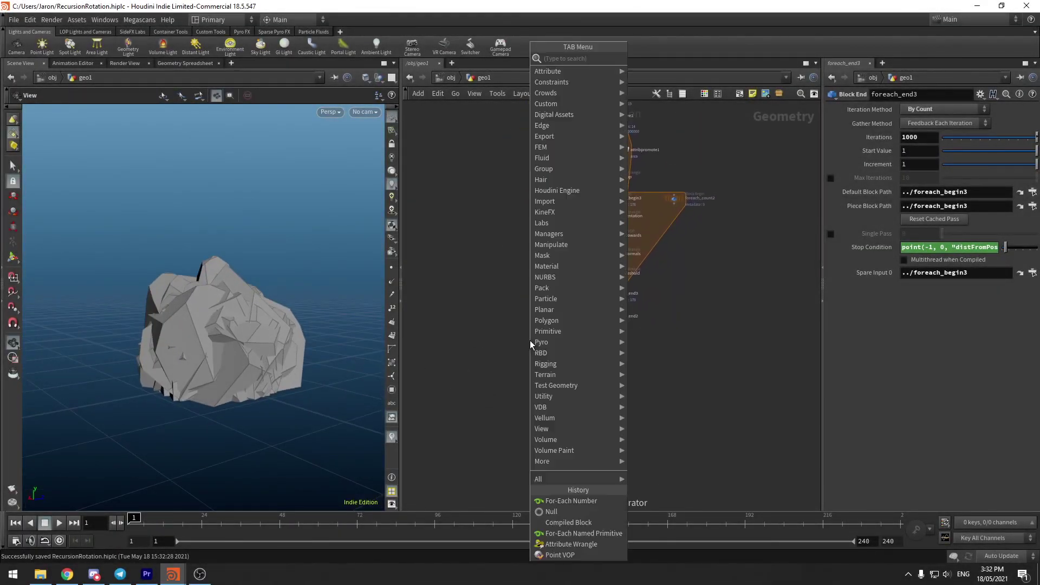
type("grid")
key("Return")
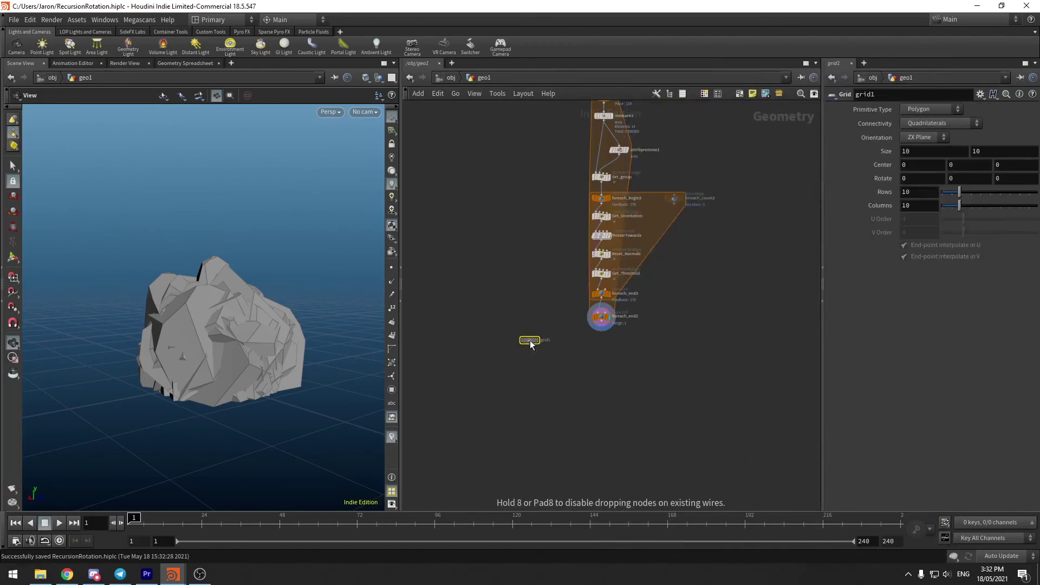
left_click(515, 338)
left_click_drag(515, 338, 491, 321)
Add a Scatter node below grid1, wired from its output, and display the scattered points.
left_click(496, 329)
key("Tab")
type("scatter")
key("Return")
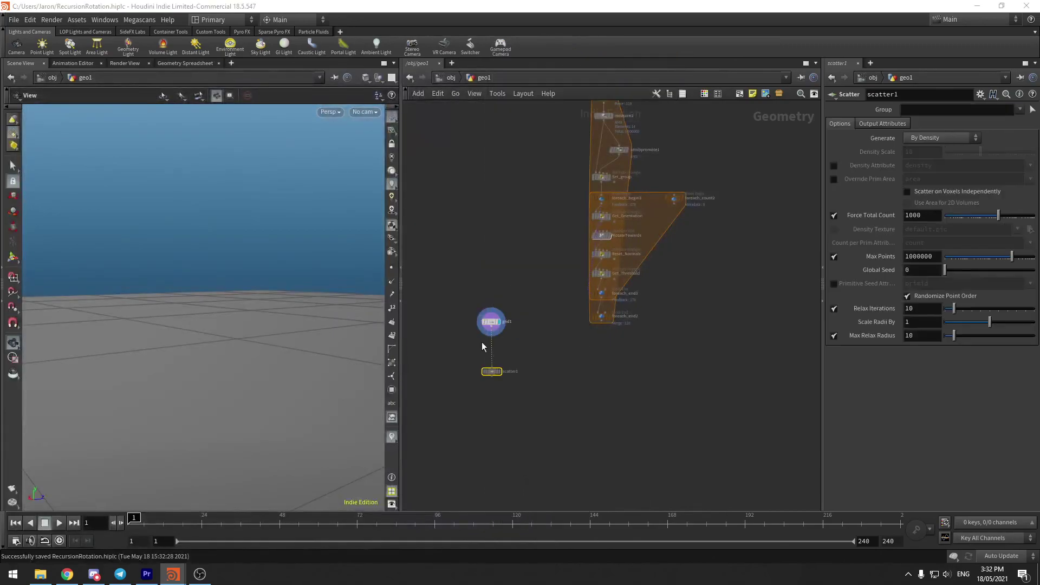
left_click(491, 372)
left_click_drag(491, 371, 493, 355)
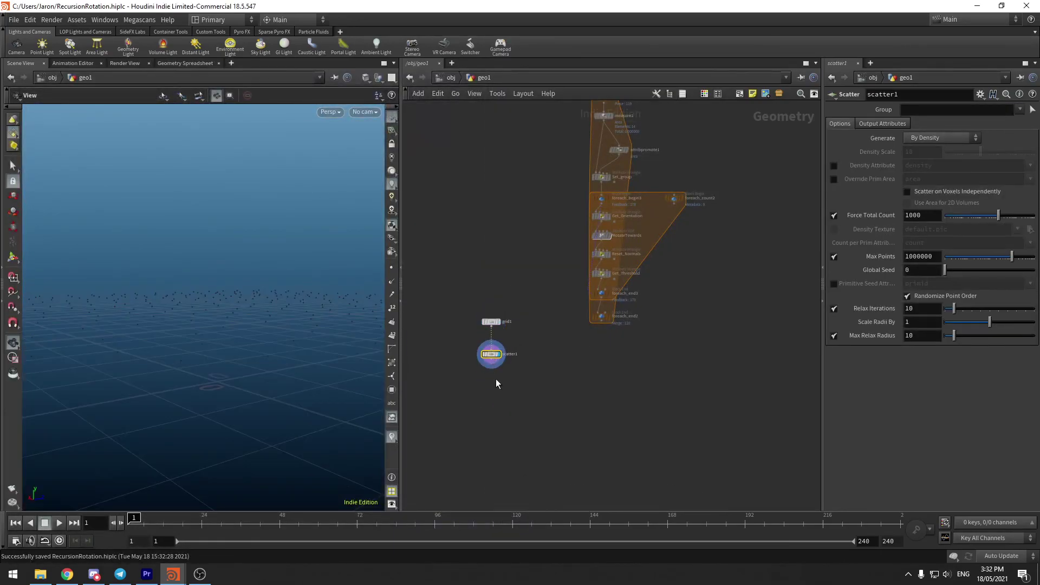
Begin adding another node downstream of scatter1.
scroll(496, 382, "up", 3)
left_click(483, 350)
key("Tab")
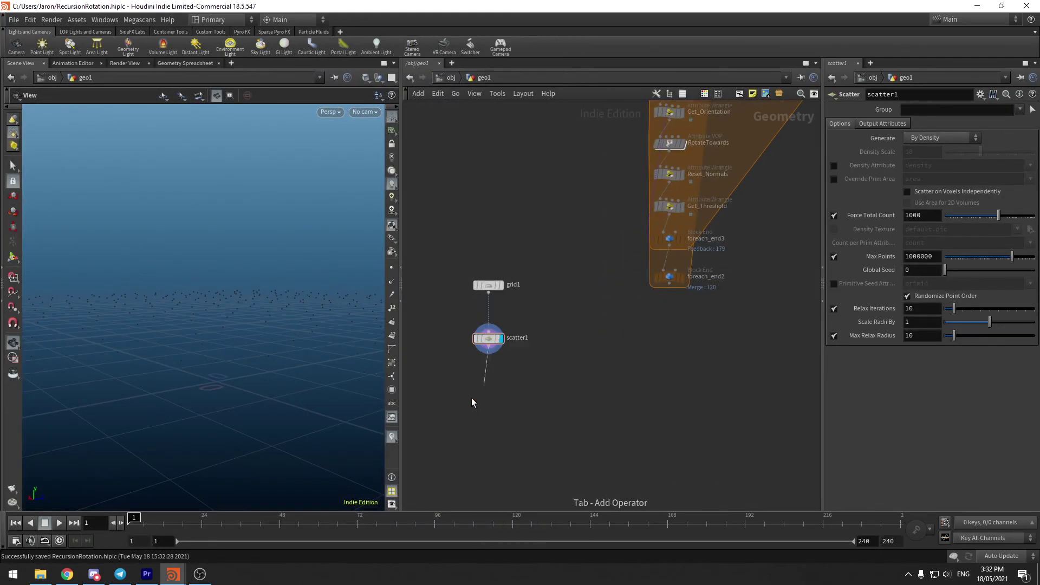